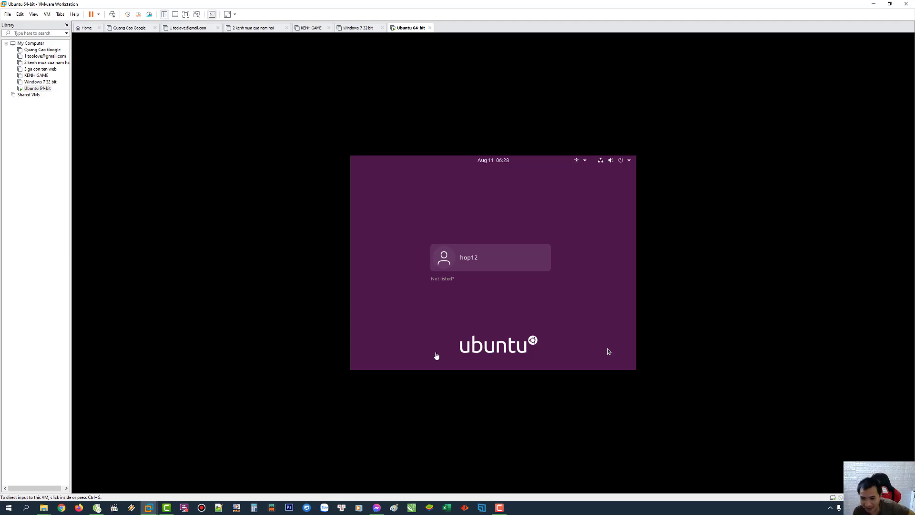
Sign in to the Ubuntu guest by choosing the user and entering the account password.
left_click(470, 258)
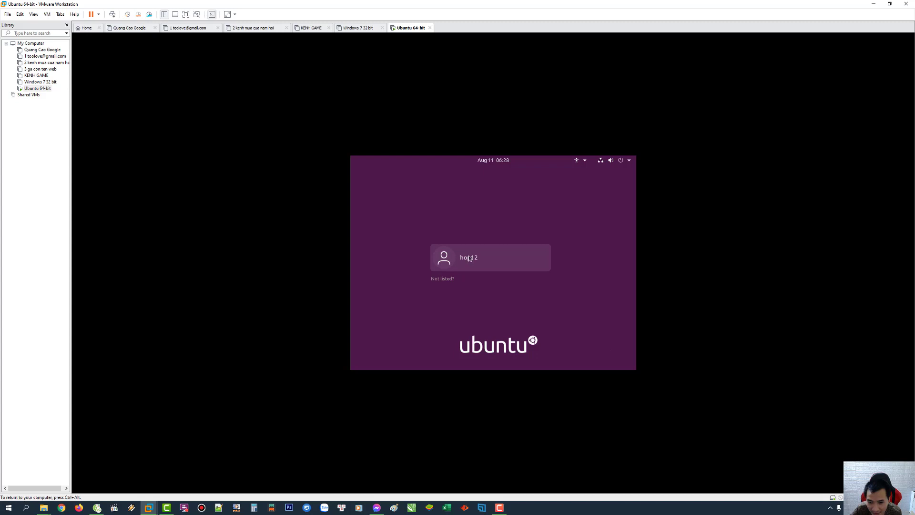
left_click(470, 261)
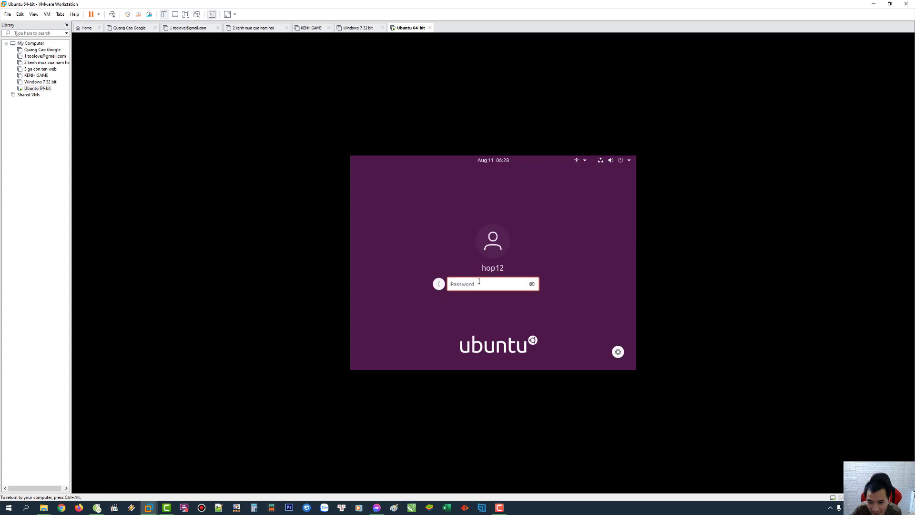
type("••")
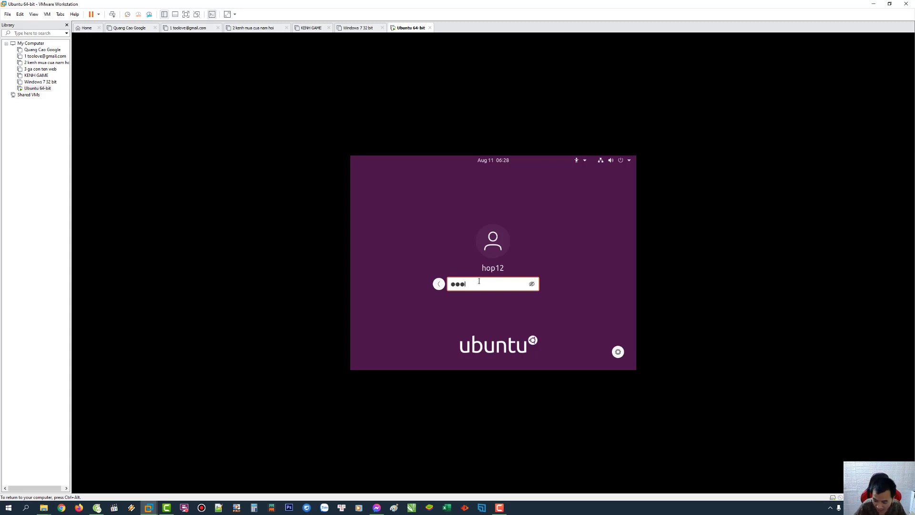
key("Return")
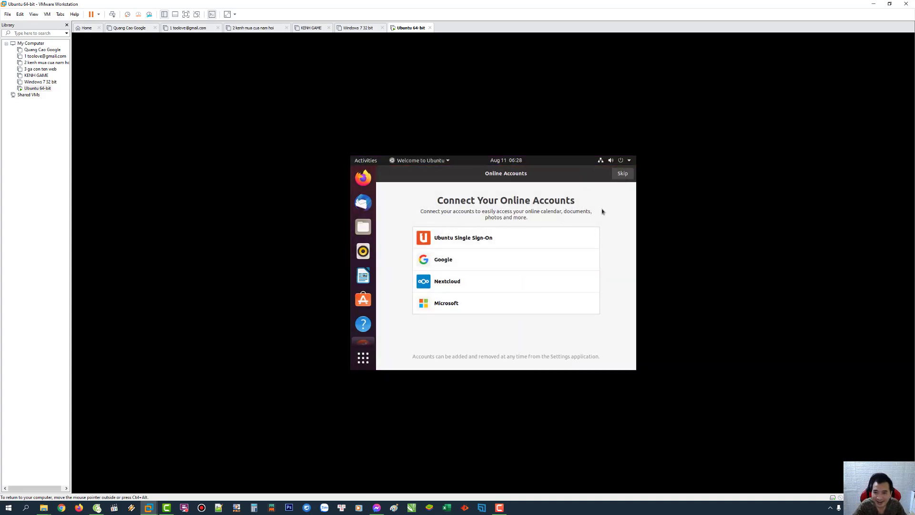
Skip the online accounts and Livepatch pages to finish the Welcome wizard.
left_click(622, 174)
left_click(625, 175)
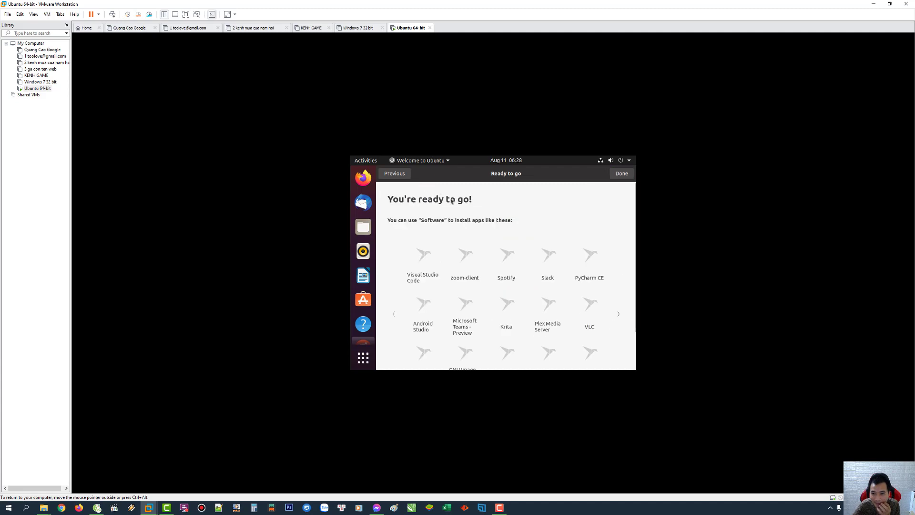
left_click(621, 174)
right_click(453, 213)
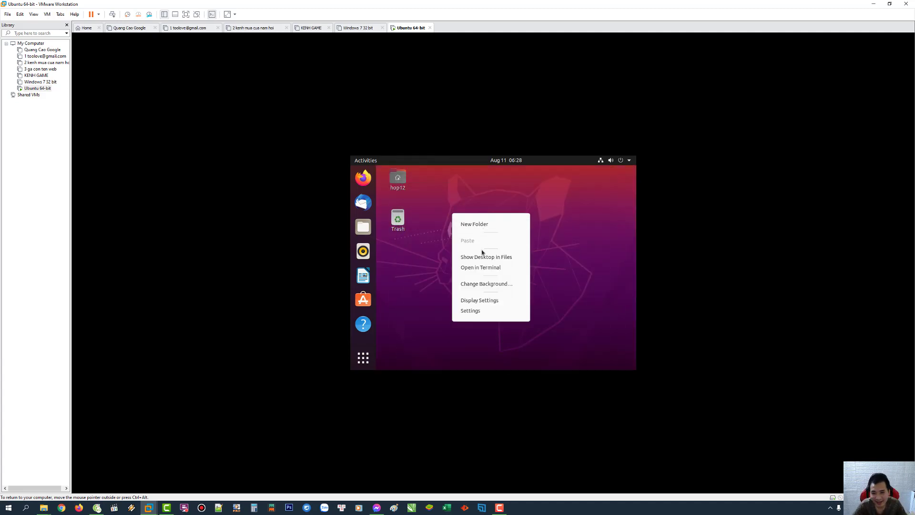
Open and dismiss the desktop context menu and the application overview a few times.
left_click(479, 197)
right_click(441, 211)
left_click(575, 259)
right_click(460, 294)
left_click(399, 354)
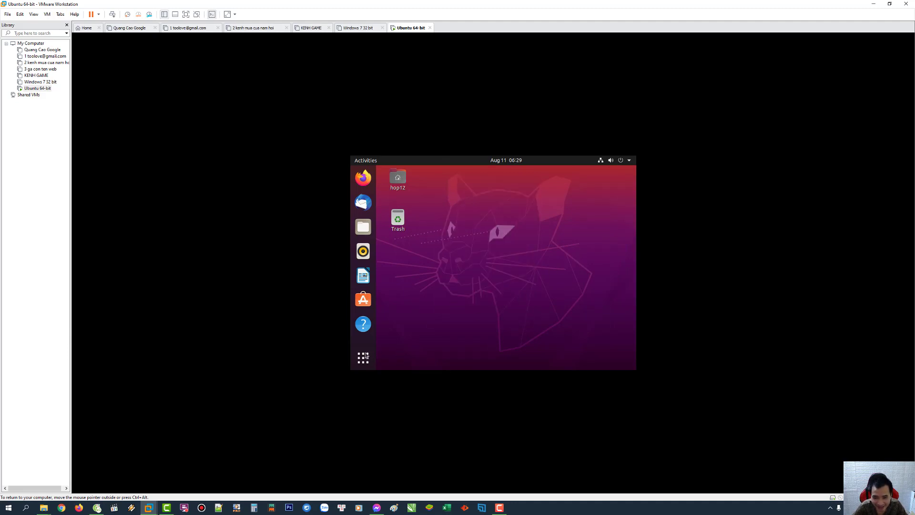
left_click(363, 359)
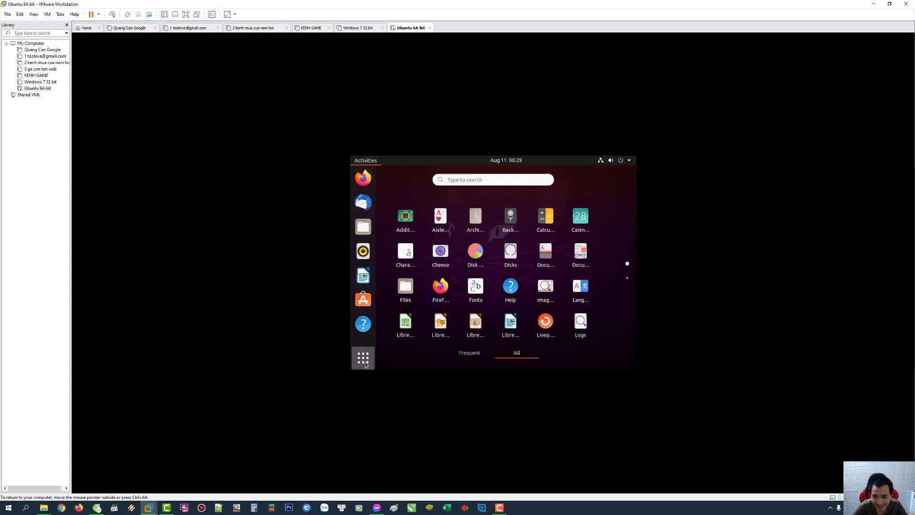
left_click(363, 358)
In Display Settings, apply and keep the 1400 × 1050 (4:3) resolution.
right_click(440, 254)
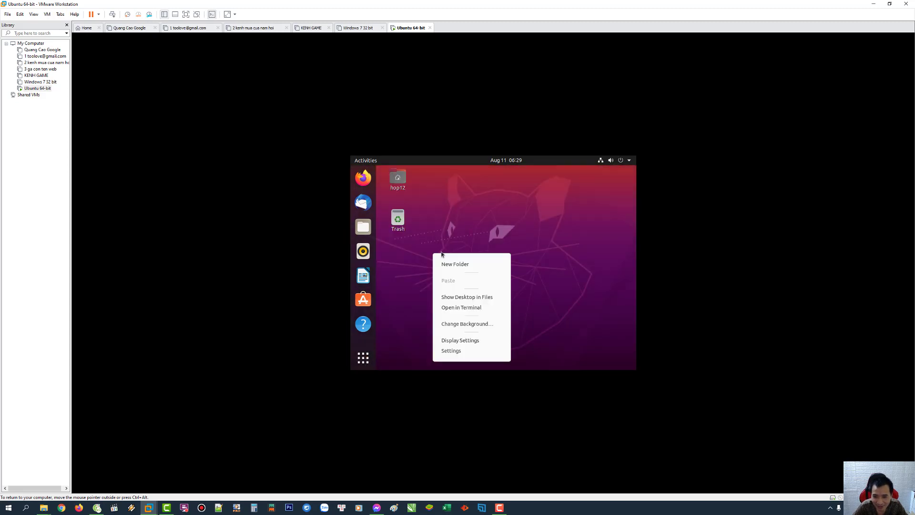
left_click(463, 340)
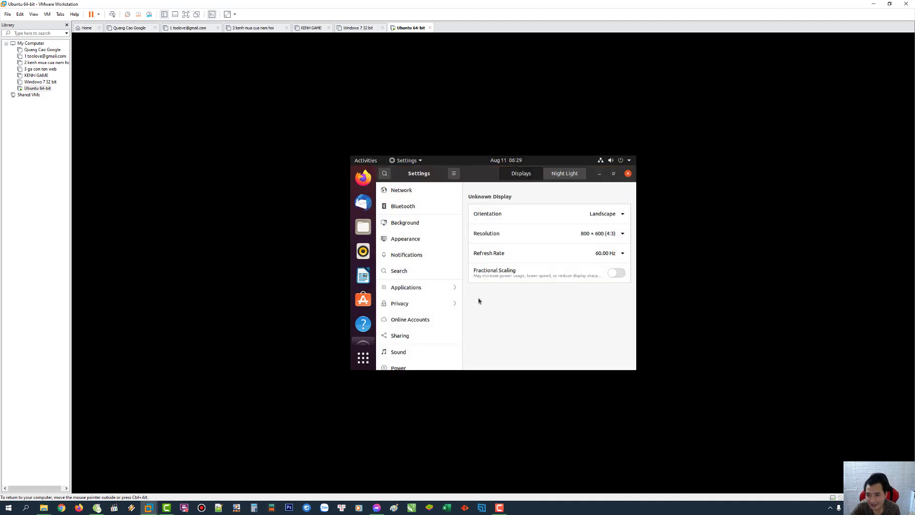
left_click(620, 233)
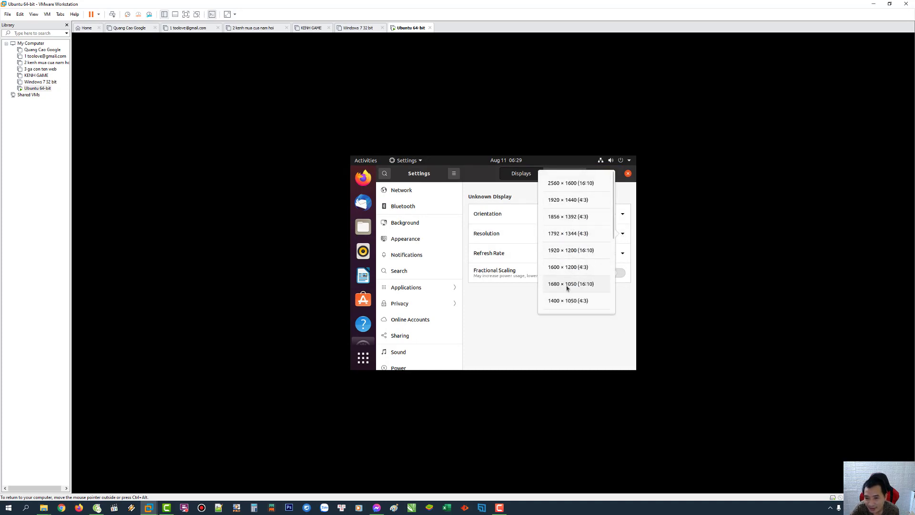
left_click(569, 300)
left_click(621, 173)
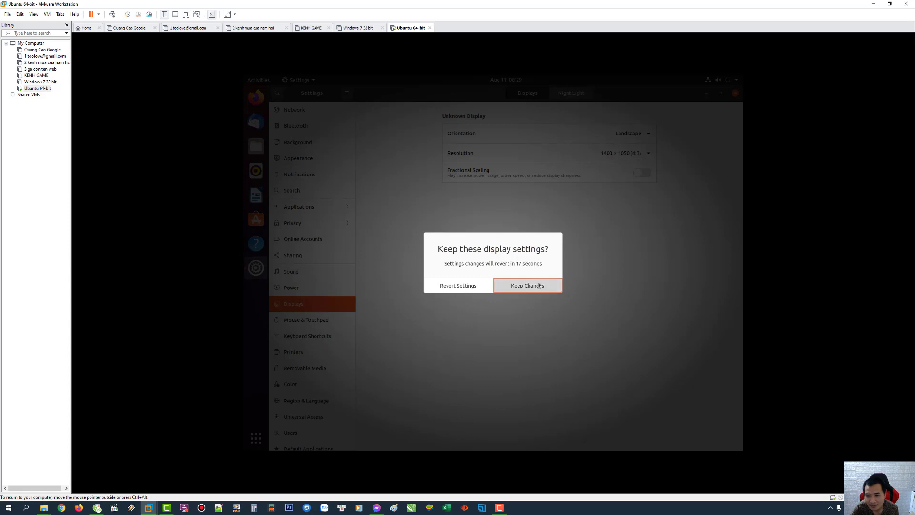
left_click(553, 286)
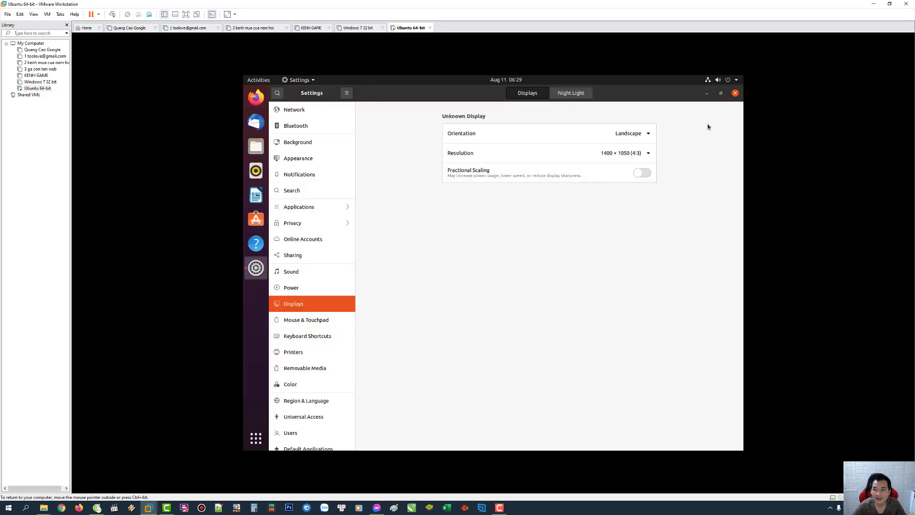
left_click(736, 94)
Open and dismiss the desktop context menu twice.
right_click(365, 178)
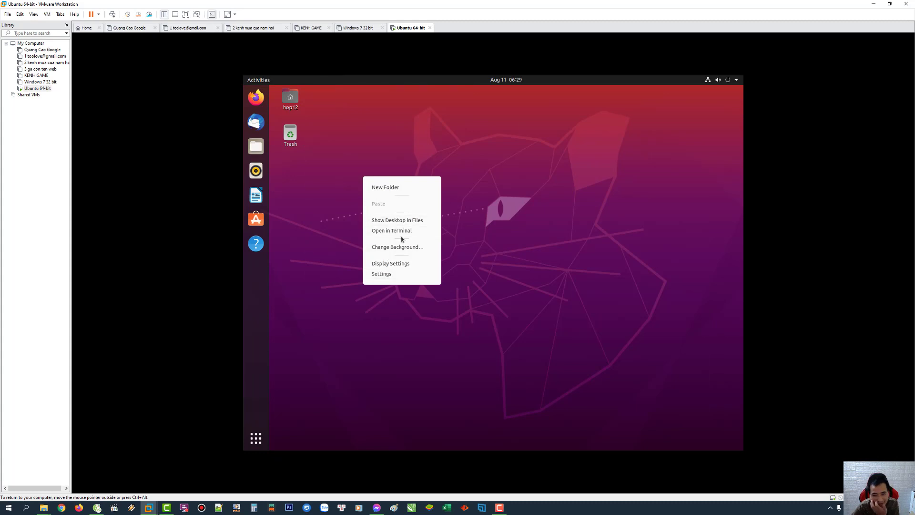
left_click(467, 212)
right_click(414, 220)
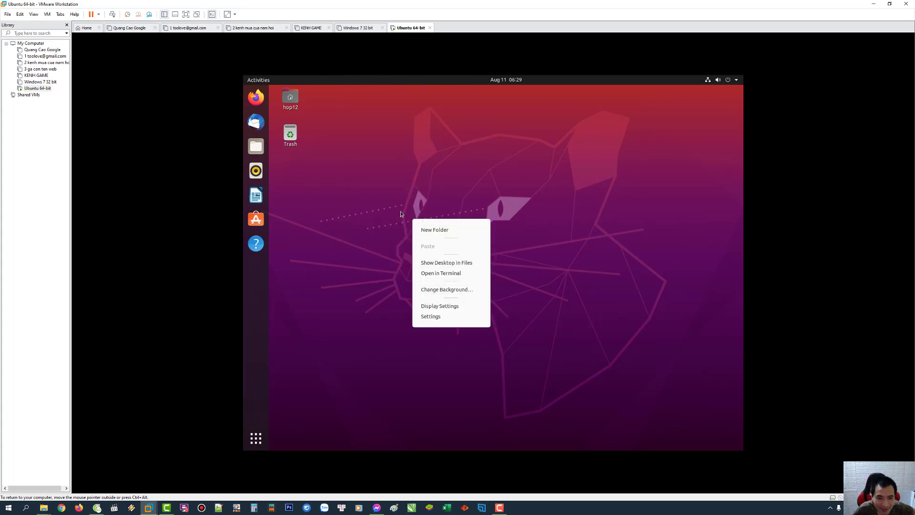
left_click(342, 174)
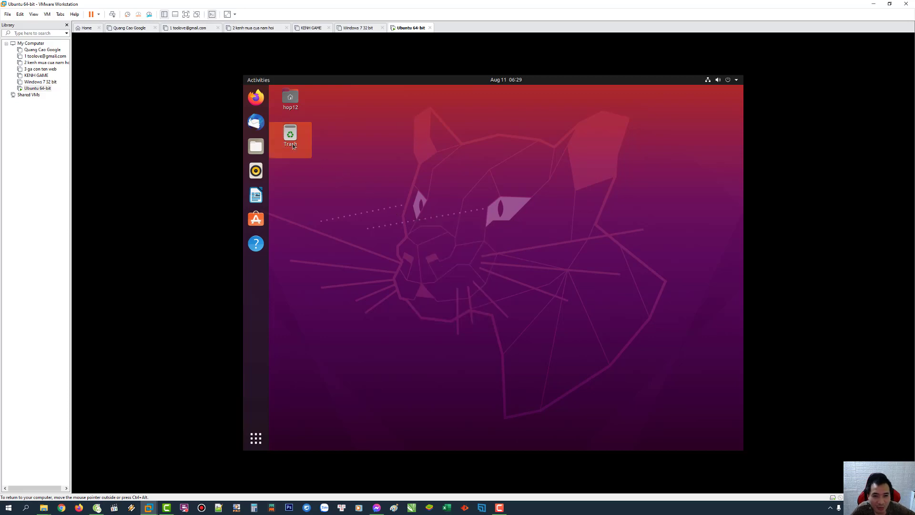
Open the home folder and select Public, Desktop, Documents and Downloads.
double_click(293, 102)
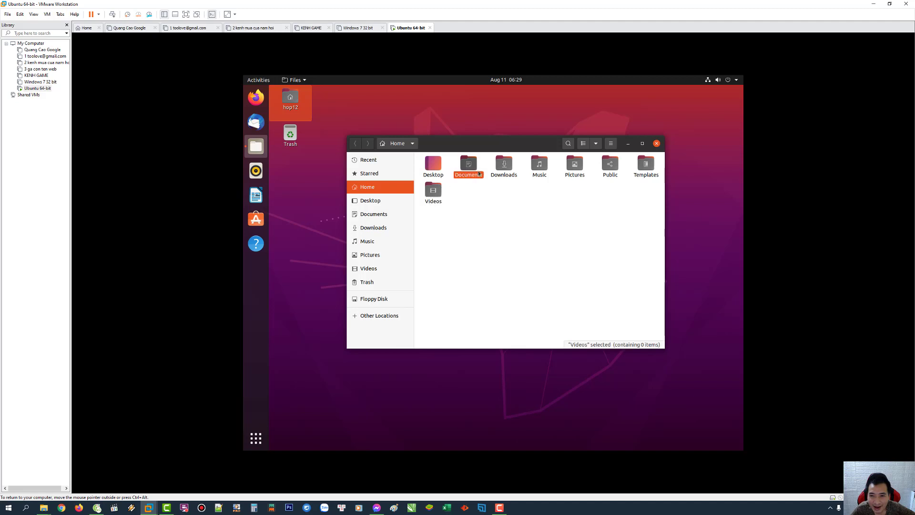
left_click(615, 169)
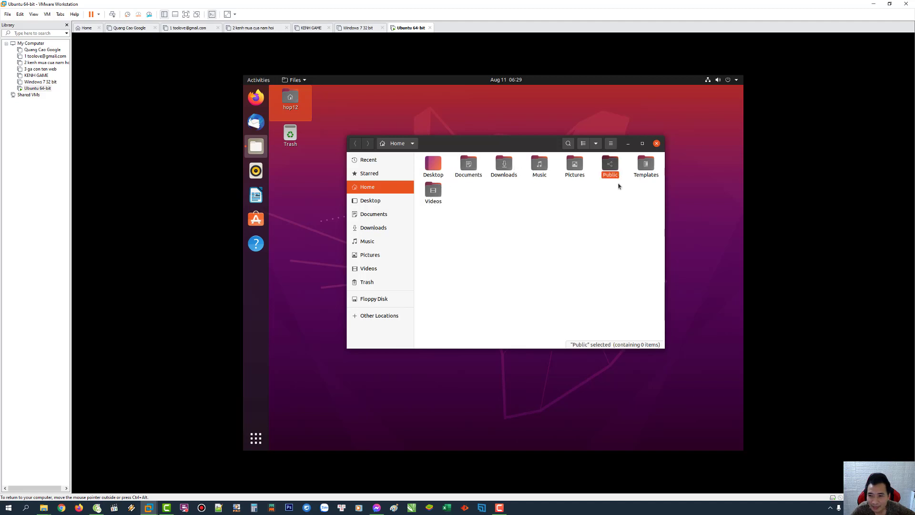
left_click(434, 167)
left_click(469, 167)
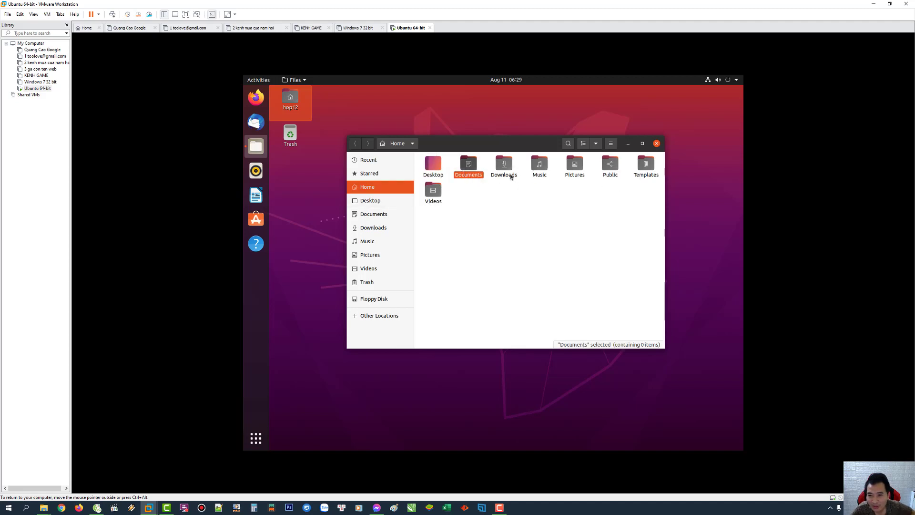
left_click(505, 170)
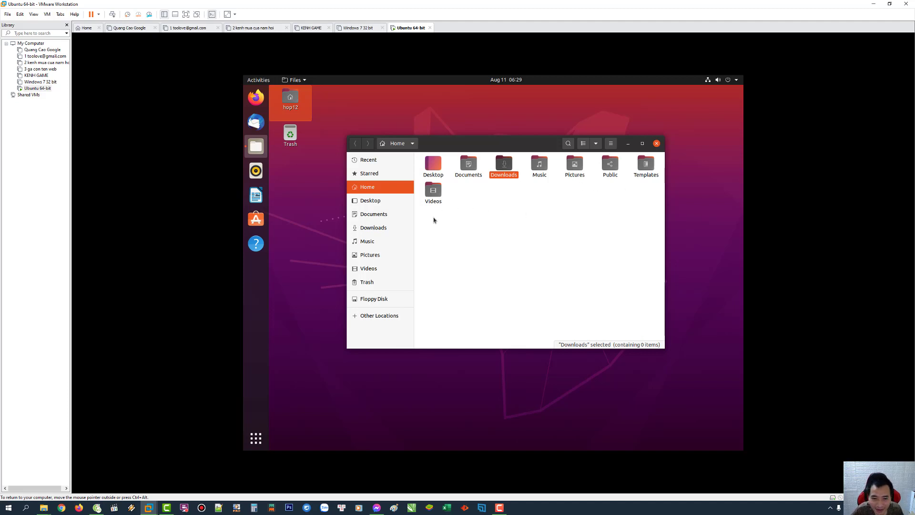
Browse Downloads, Music and Pictures, close Files, and show all applications.
left_click(381, 230)
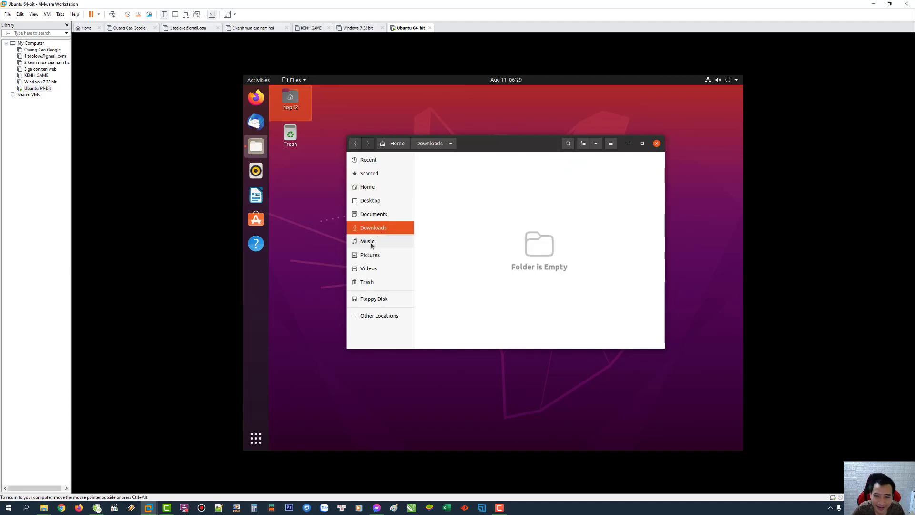
left_click(372, 244)
left_click(374, 258)
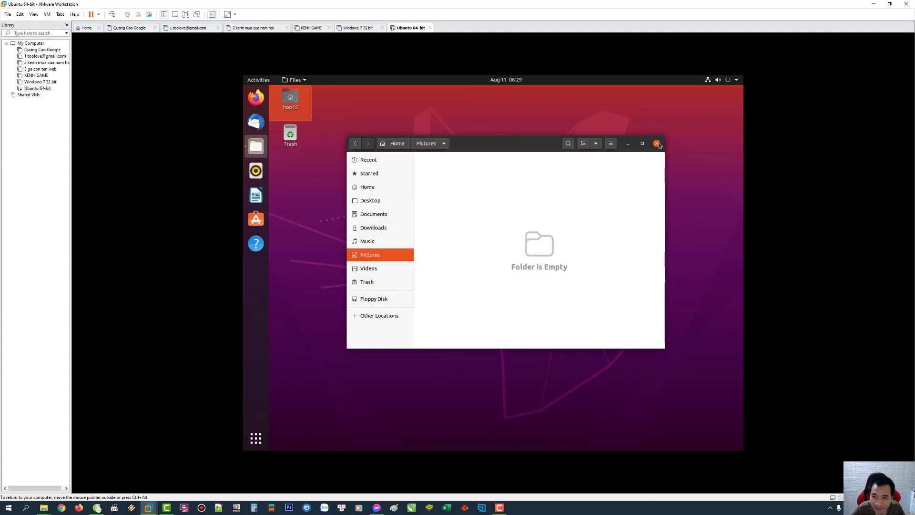
left_click(657, 144)
left_click(257, 440)
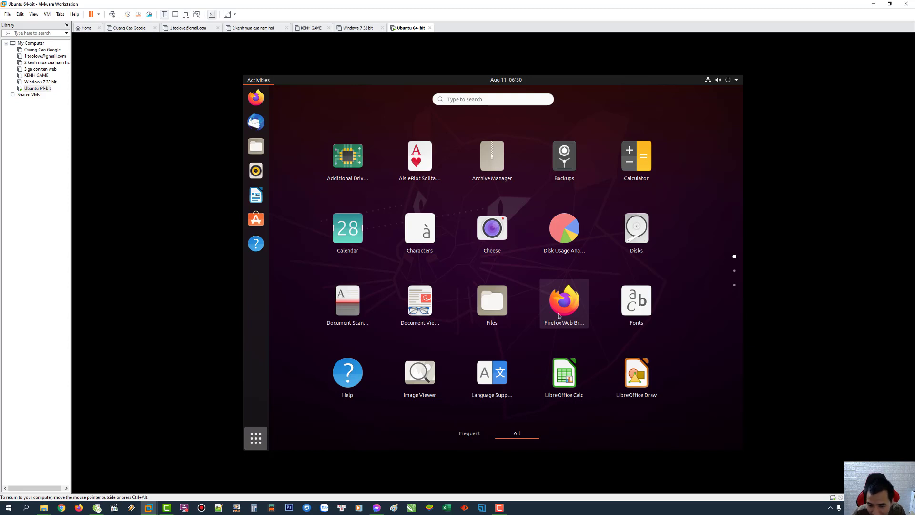
Page through the application grid and launch Text Editor.
left_click_drag(689, 289, 704, 264)
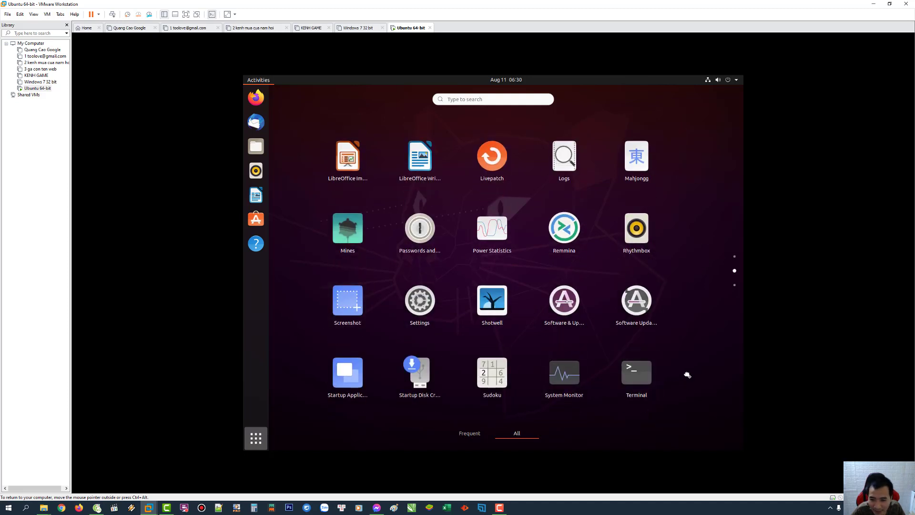
left_click_drag(709, 371, 694, 194)
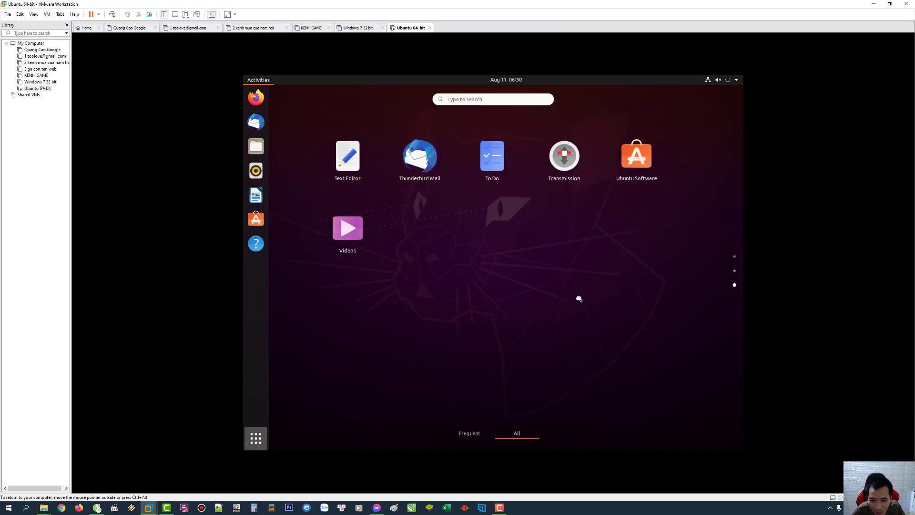
left_click_drag(552, 247, 563, 292)
left_click(352, 177)
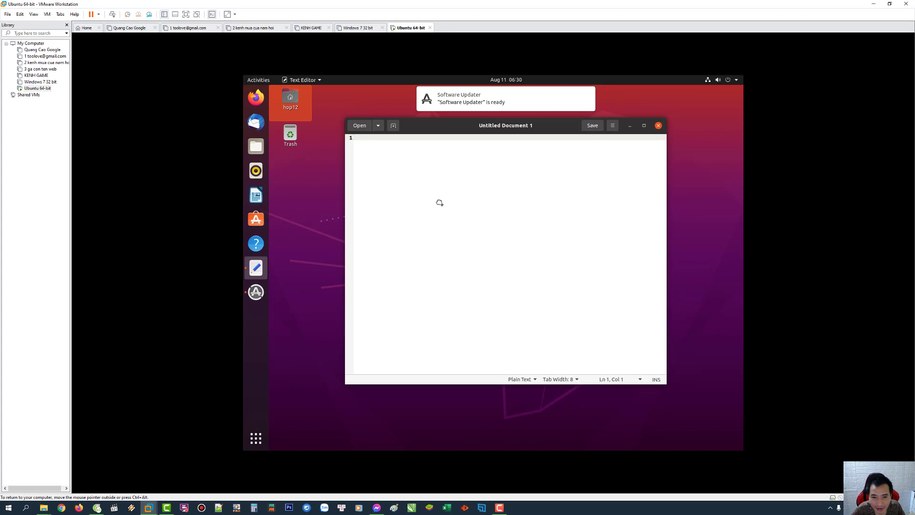
Type 'he lo anh em!' in a new document, then close the editor window.
type("he lo")
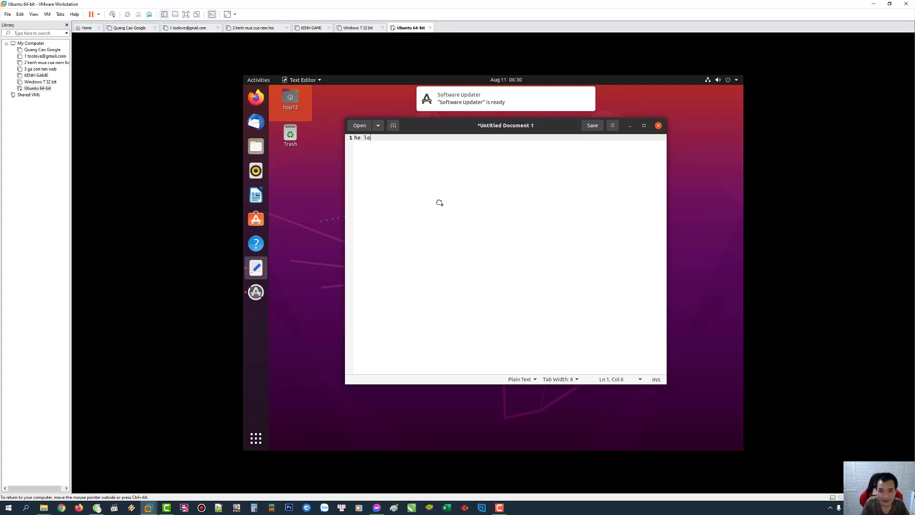
key("BackSpace")
key("BackSpace")
key("BackSpace")
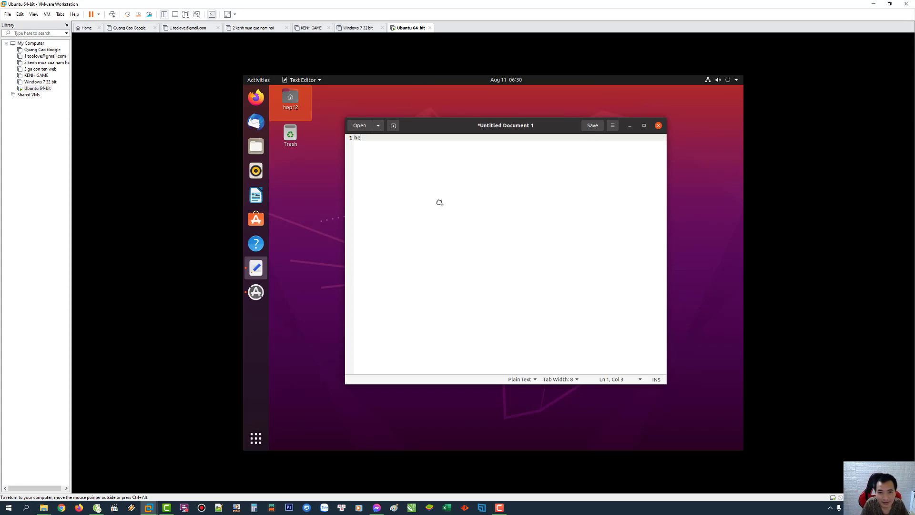
type("lo anh em!")
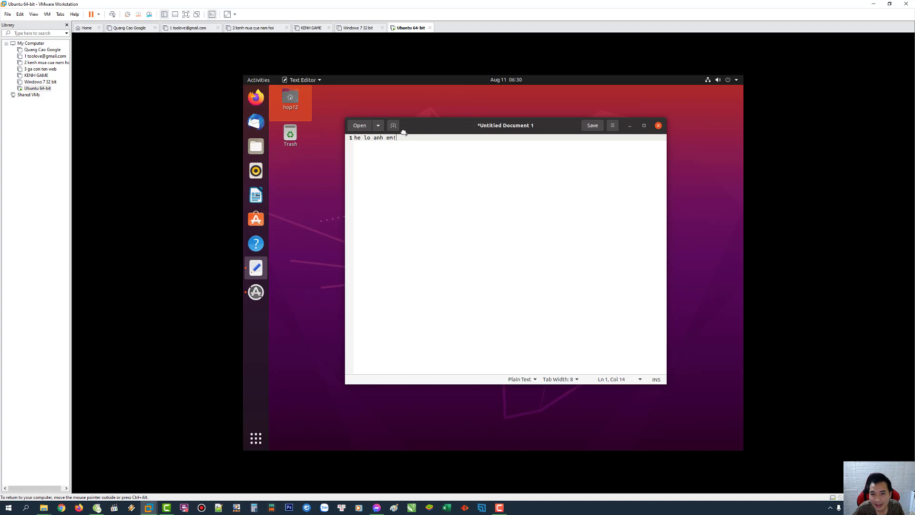
left_click_drag(404, 132, 420, 133)
left_click(673, 126)
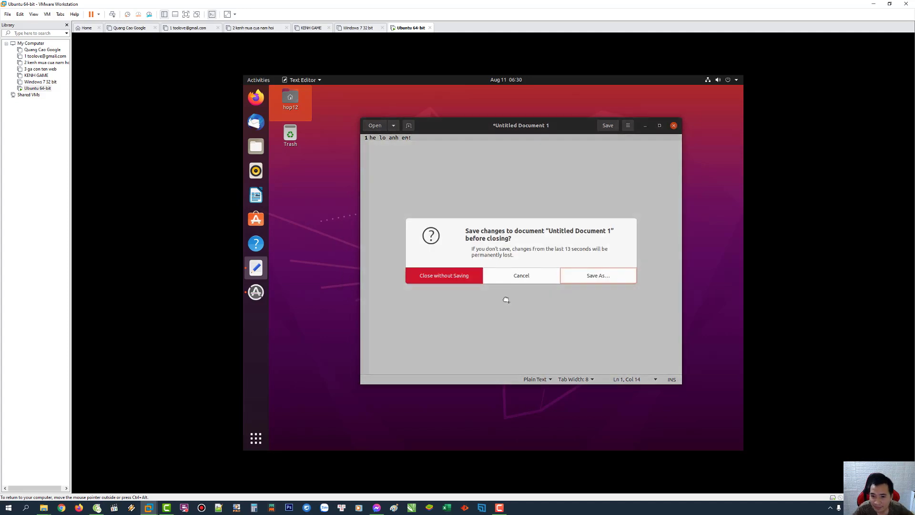
Discard the unsaved text, move the Software Updater prompt aside, and open Settings.
left_click(441, 276)
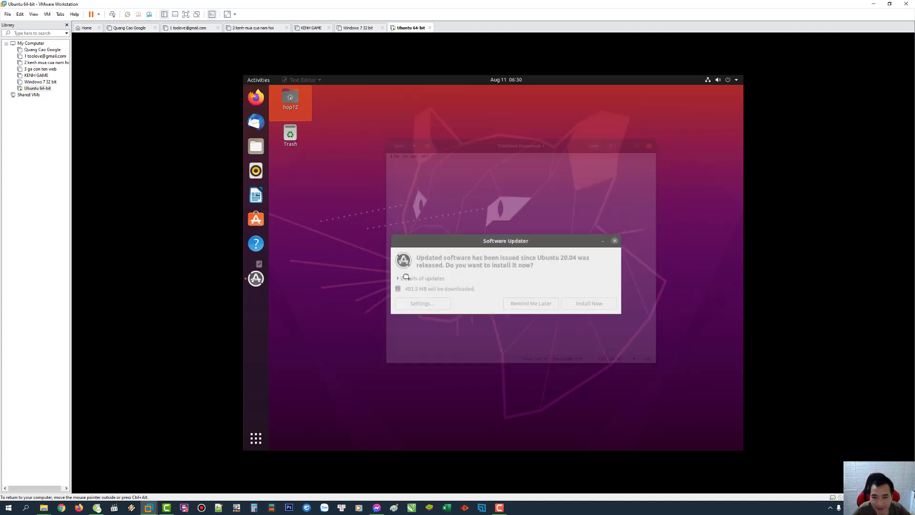
left_click_drag(441, 233, 418, 221)
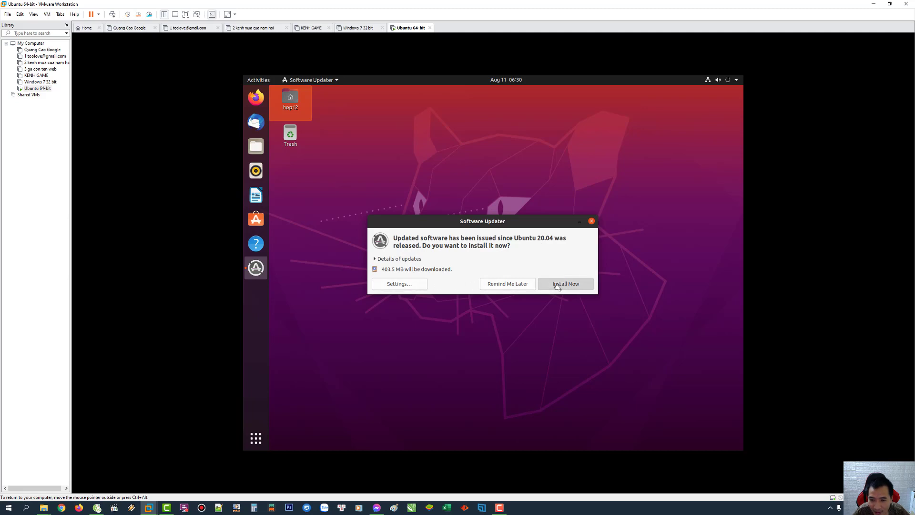
right_click(358, 155)
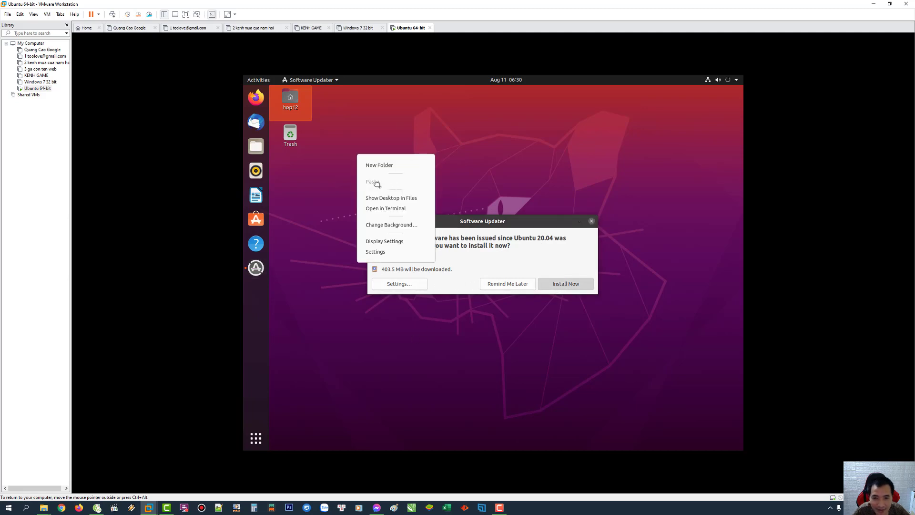
left_click(375, 251)
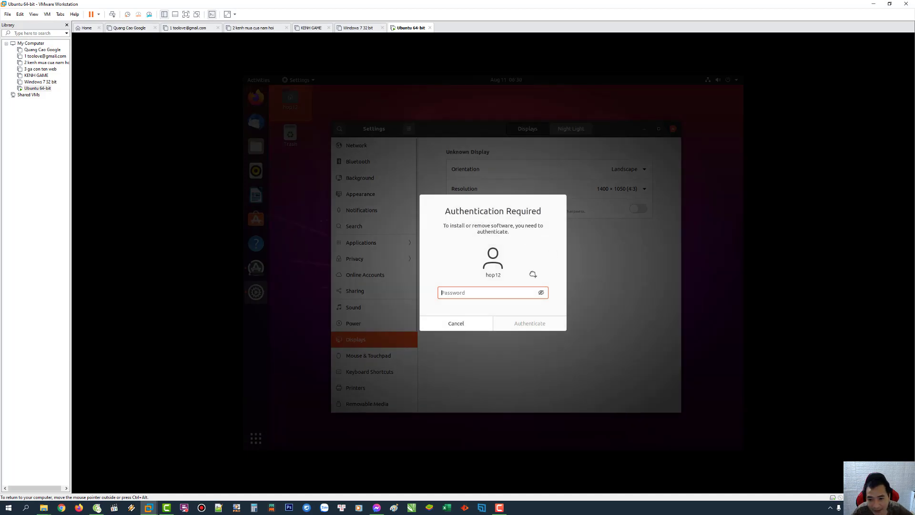
Enter the authentication password and view the wired connection in Network settings.
type("1")
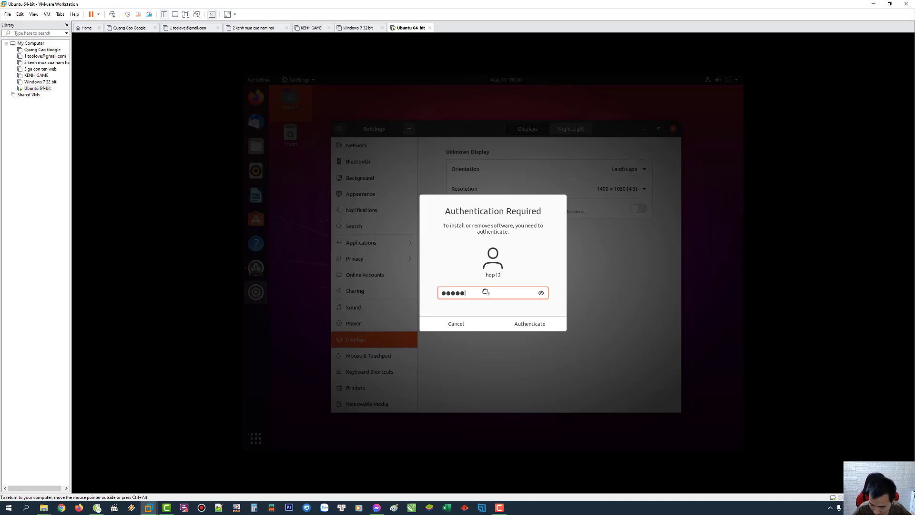
key("Return")
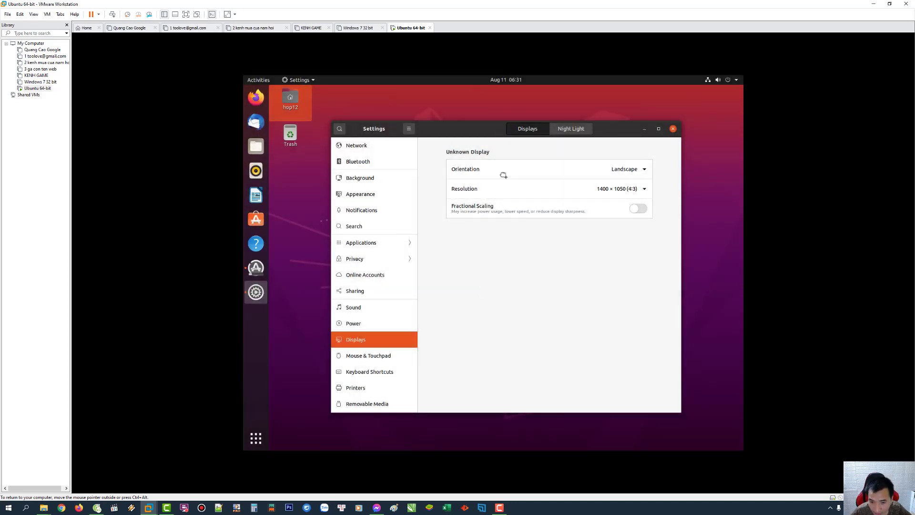
left_click(353, 147)
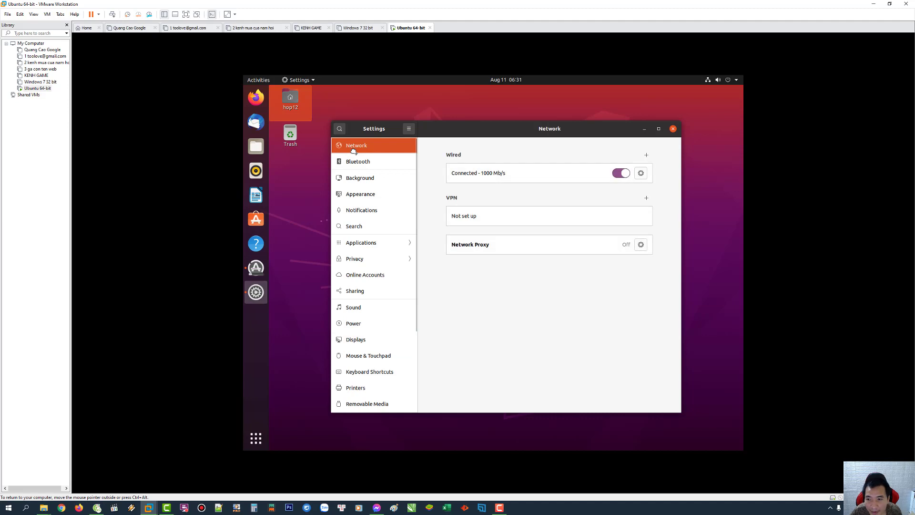
Set the orange bird wallpaper in the Background settings.
left_click(365, 179)
left_click(360, 163)
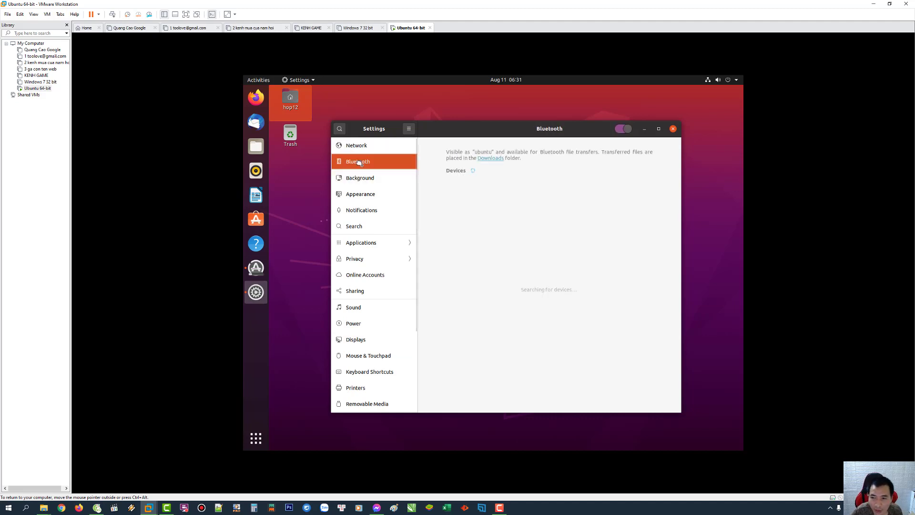
left_click(366, 180)
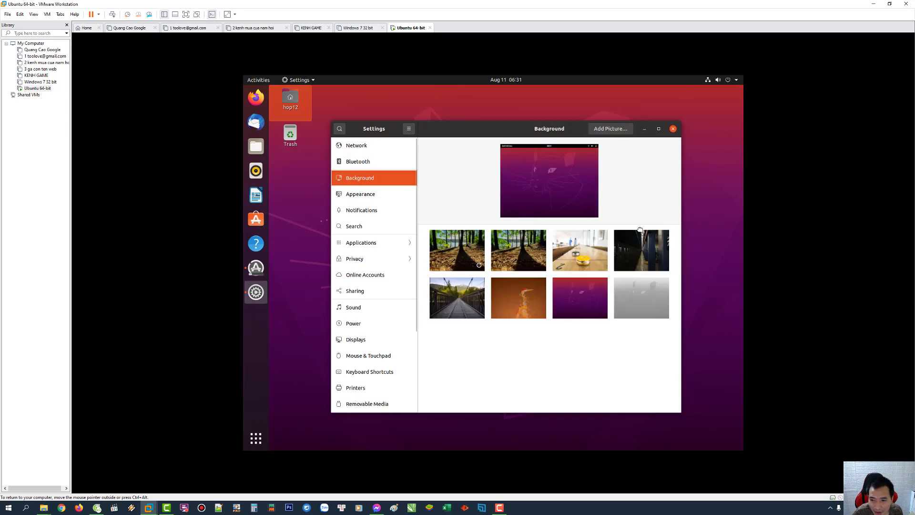
left_click(527, 297)
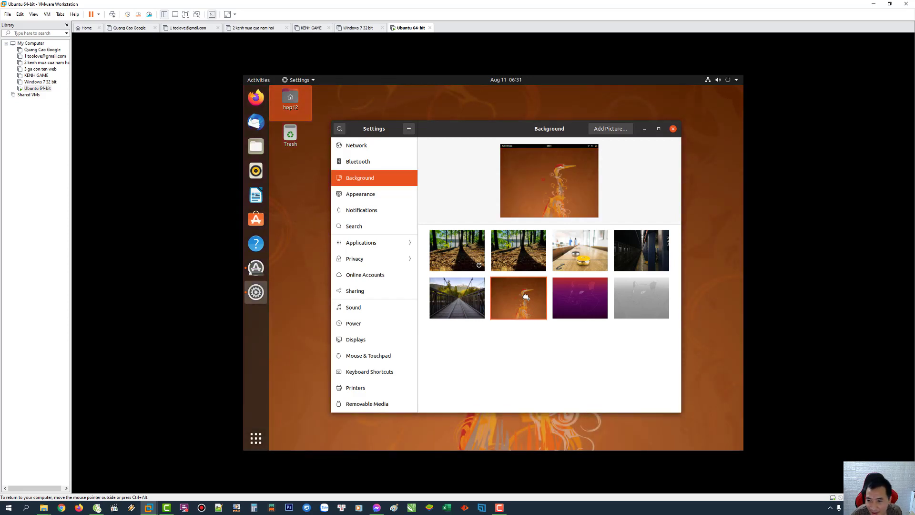
Switch to the Dark window theme and shrink dock icons to size 34.
left_click(362, 195)
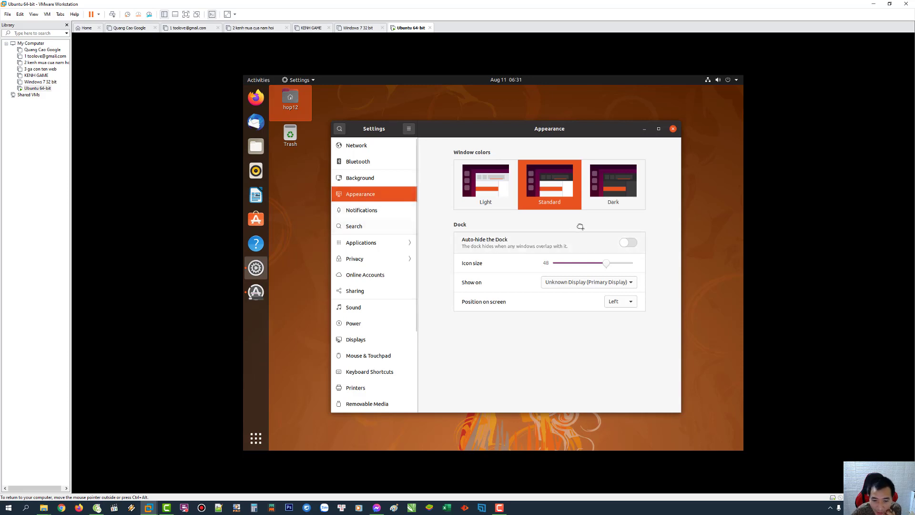
left_click(606, 190)
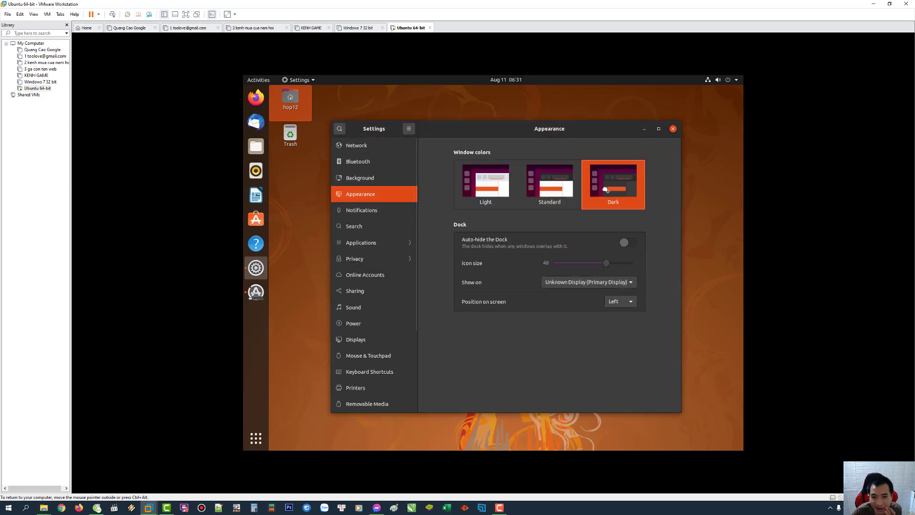
left_click_drag(606, 263, 587, 265)
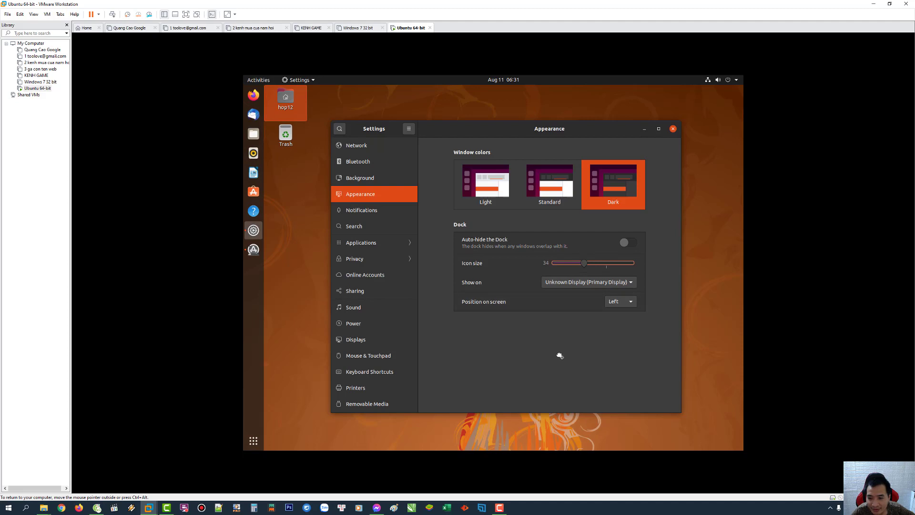
Browse Notifications and Search, then open Language Support's application settings.
left_click(372, 210)
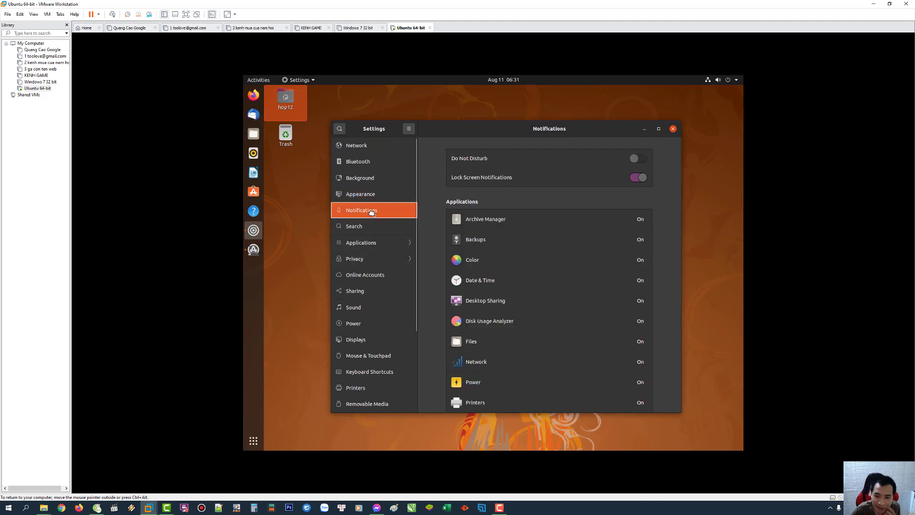
left_click(379, 229)
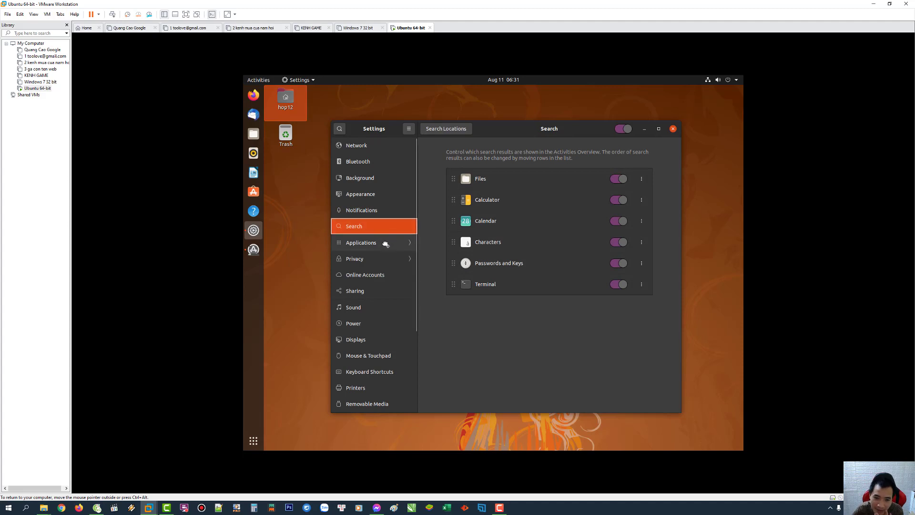
left_click(386, 244)
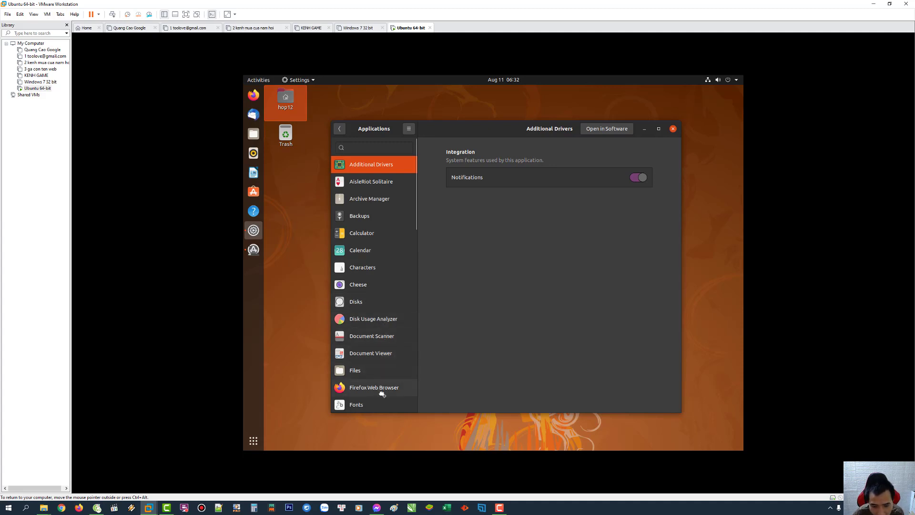
scroll(381, 391, "down", 3)
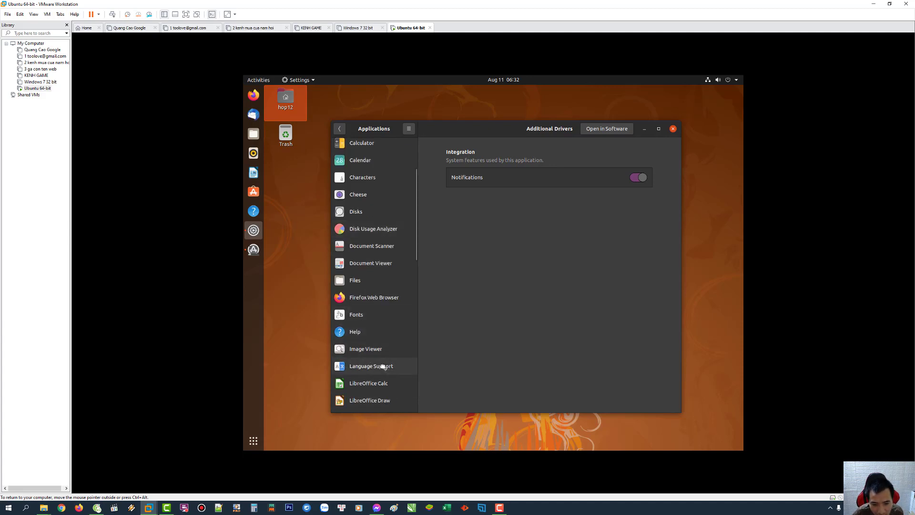
left_click(379, 367)
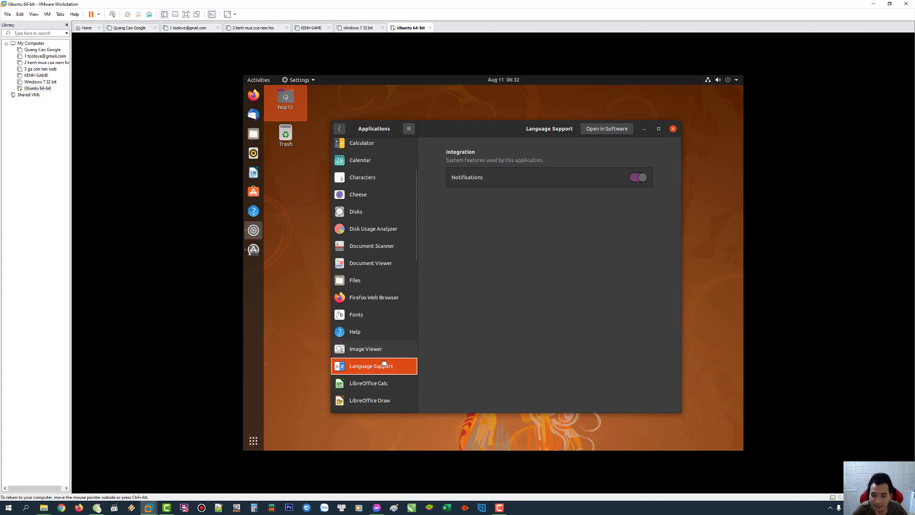
left_click(382, 403)
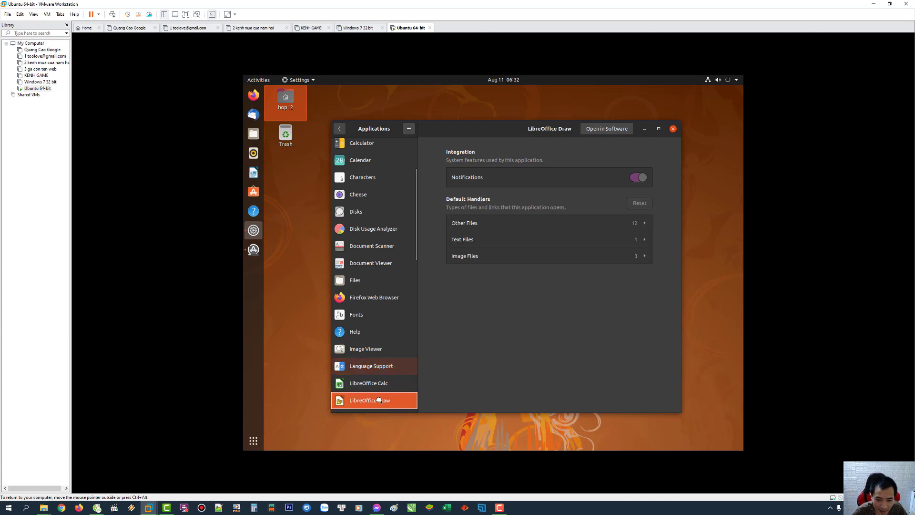
left_click(368, 368)
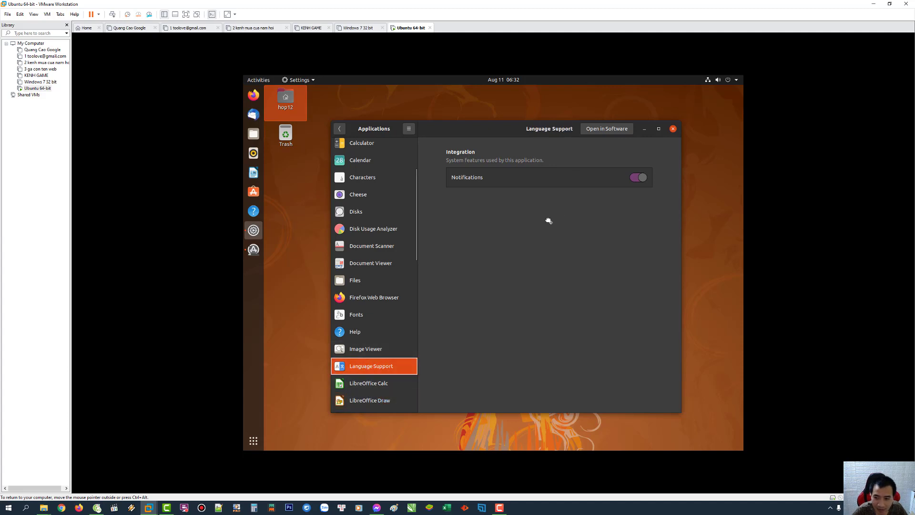
Select the desktop Trash, refocus Settings, and close the Settings window.
left_click(286, 136)
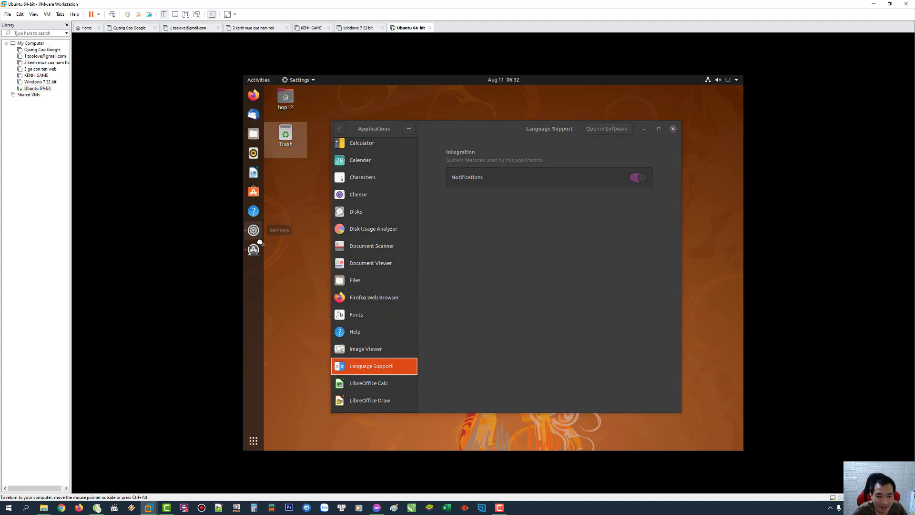
left_click(431, 188)
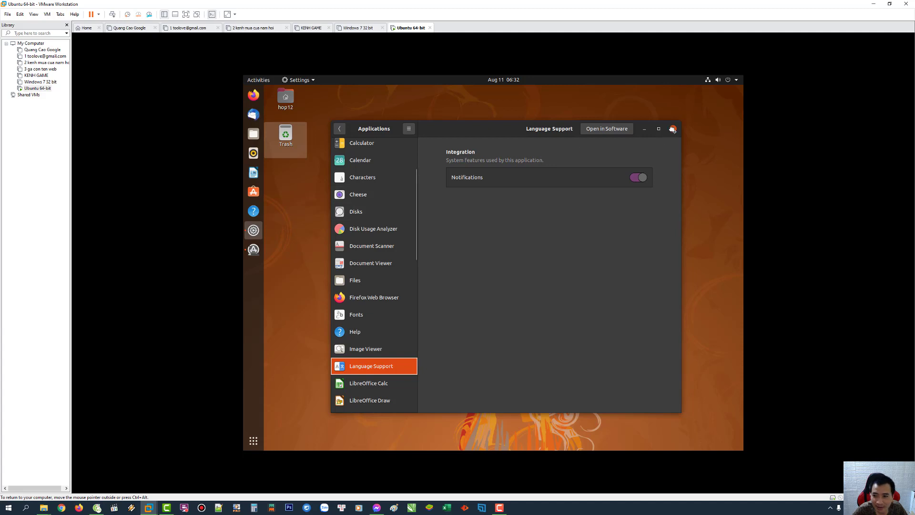
left_click(673, 128)
Raise the system volume slider from the top-right status menu.
left_click(730, 79)
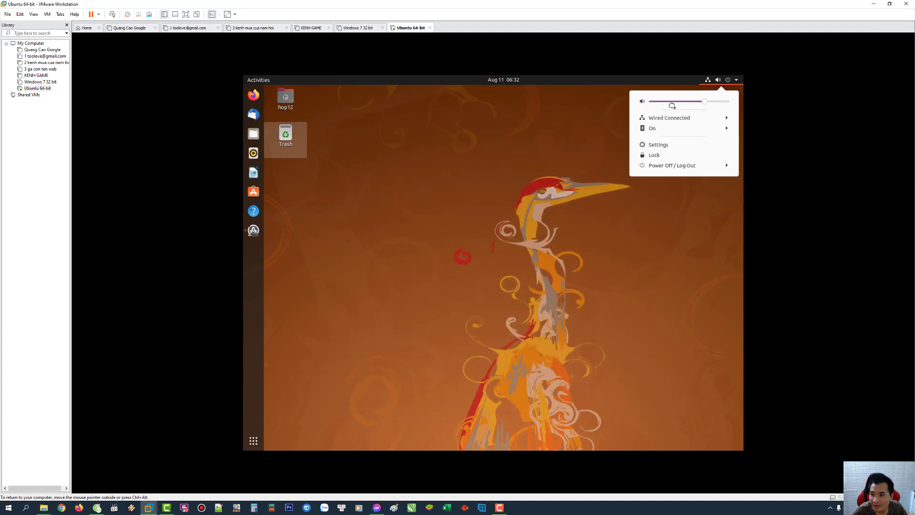
left_click(722, 167)
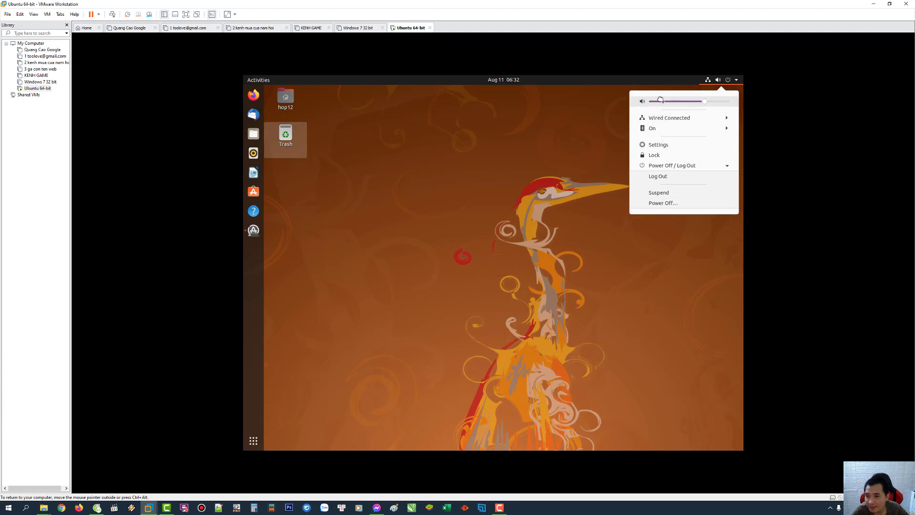
left_click_drag(704, 100, 711, 99)
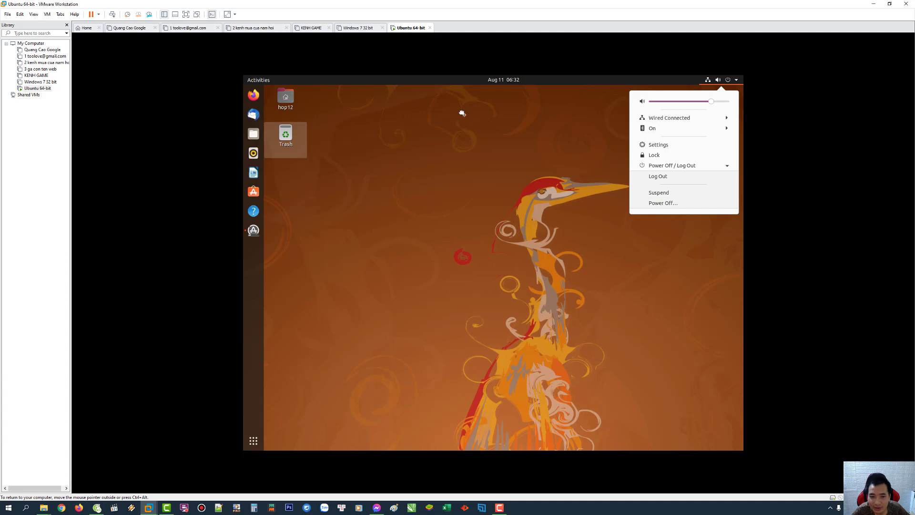
left_click(488, 82)
Toggle Do Not Disturb on and back off in the calendar panel, then close it.
left_click(490, 81)
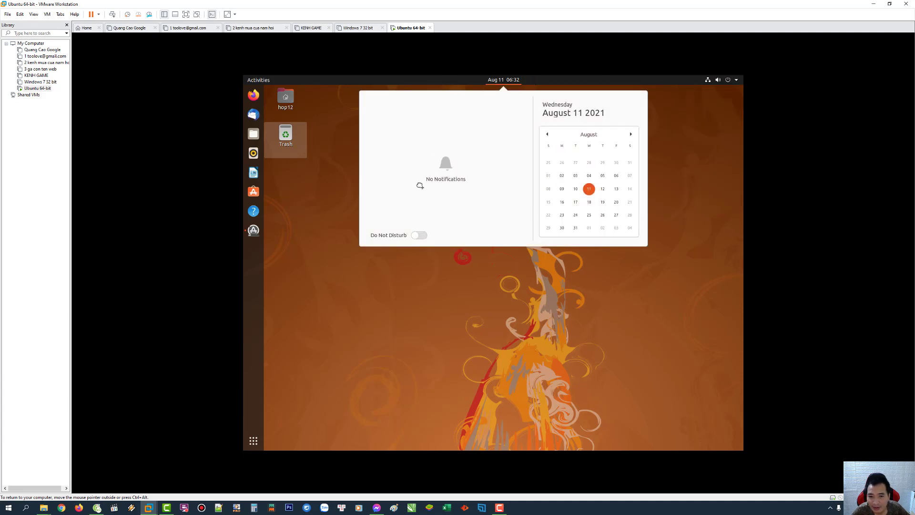
left_click(511, 82)
left_click(509, 82)
left_click(418, 235)
left_click(419, 235)
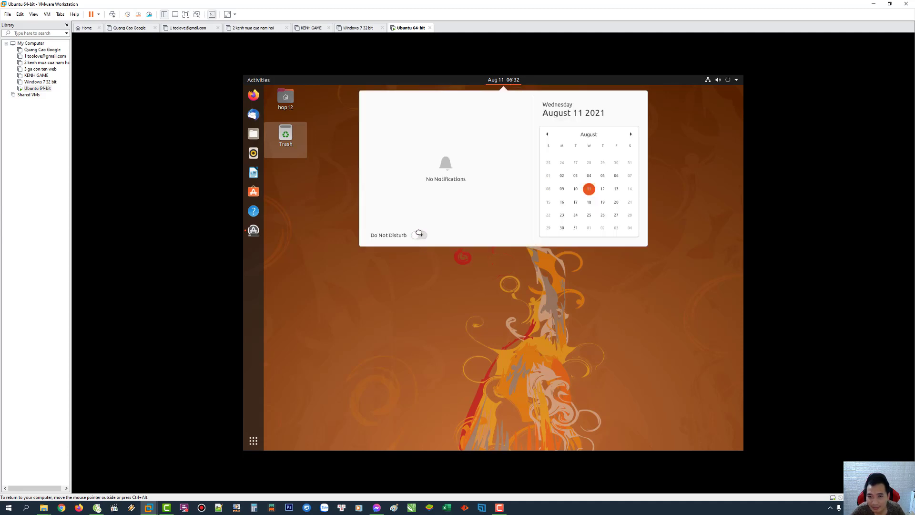
left_click(708, 116)
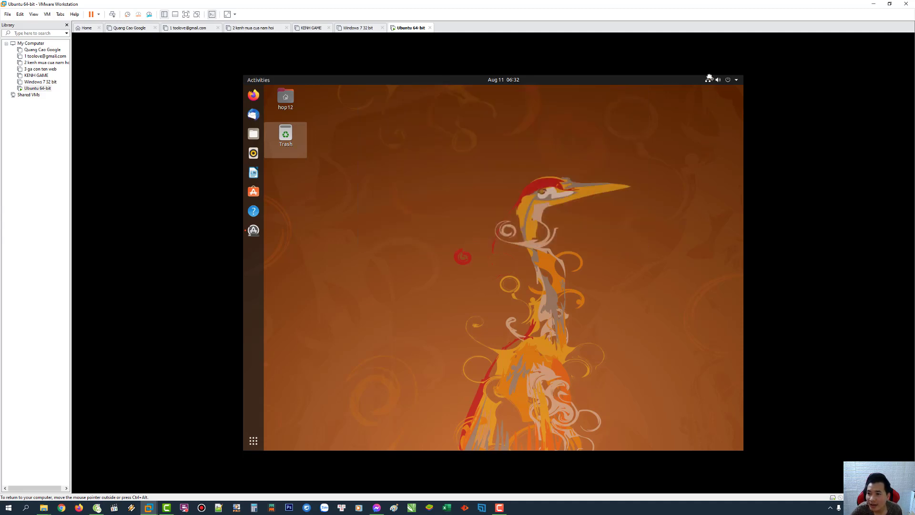
View the hop12 folder's Permissions in Properties, then launch Firefox from the dock.
right_click(288, 99)
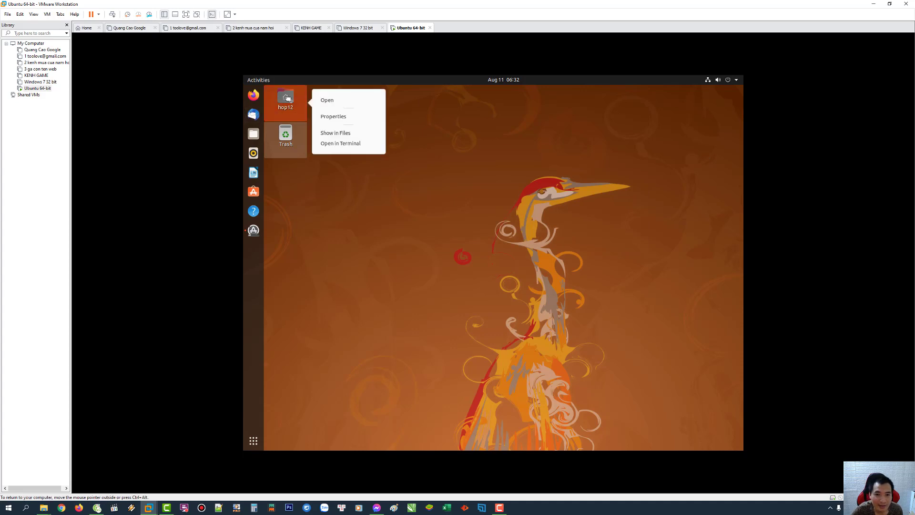
left_click(339, 116)
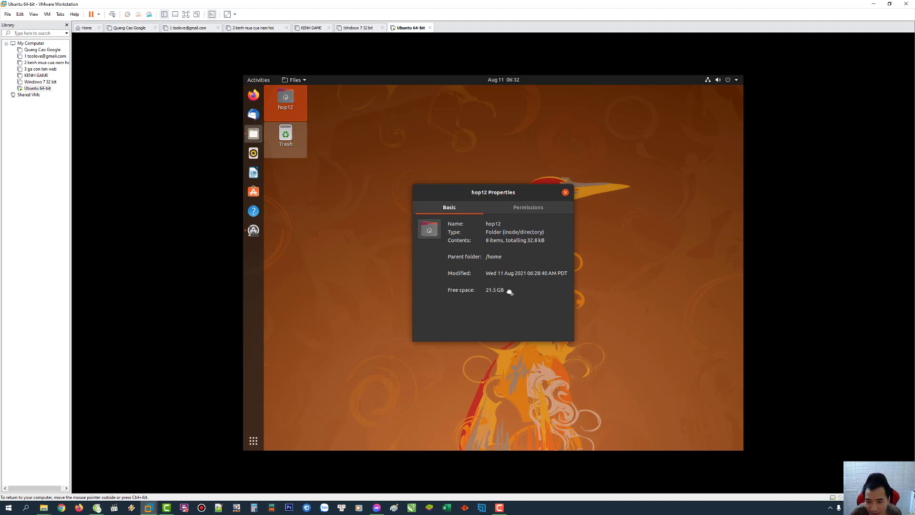
left_click(524, 208)
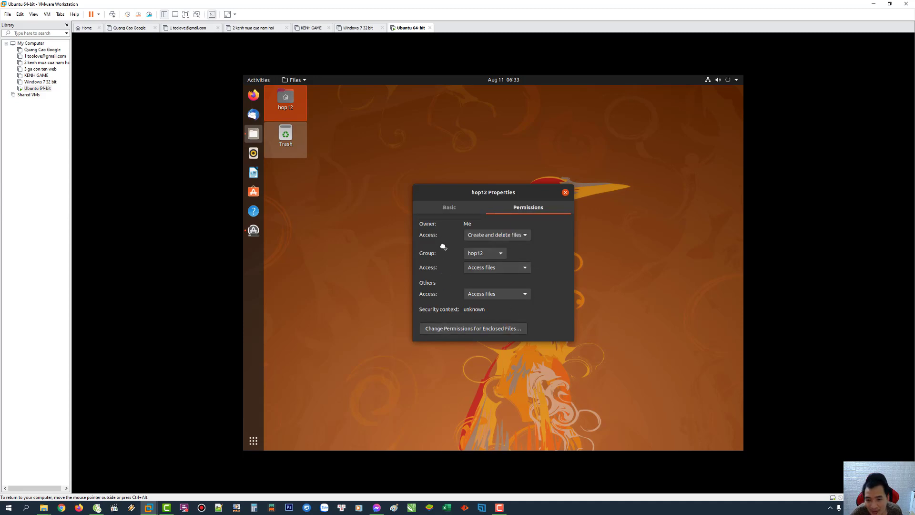
left_click(566, 192)
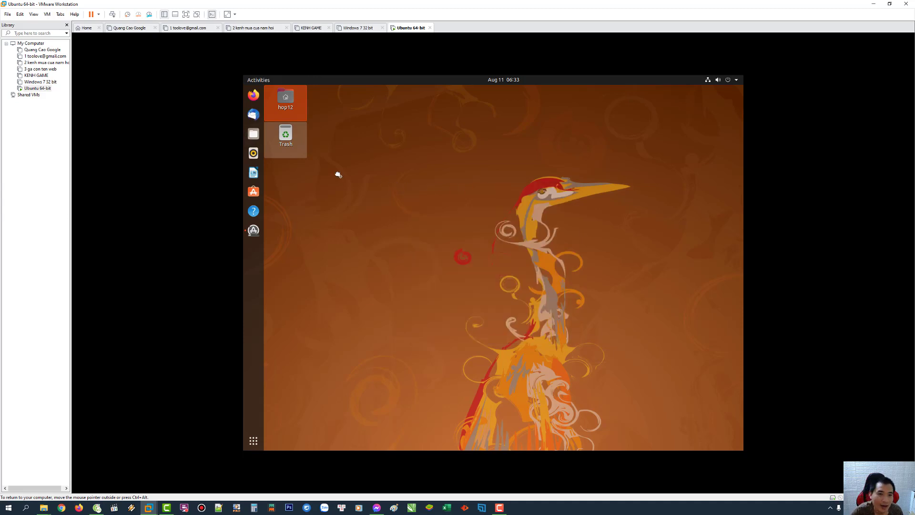
left_click(253, 95)
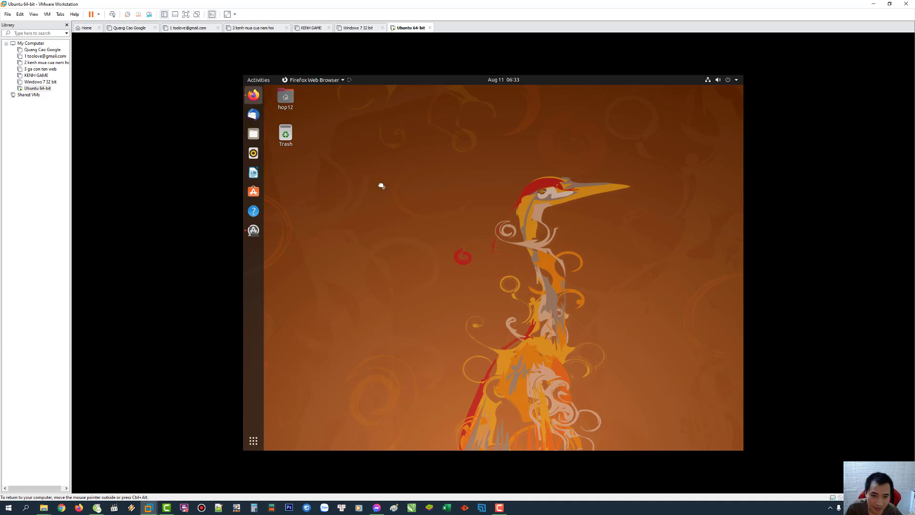
Close the Privacy Notice tab and go to youtube.com.
left_click(337, 81)
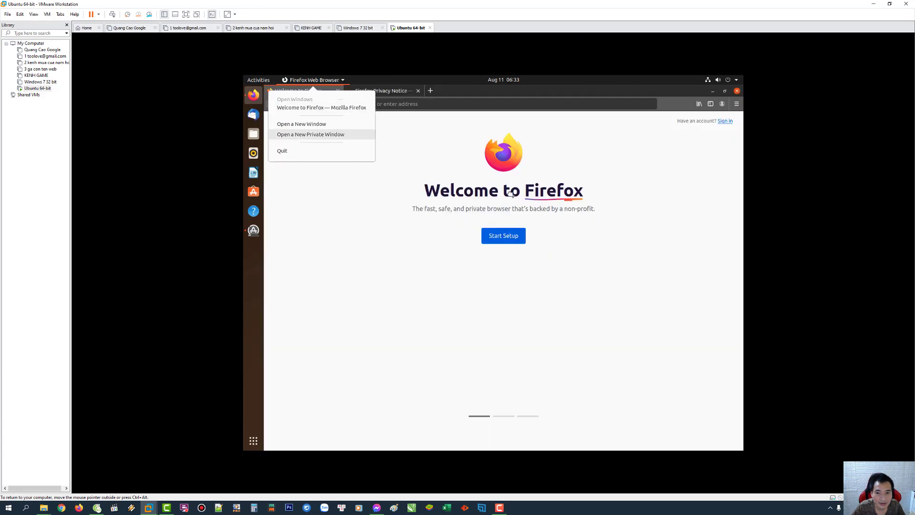
left_click(390, 104)
left_click(418, 91)
left_click(375, 104)
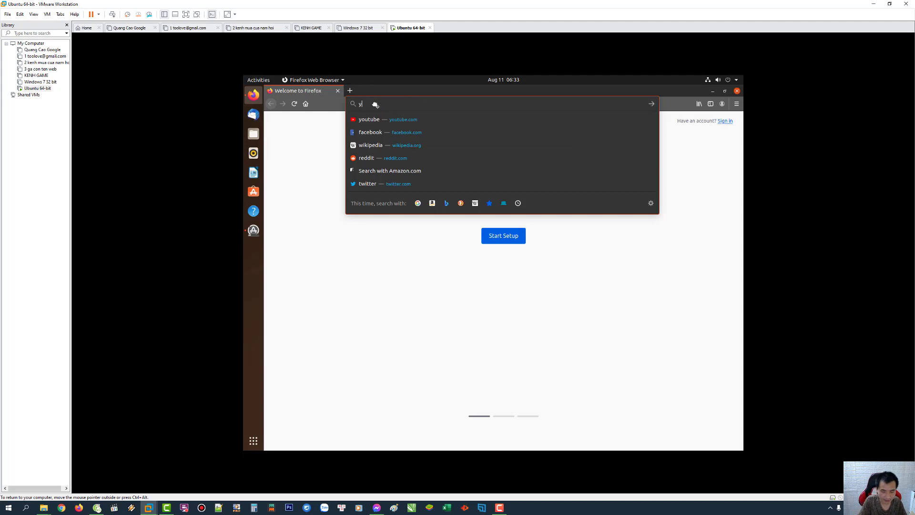
type("gm")
key("BackSpace")
key("BackSpace")
type("youtube.co")
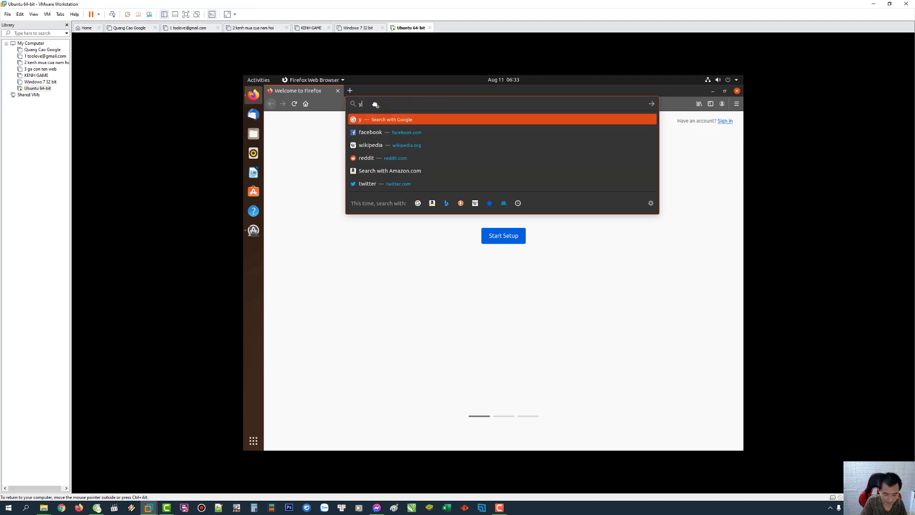
type("m")
key("Return")
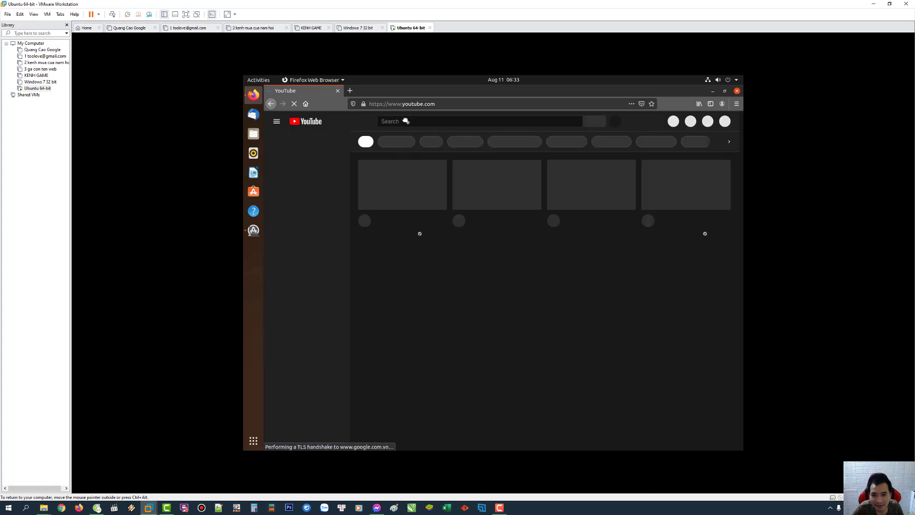
Search YouTube for 'tin hoc co ban', filter to channels, and open Tin Học Cơ Bản's Videos.
left_click(406, 122)
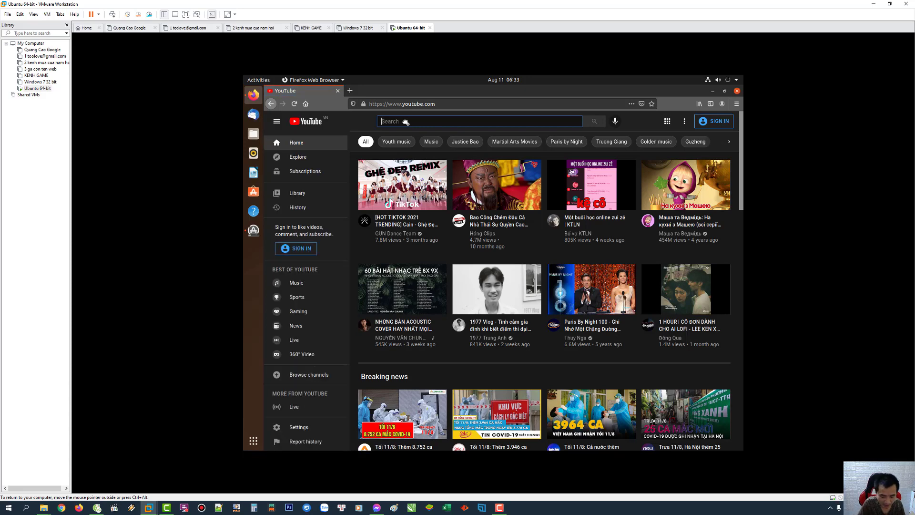
type("tin ")
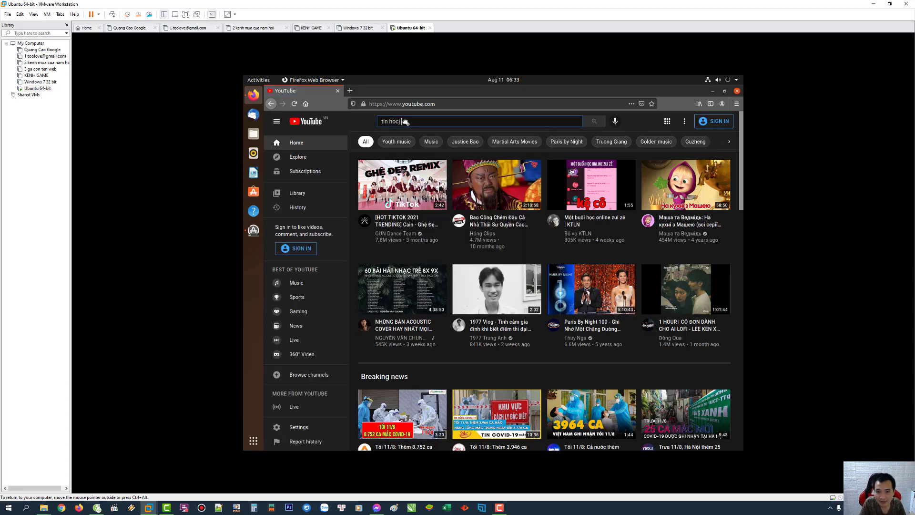
type("hocj ")
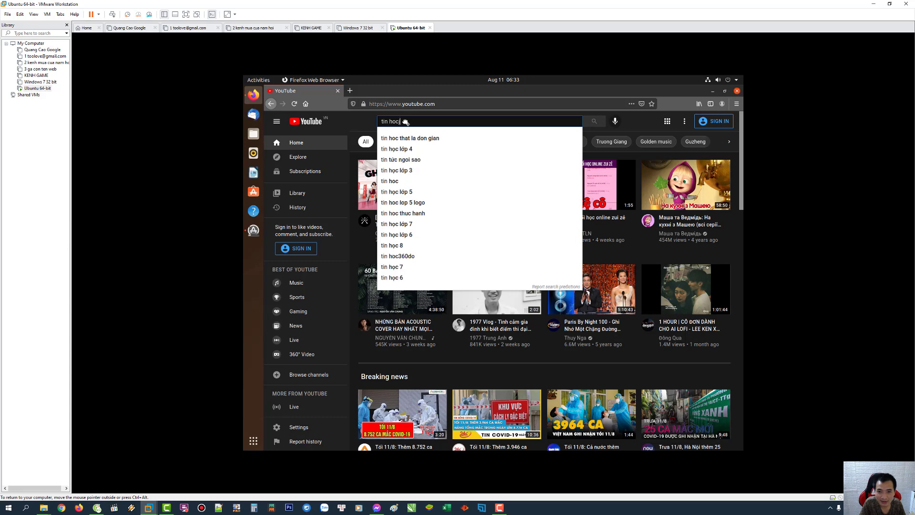
type("cow")
key("Return")
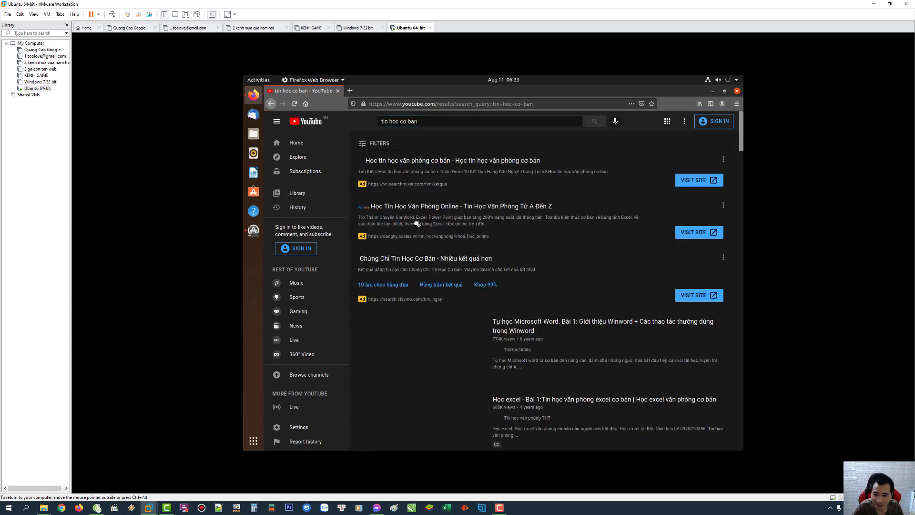
left_click(365, 148)
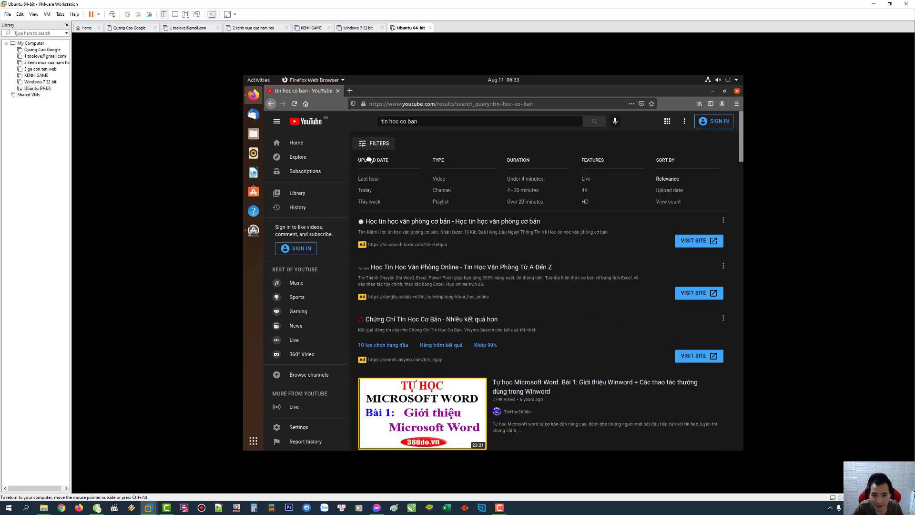
left_click(440, 191)
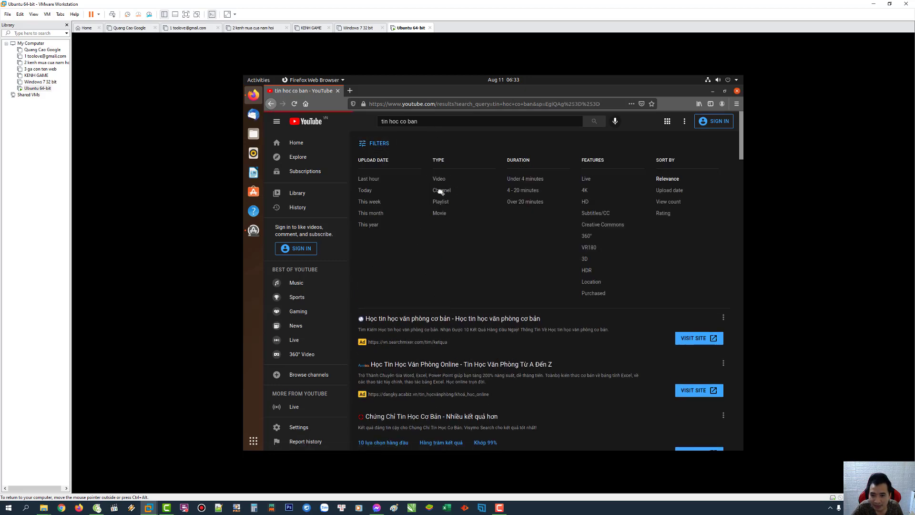
left_click(520, 316)
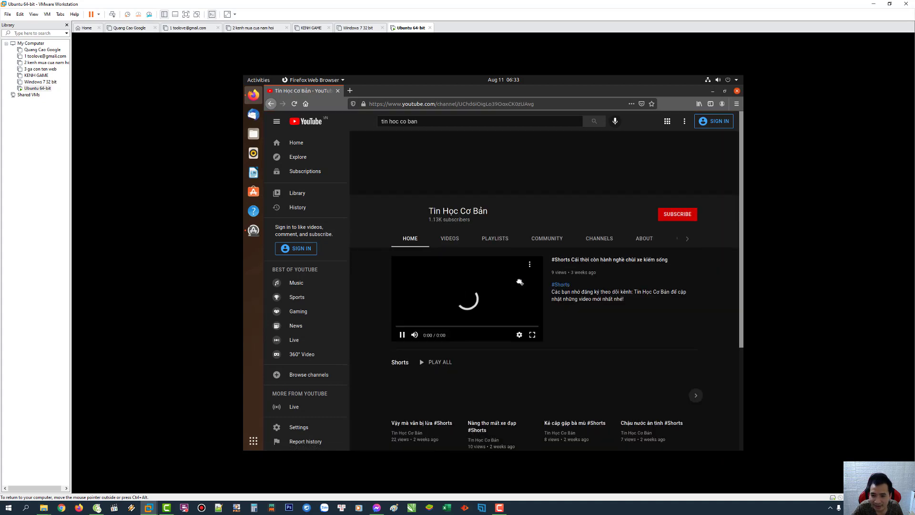
left_click(451, 238)
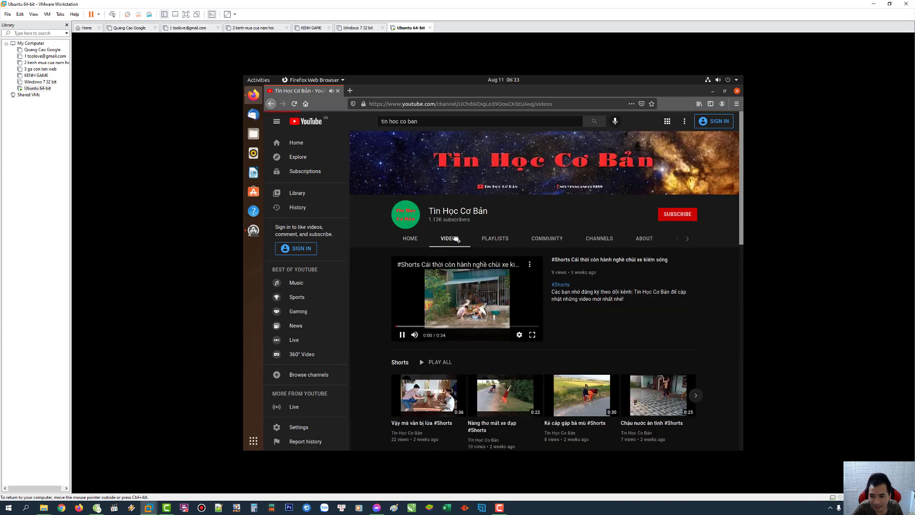
Scroll the channel's video list, close Firefox, and open the home folder.
scroll(506, 348, "down", 15)
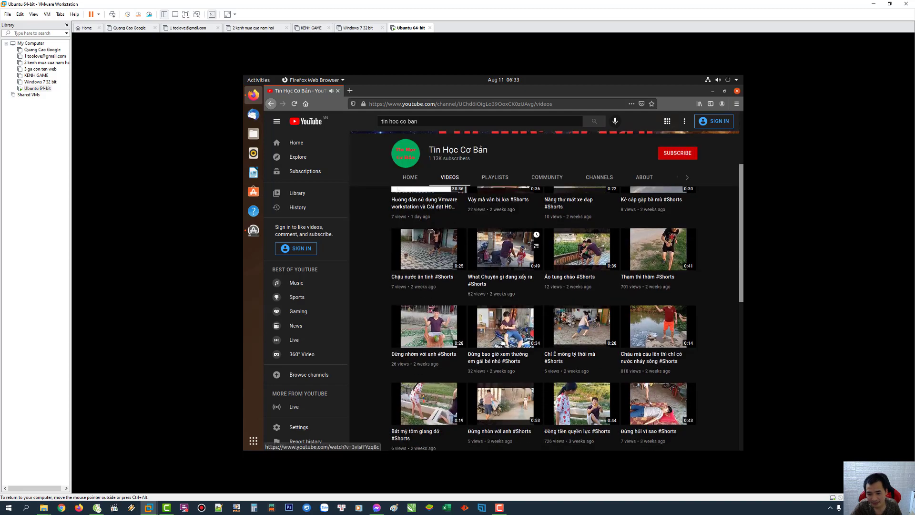
scroll(500, 371, "up", 15)
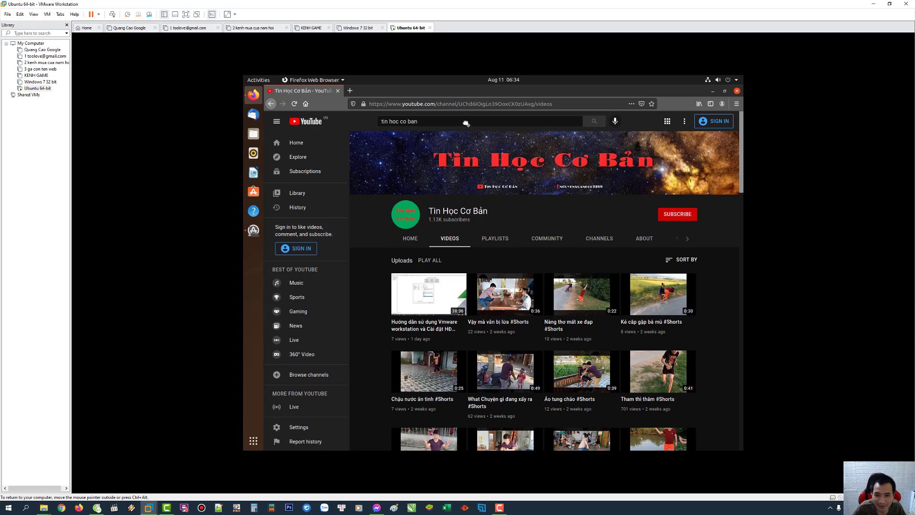
left_click(738, 91)
left_click(291, 105)
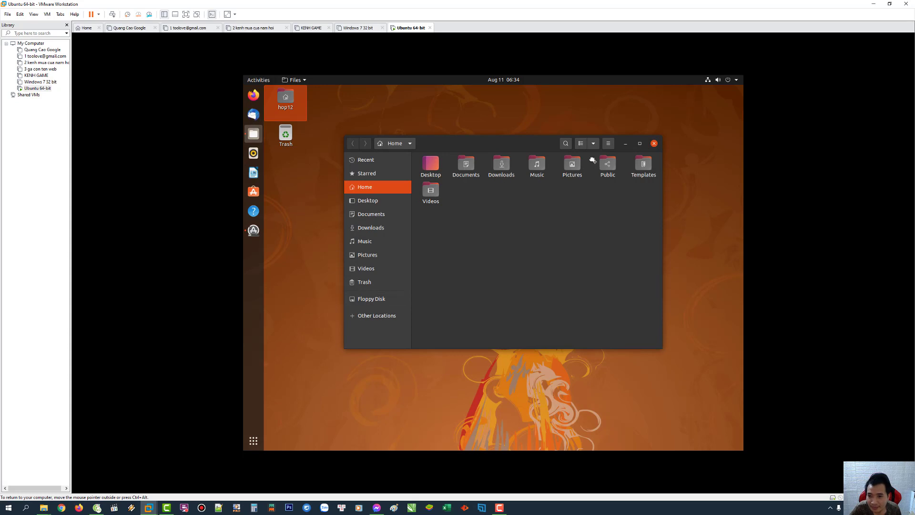
left_click(594, 143)
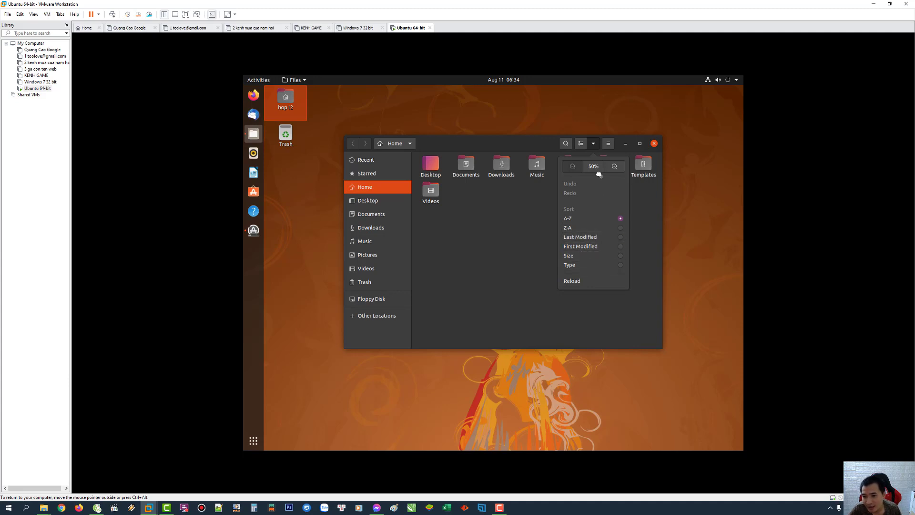
left_click(608, 144)
left_click(608, 144)
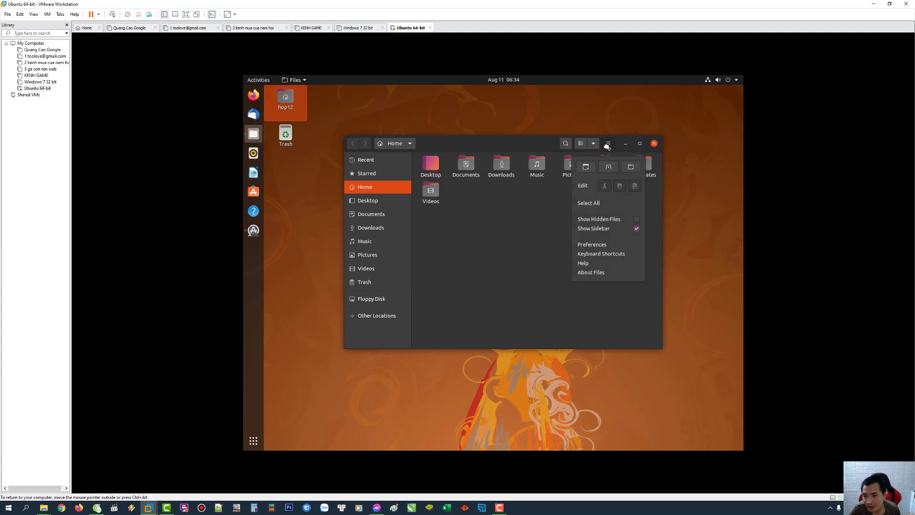
left_click(635, 220)
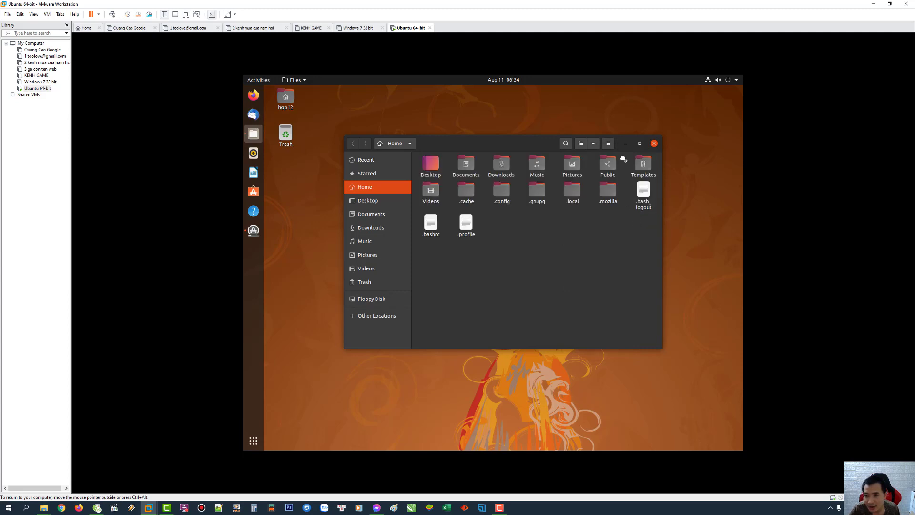
left_click(611, 143)
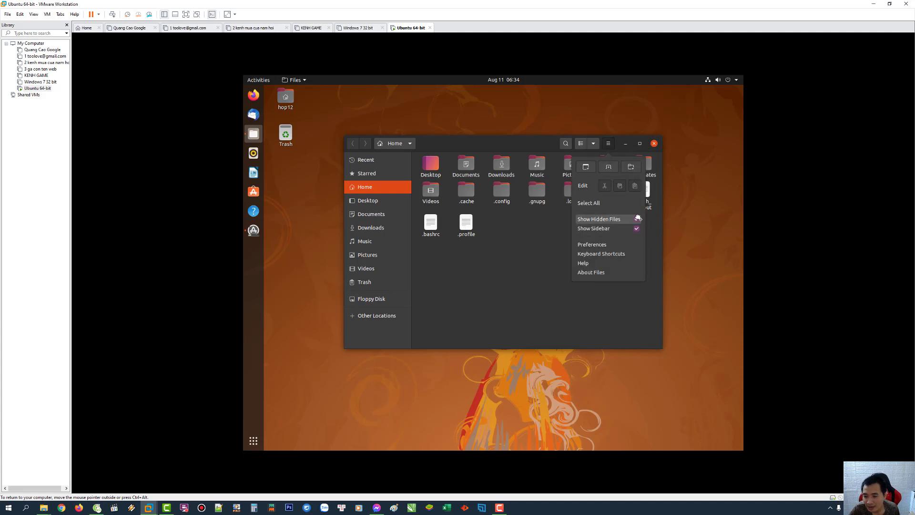
left_click(636, 219)
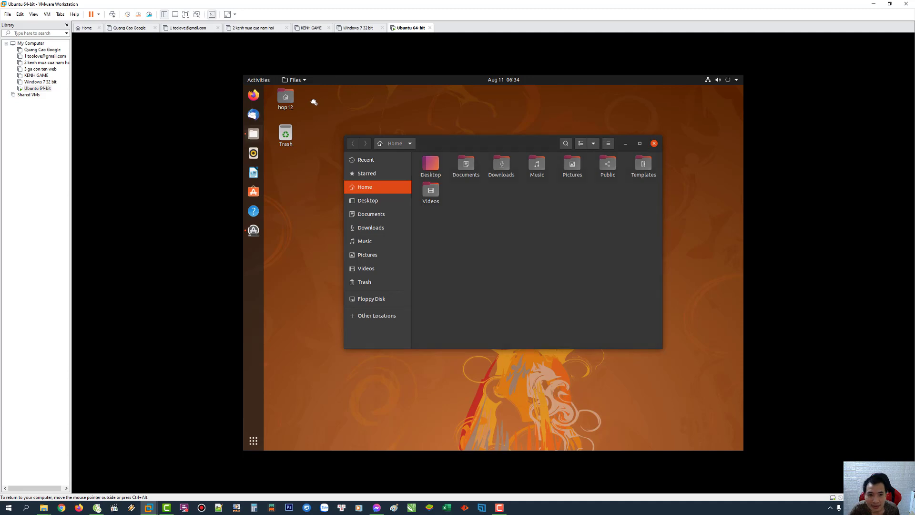
left_click(283, 100)
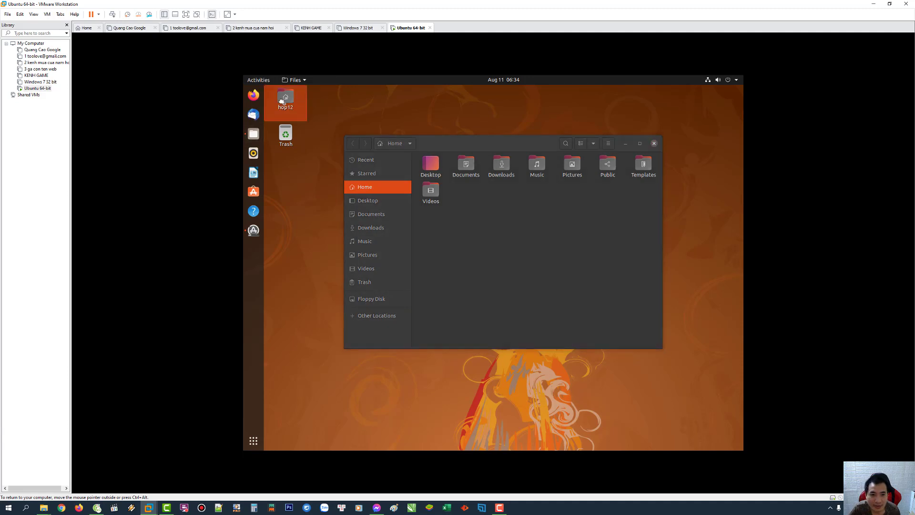
Browse Documents, Desktop and Downloads, then dismiss the Floppy Disk access error.
left_click(373, 211)
left_click(373, 201)
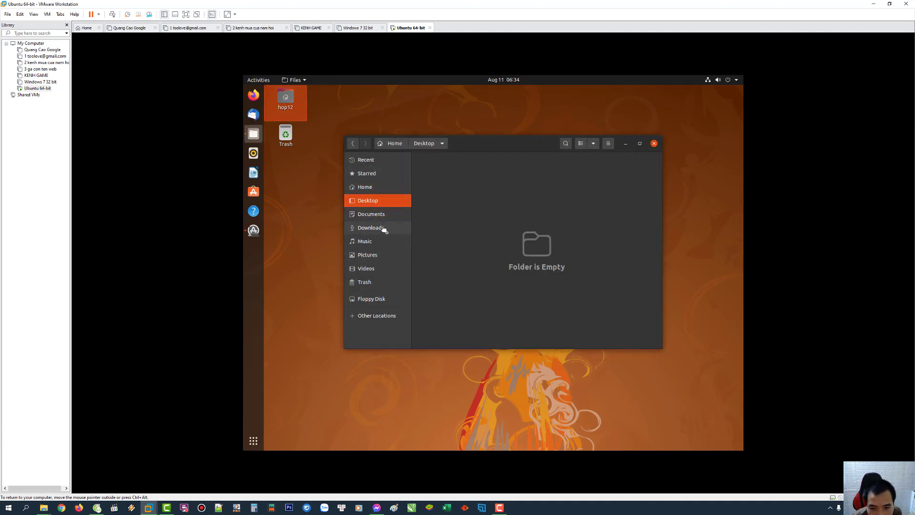
left_click(384, 227)
left_click(378, 299)
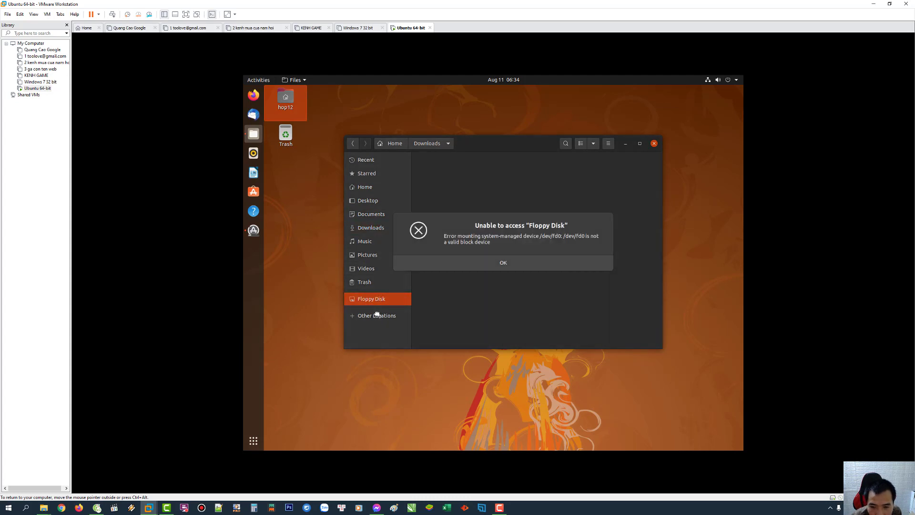
left_click(519, 262)
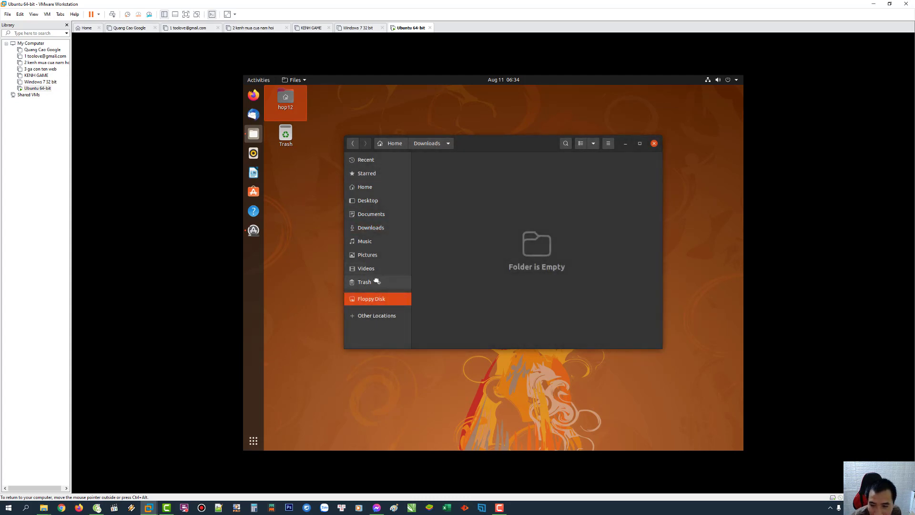
Step through Videos, Pictures, Music, Downloads, Documents, Desktop, Home, Starred and Recent.
left_click(374, 270)
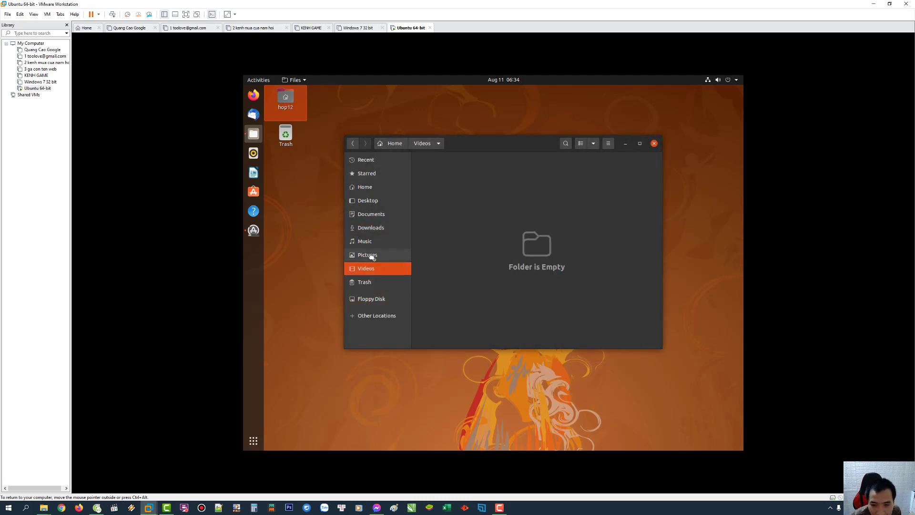
left_click(372, 254)
left_click(368, 241)
left_click(370, 228)
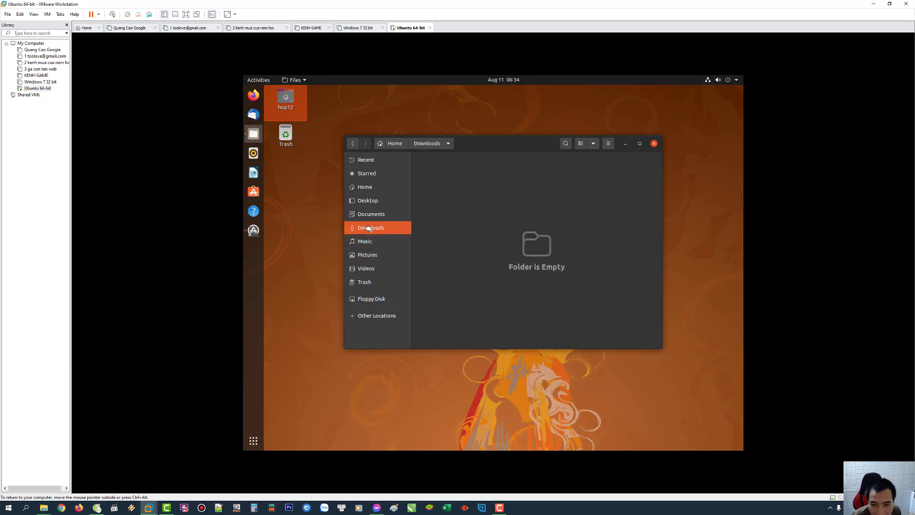
left_click(369, 214)
left_click(368, 199)
left_click(367, 187)
left_click(367, 173)
left_click(366, 160)
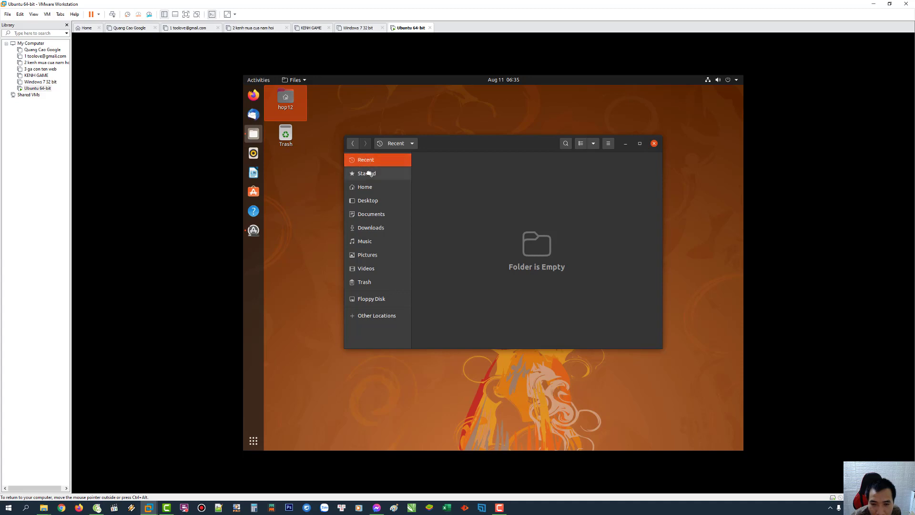
Check Starred and the view options, then return to the empty Recent list.
left_click(367, 173)
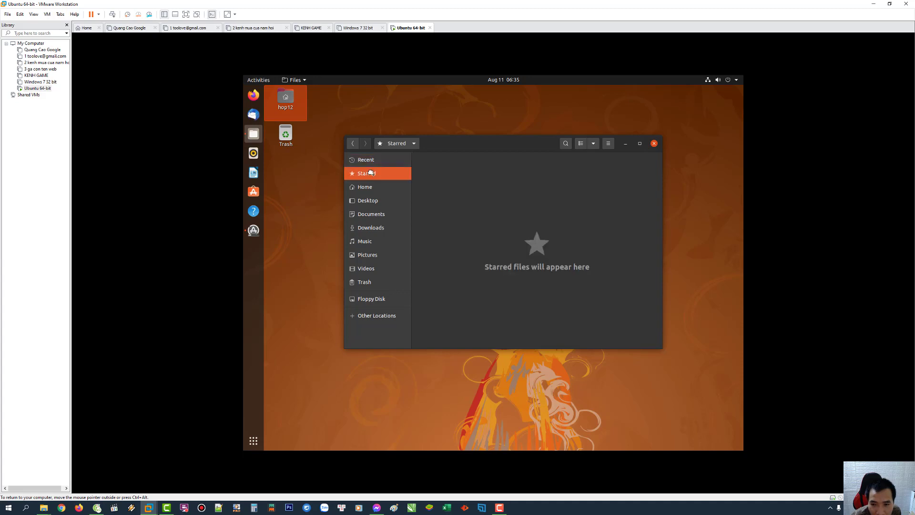
left_click(594, 143)
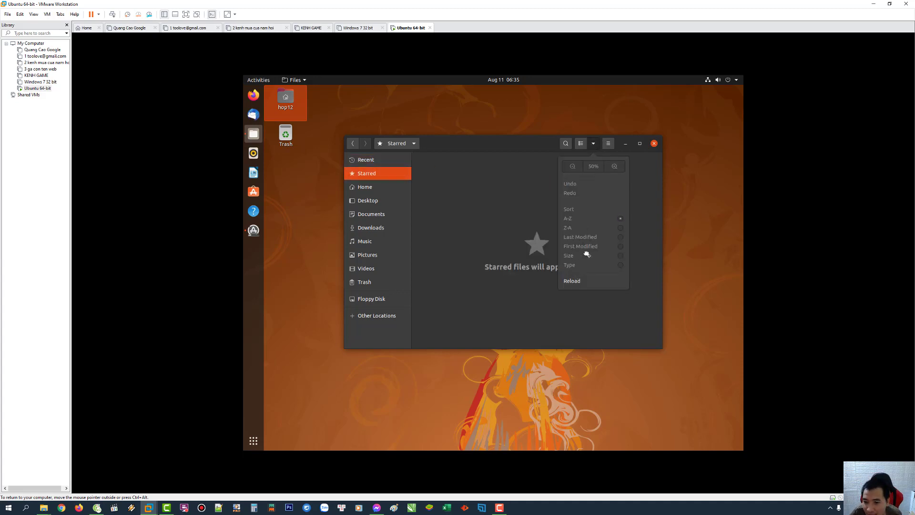
left_click(357, 160)
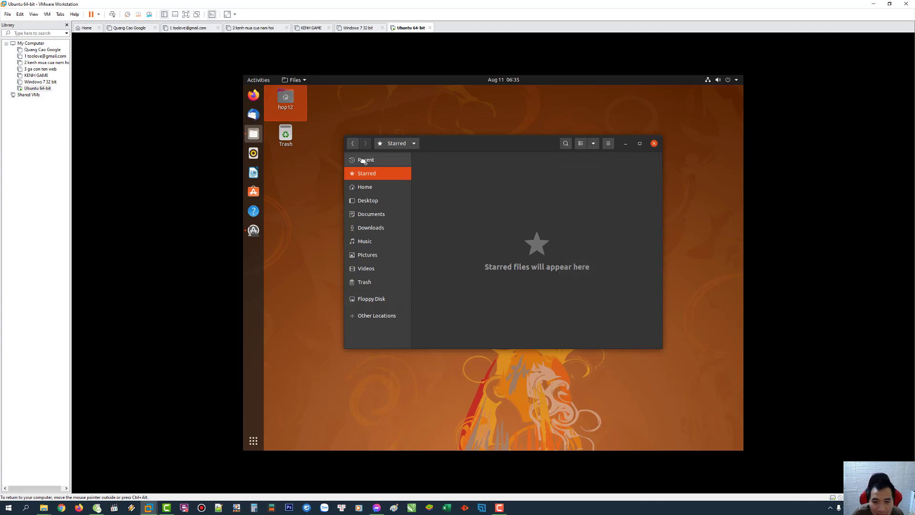
left_click(372, 163)
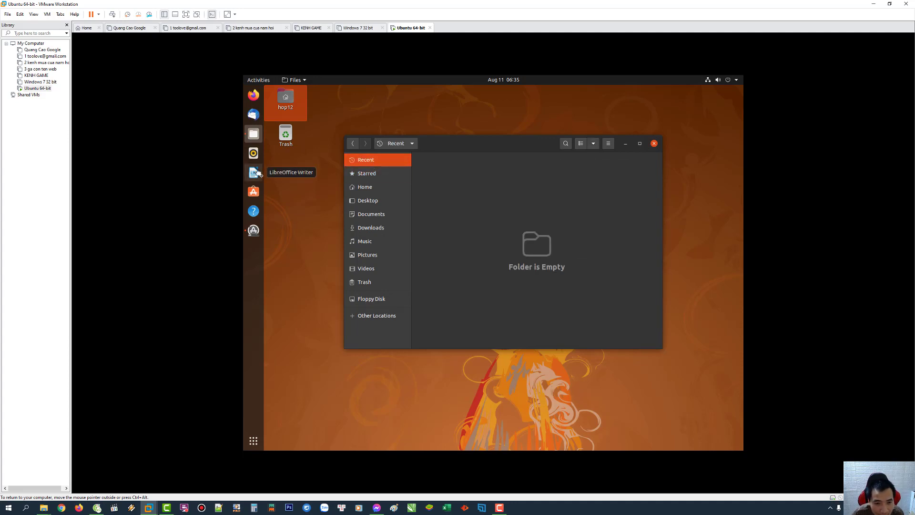
Launch LibreOffice Writer and dismiss the tip of the day and information bar.
left_click(258, 174)
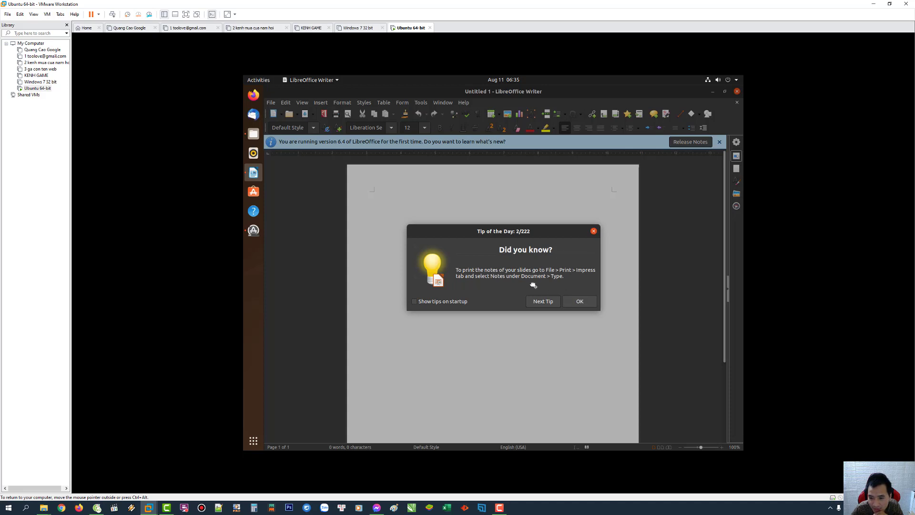
left_click(580, 302)
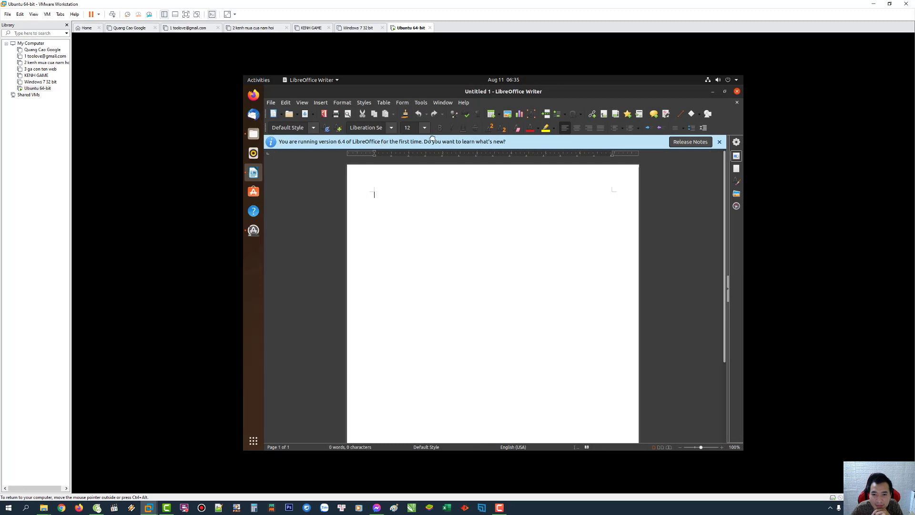
left_click(719, 142)
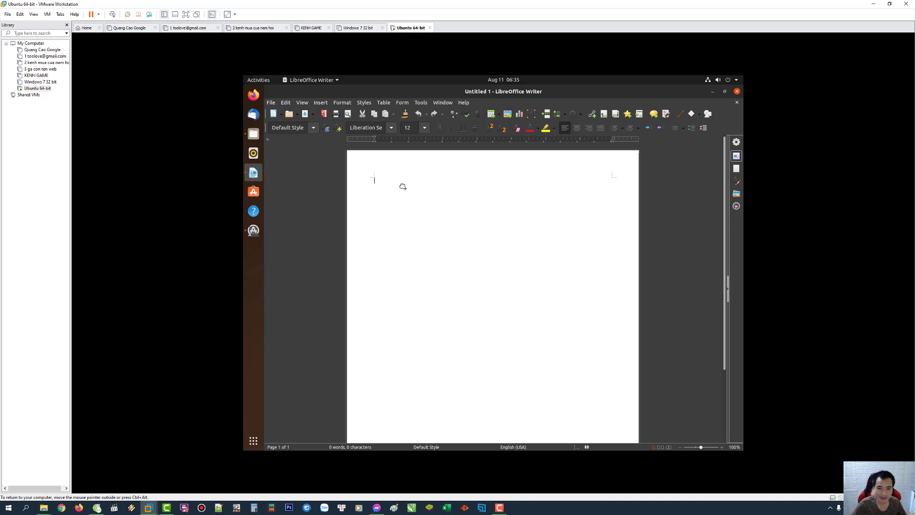
Type the line 'He lo cac ban', select it and apply the Title paragraph style.
type("Hello c")
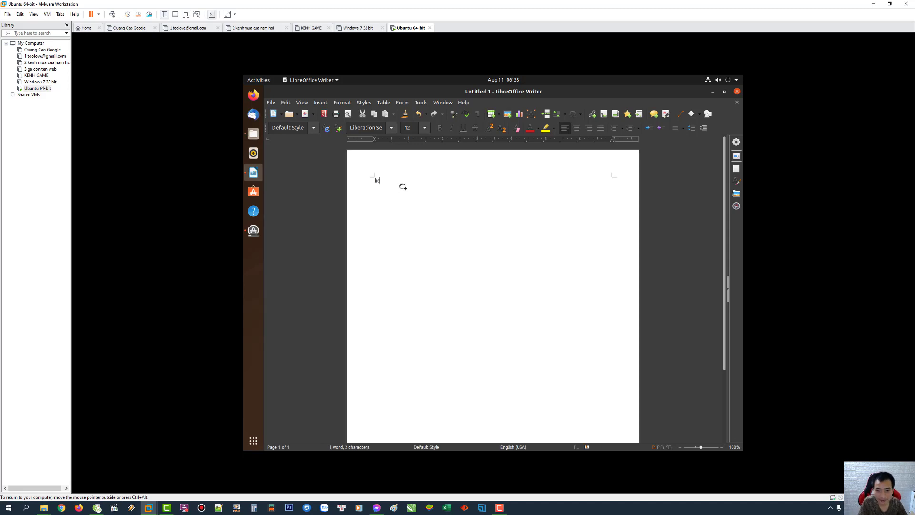
type("acs")
key("BackSpace")
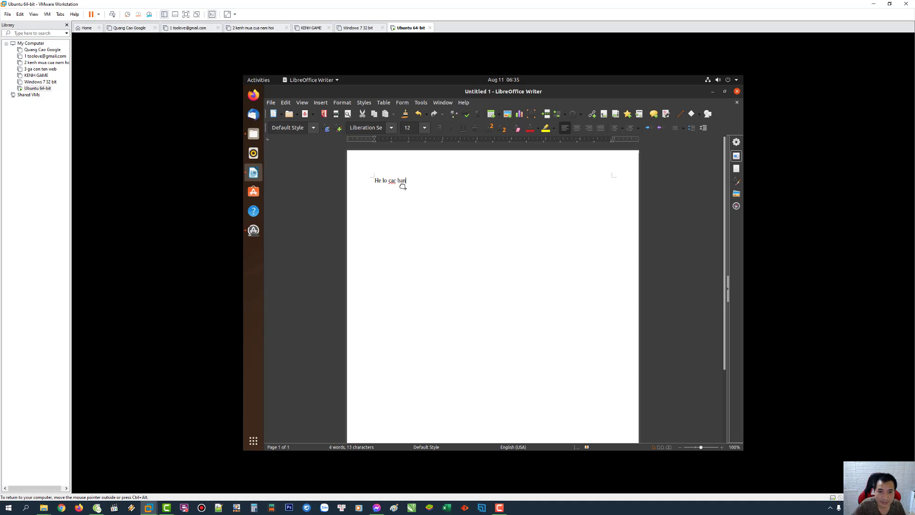
key("ctrl+a")
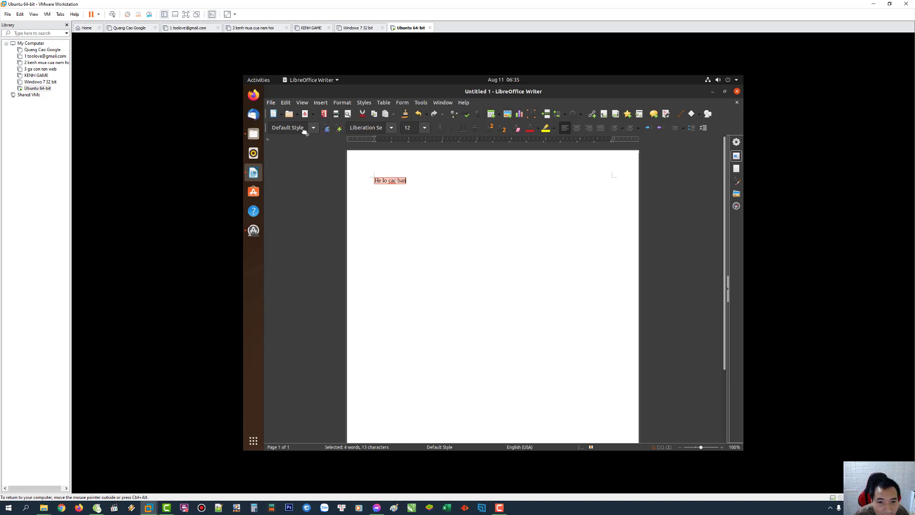
left_click(313, 128)
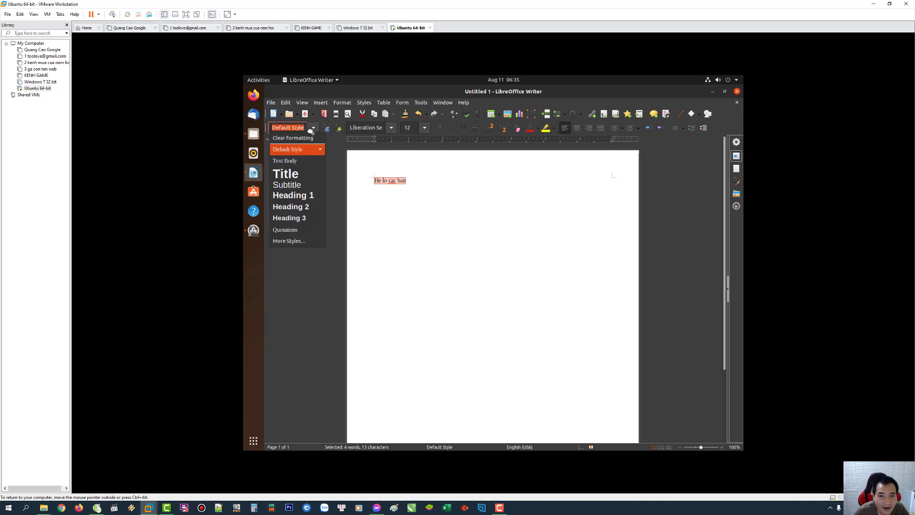
left_click(304, 177)
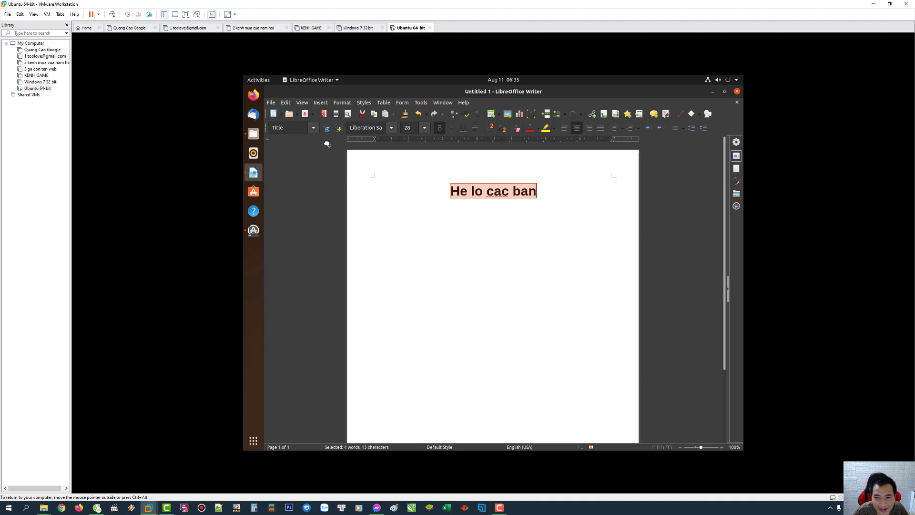
Set the title's font to Yrsa SemiBold, after briefly trying Waree.
left_click(367, 128)
left_click(391, 128)
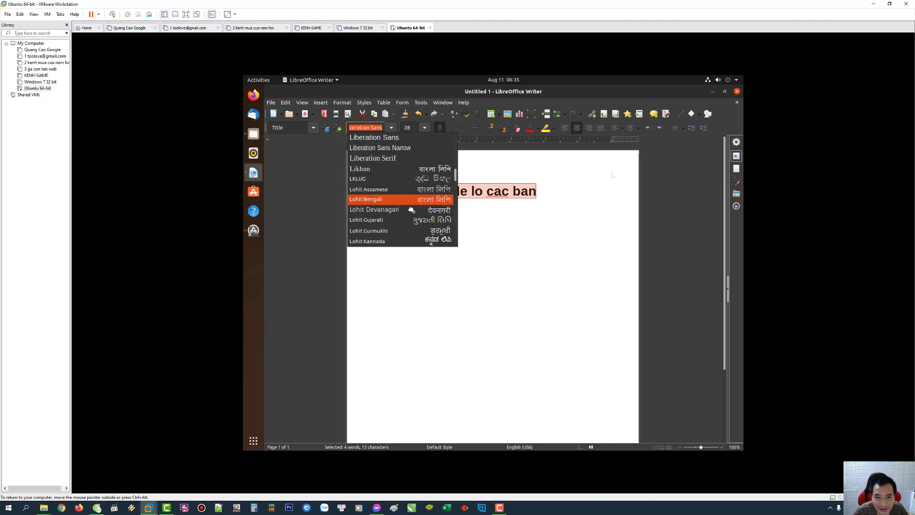
scroll(414, 206, "down", 10)
scroll(417, 205, "down", 5)
left_click(415, 186)
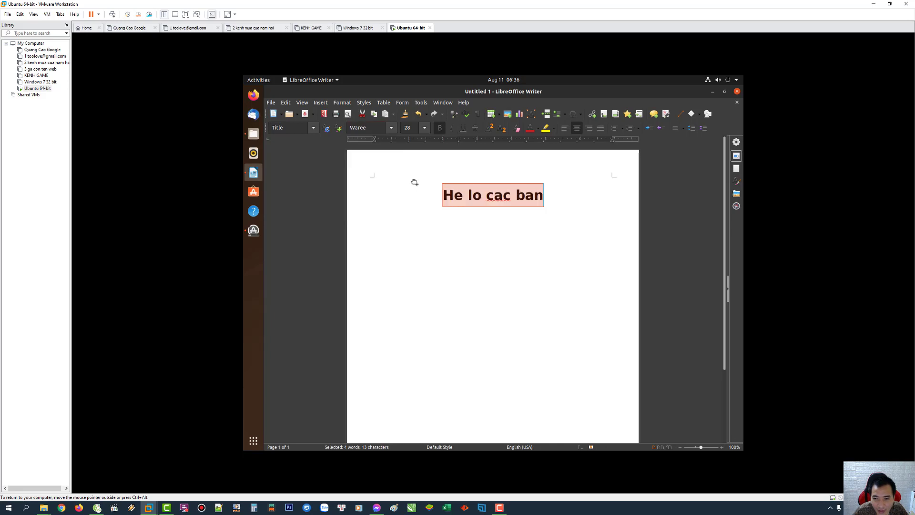
left_click(390, 128)
scroll(438, 213, "down", 10)
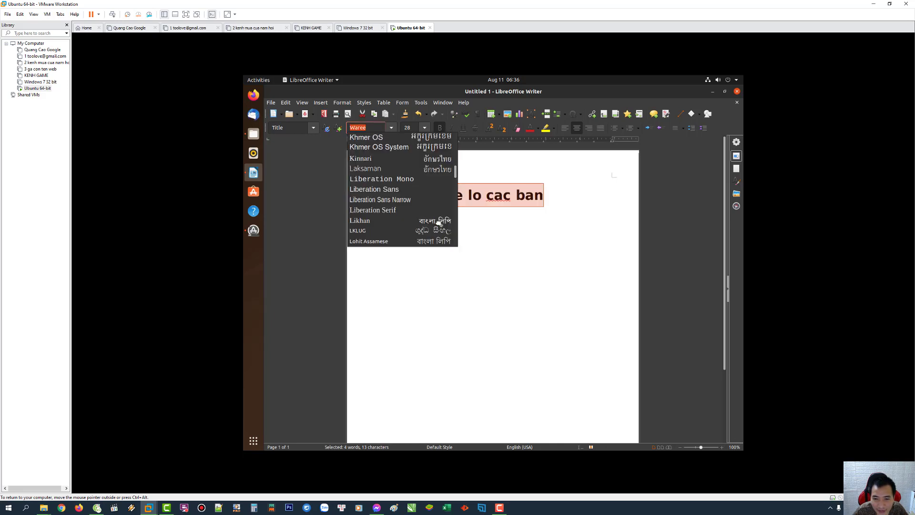
scroll(439, 213, "down", 15)
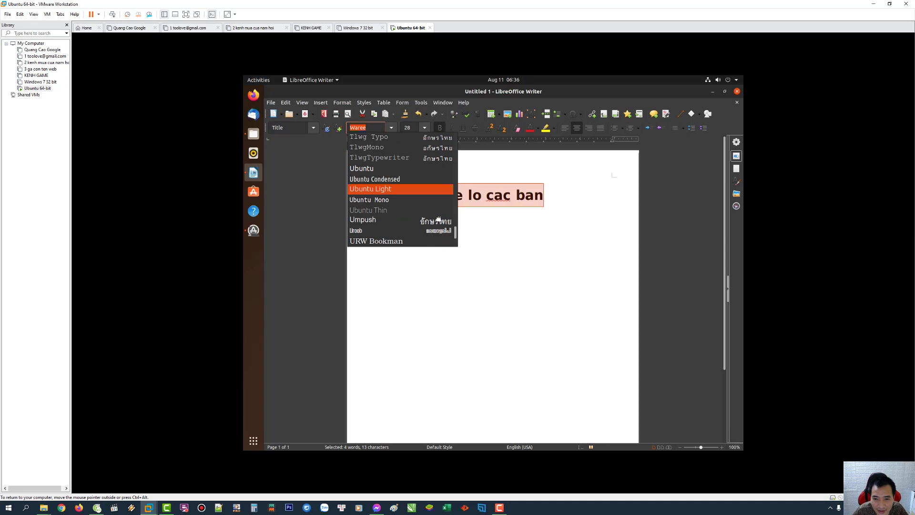
scroll(439, 220, "down", 3)
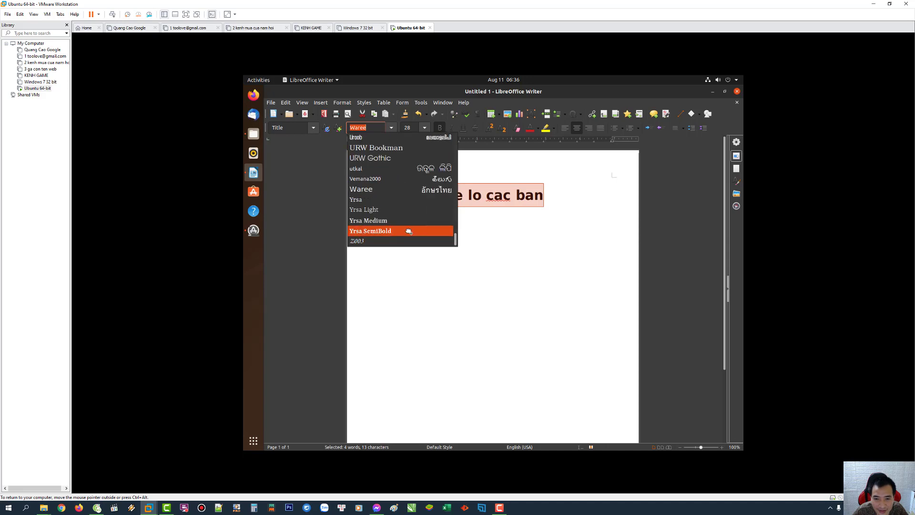
left_click(392, 231)
Reselect the whole title line, then bring up the applications overview.
left_click(497, 226)
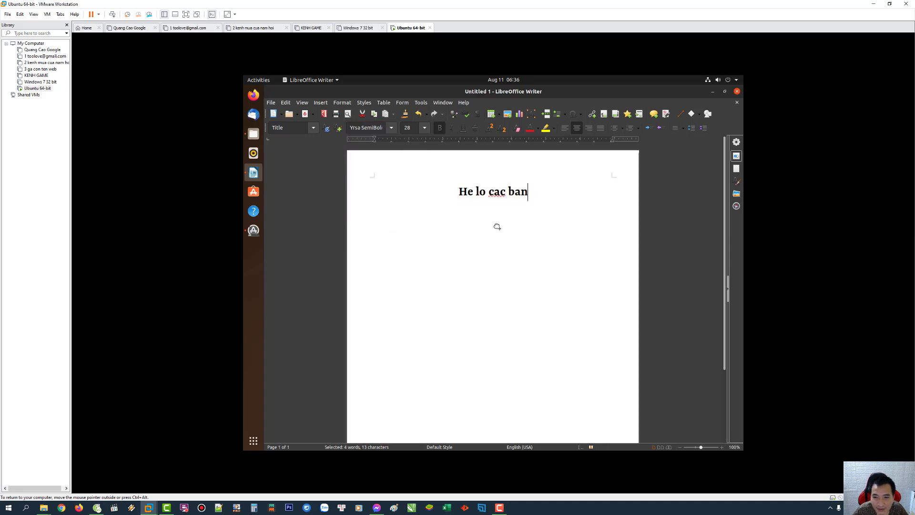
triple_click(519, 192)
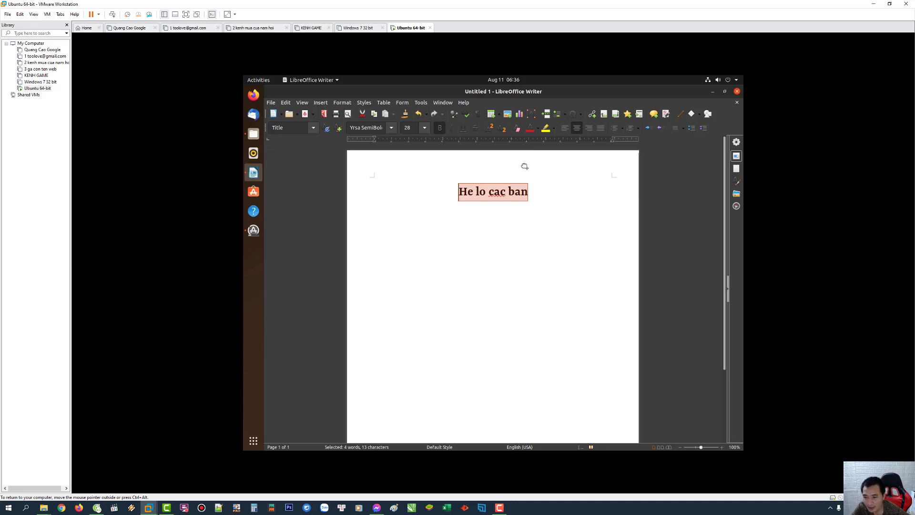
scroll(590, 311, "down", 5)
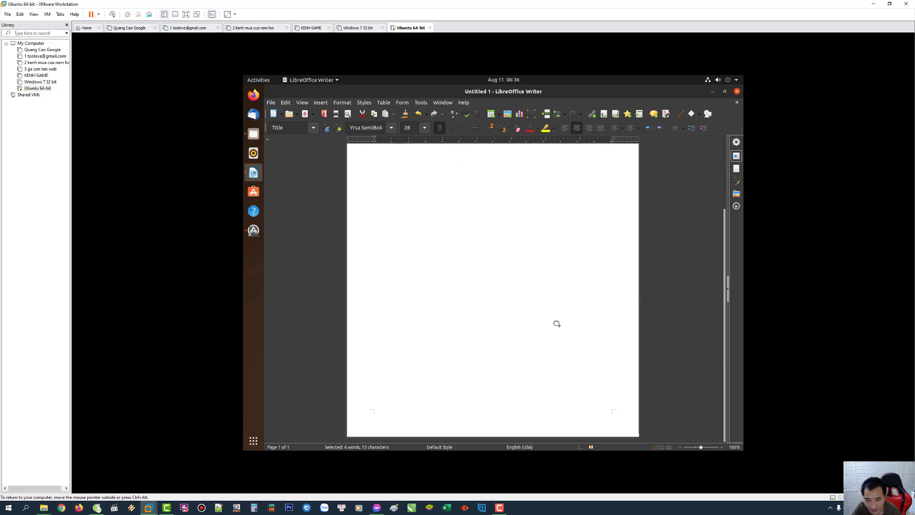
scroll(550, 319, "up", 5)
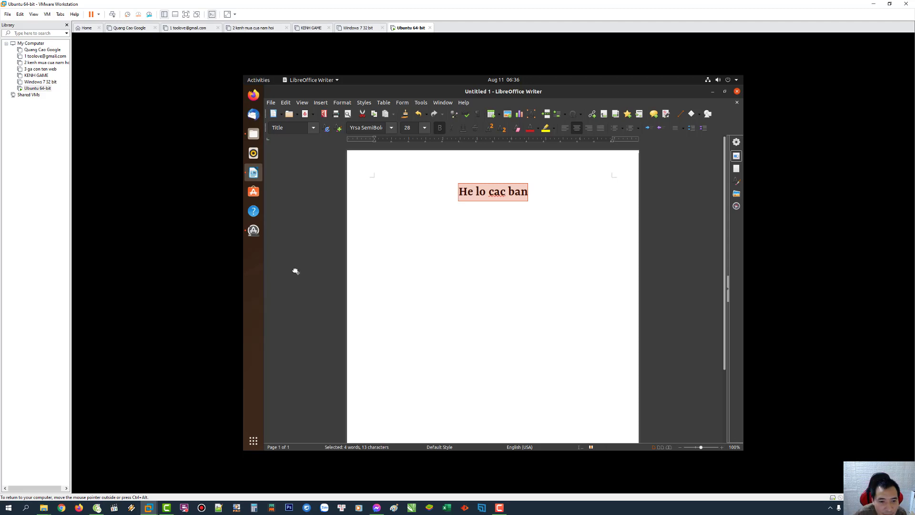
left_click(253, 440)
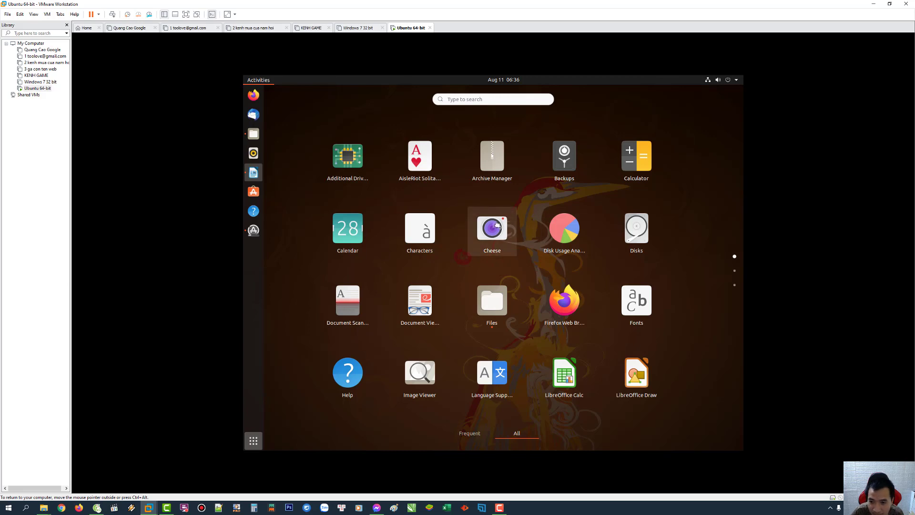
Launch AisleRiot Solitaire and move the ace of hearts, queen of diamonds and 9 of spades.
left_click(430, 161)
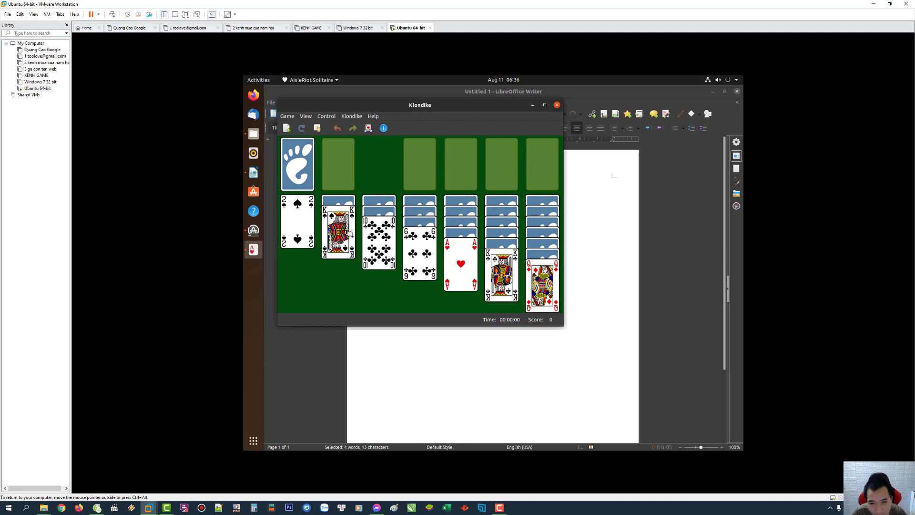
left_click_drag(454, 259, 288, 225)
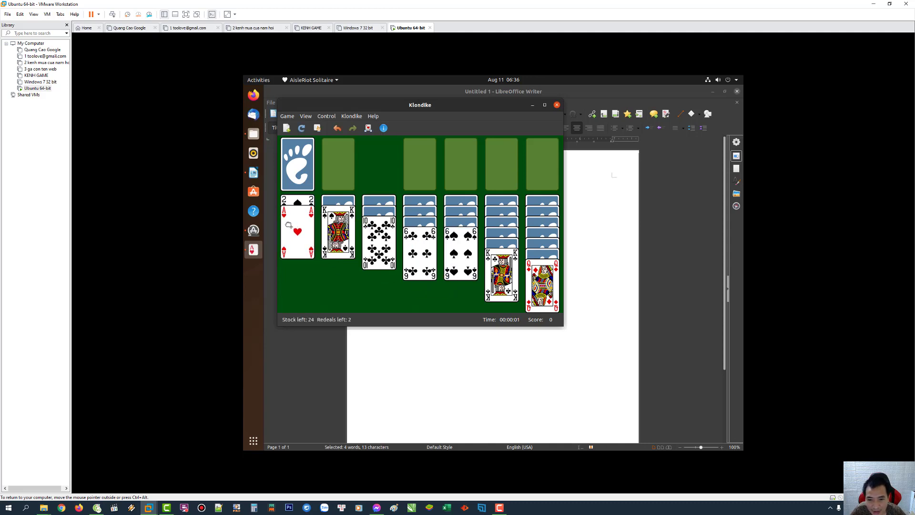
left_click_drag(547, 276, 391, 248)
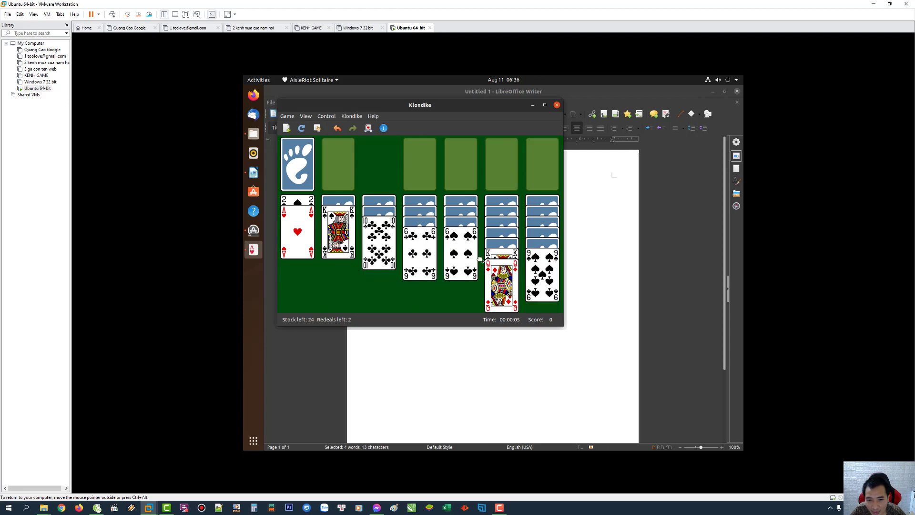
left_click_drag(546, 272, 384, 248)
mouse_move(534, 275)
left_mouse_down()
mouse_move(370, 243)
mouse_move(458, 257)
mouse_move(541, 285)
mouse_move(541, 275)
left_mouse_up()
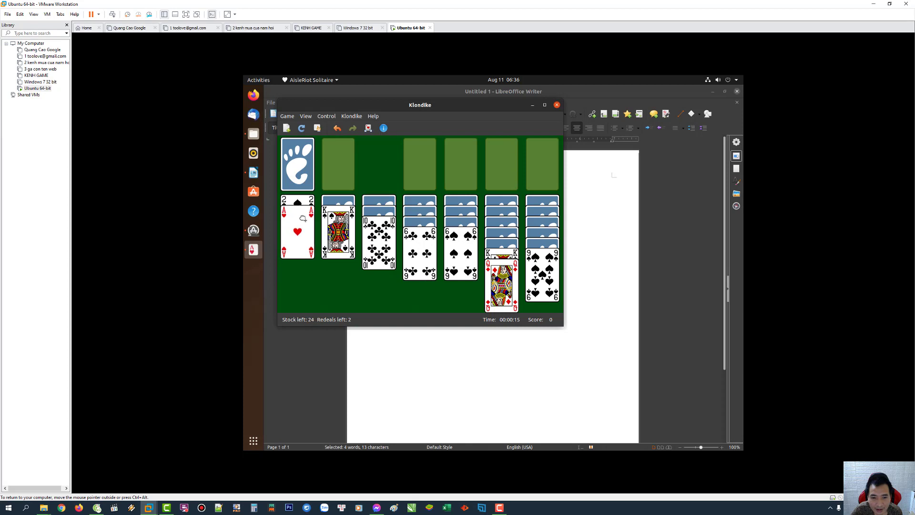
left_click_drag(502, 282, 361, 254)
left_click_drag(537, 273, 376, 250)
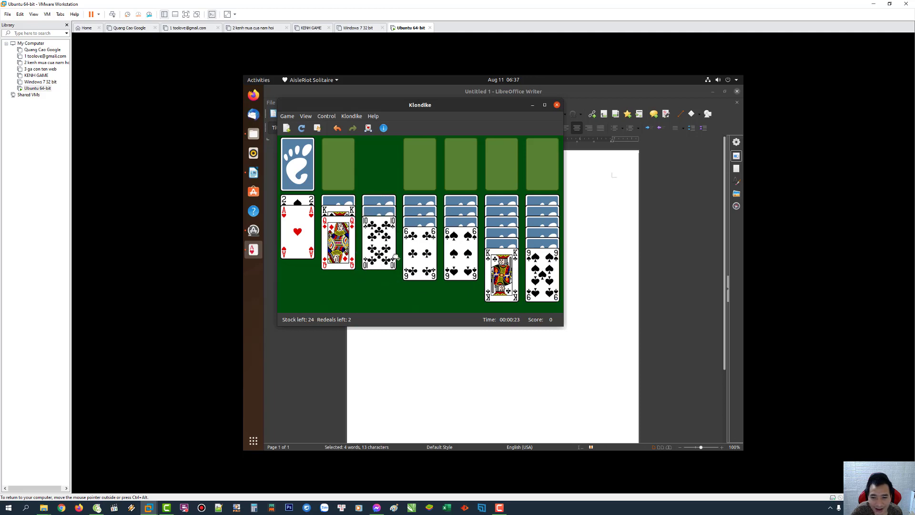
Deal four cards from the stock, try one more move, and close the game.
left_click(300, 172)
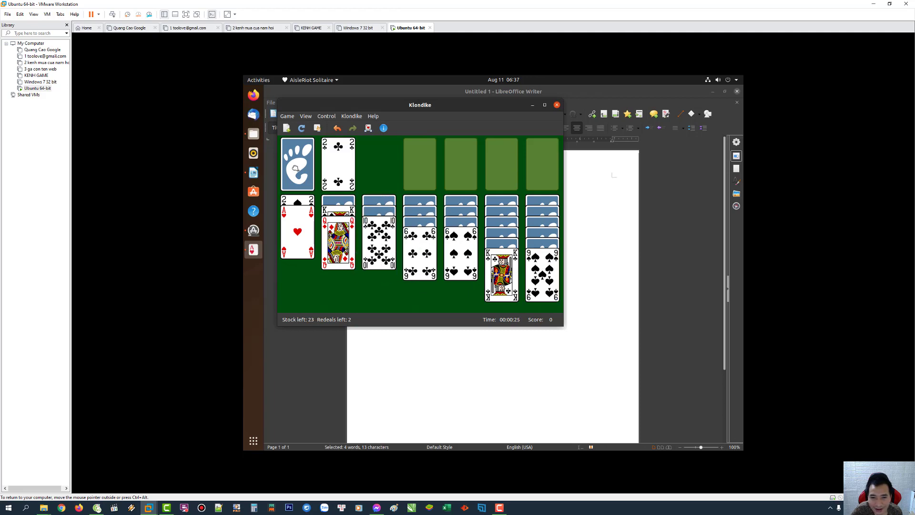
left_click(308, 170)
left_click(308, 170)
left_click(309, 170)
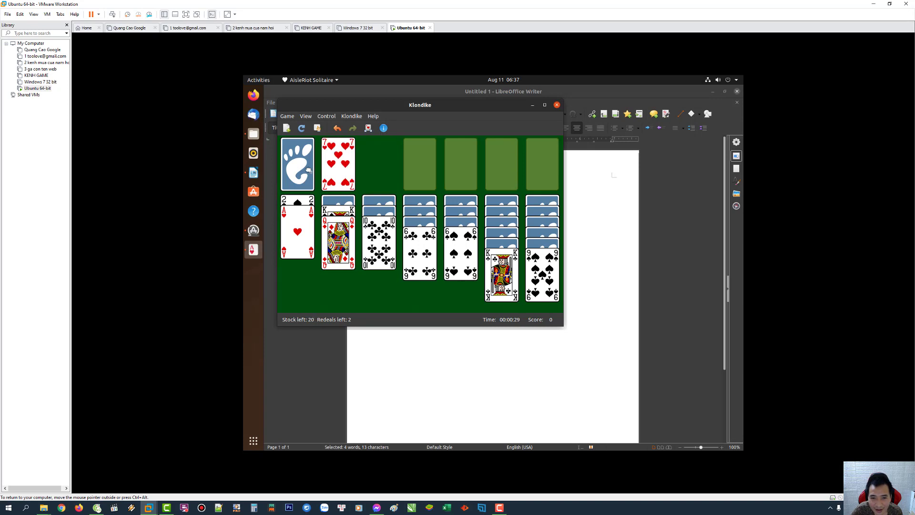
left_click_drag(346, 179, 356, 214)
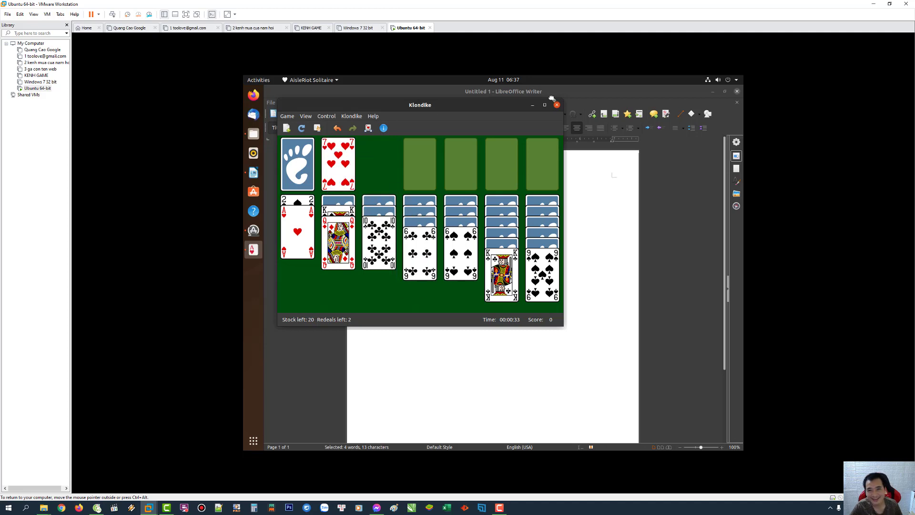
left_click(557, 104)
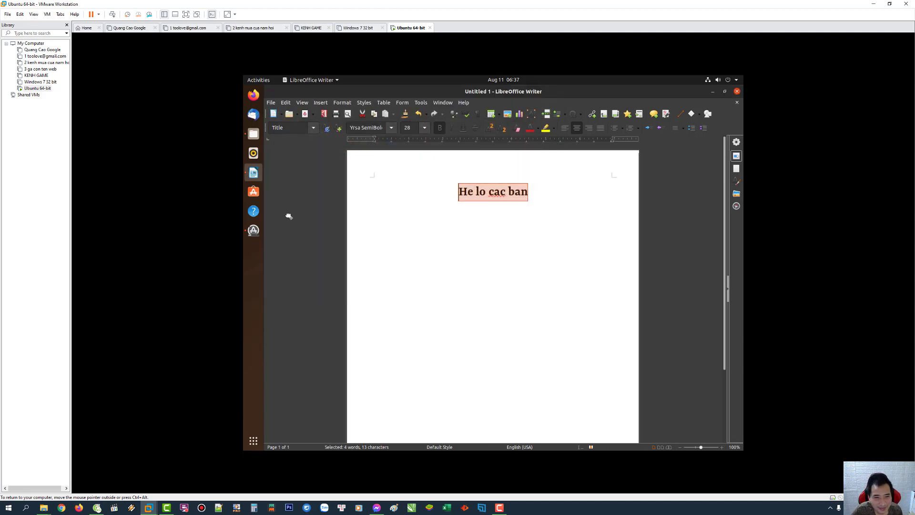
Launch Ubuntu Software and close the Writer document without saving.
left_click(253, 192)
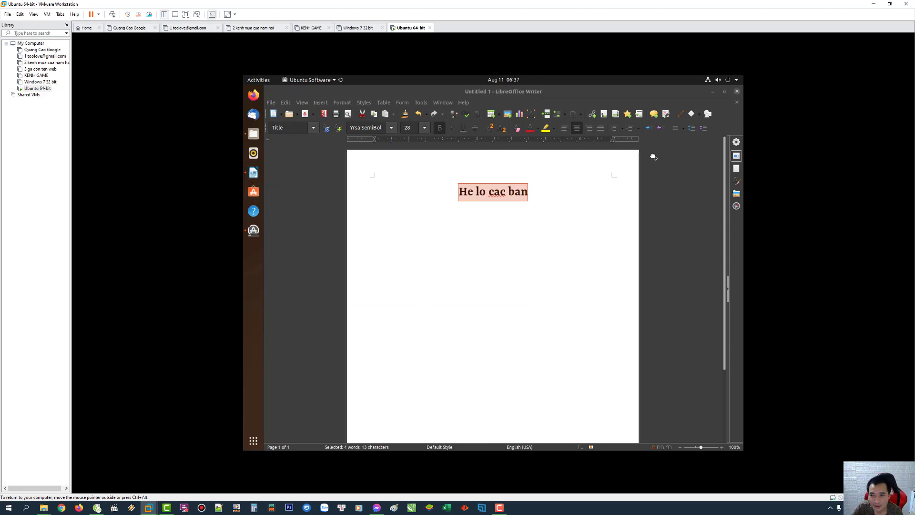
left_click(737, 91)
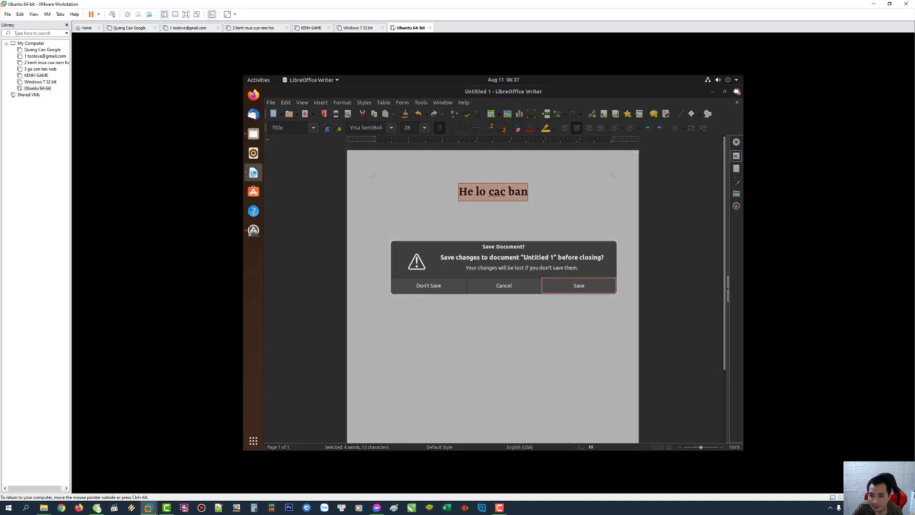
left_click(429, 285)
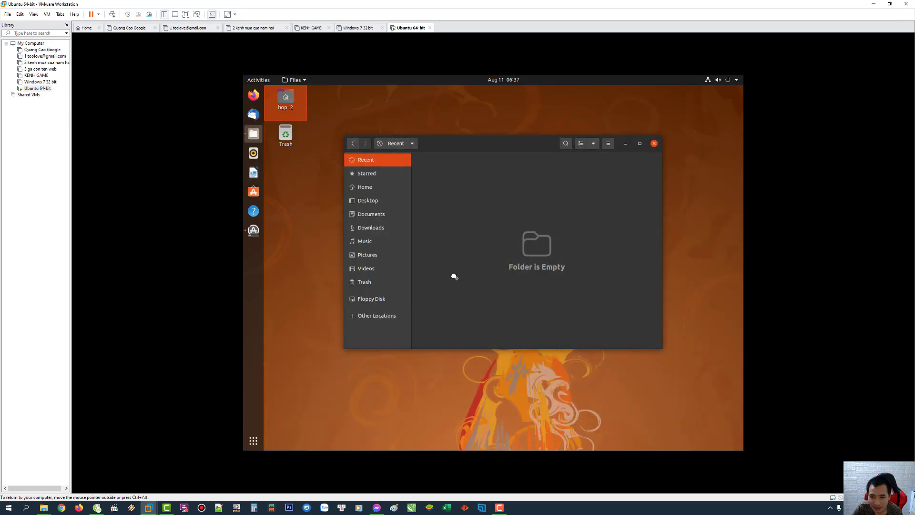
Close the Files window and bring up the desktop context menu.
left_click(654, 143)
right_click(423, 149)
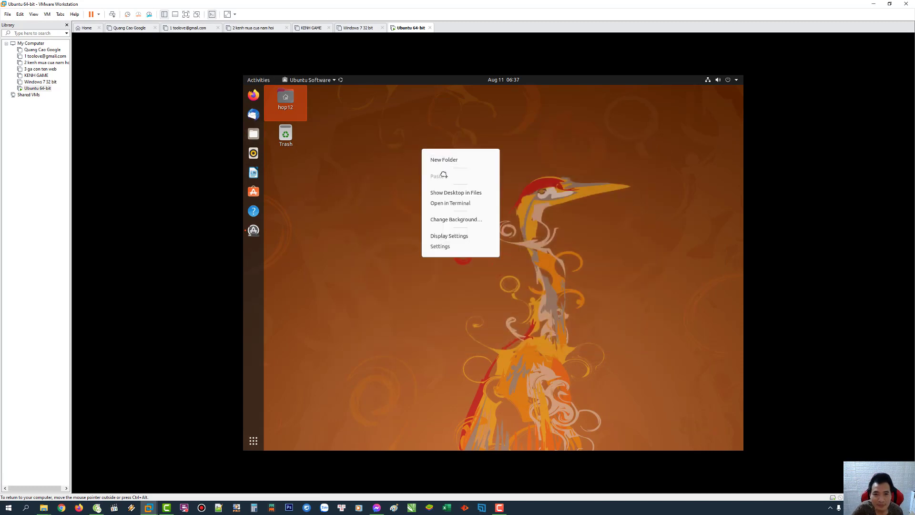
left_click(368, 181)
right_click(295, 164)
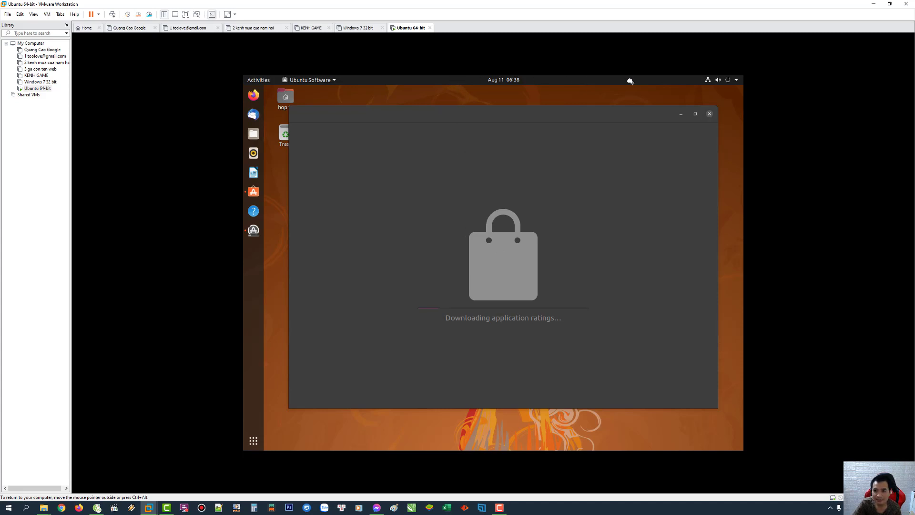
left_click(737, 81)
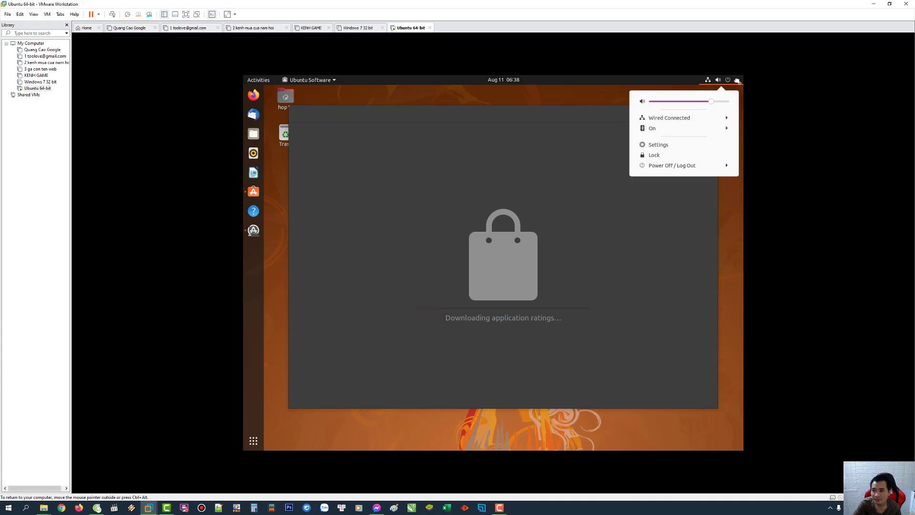
left_click(554, 87)
right_click(528, 95)
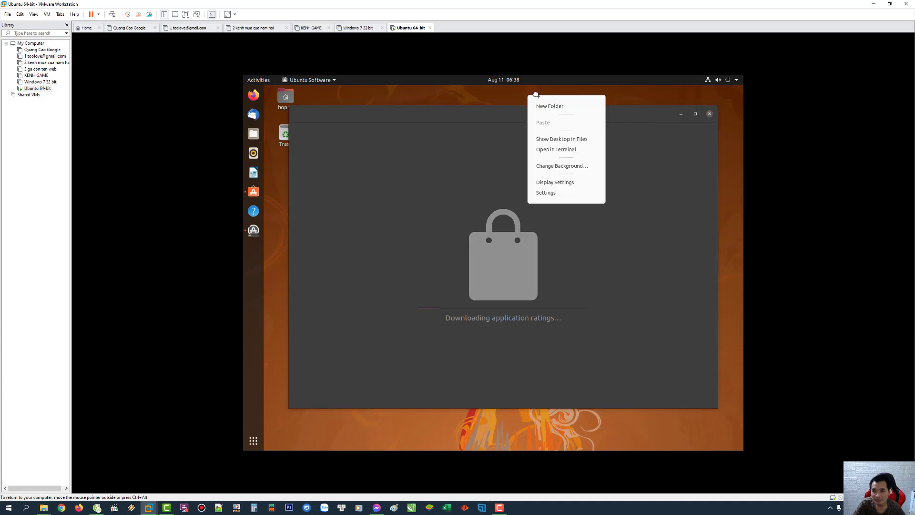
left_click(579, 149)
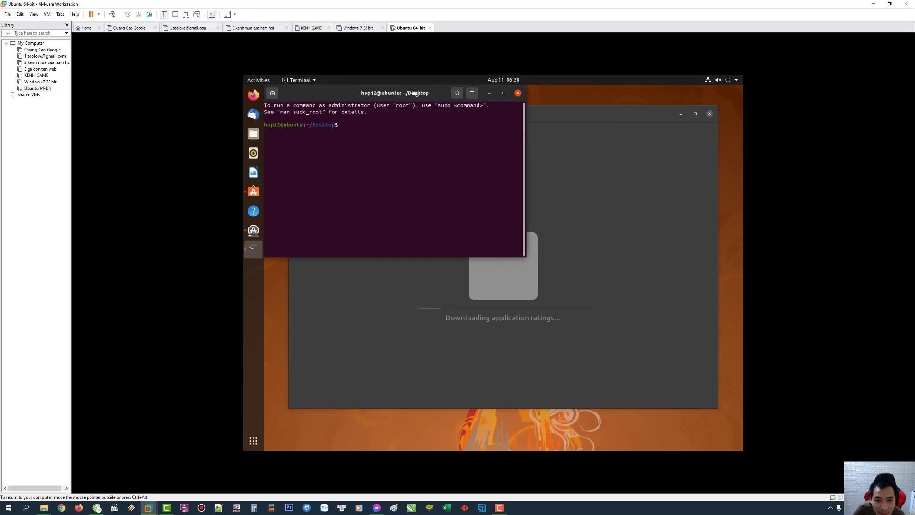
left_click_drag(317, 90, 397, 201)
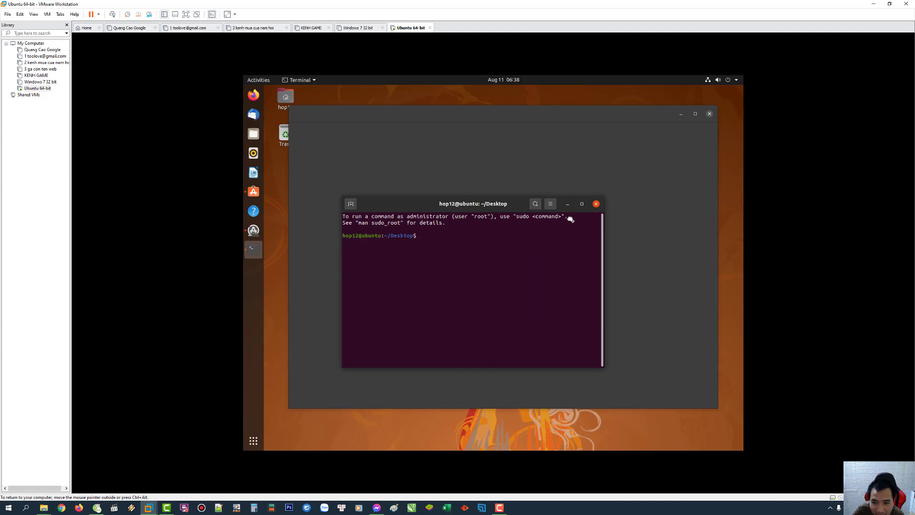
left_click(597, 204)
right_click(369, 94)
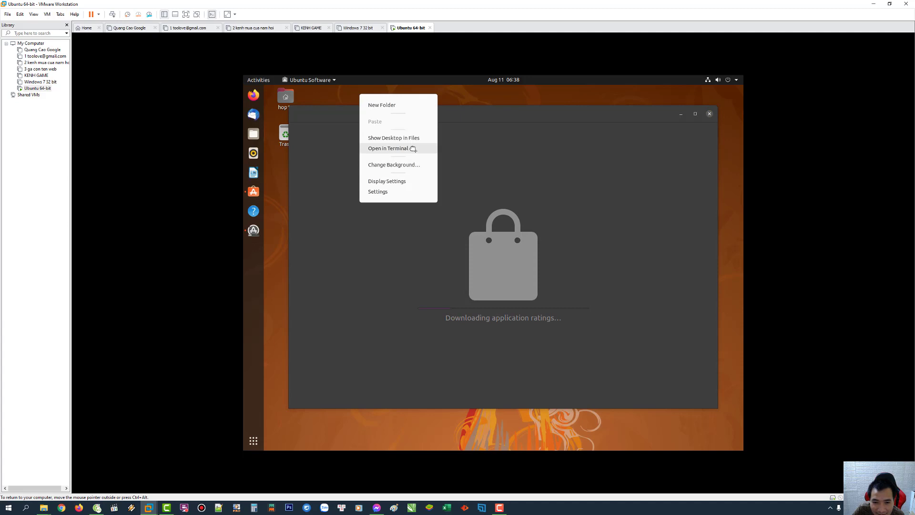
In Settings > Applications, view Sudoku's permissions, maximizing and restoring the window.
left_click(389, 185)
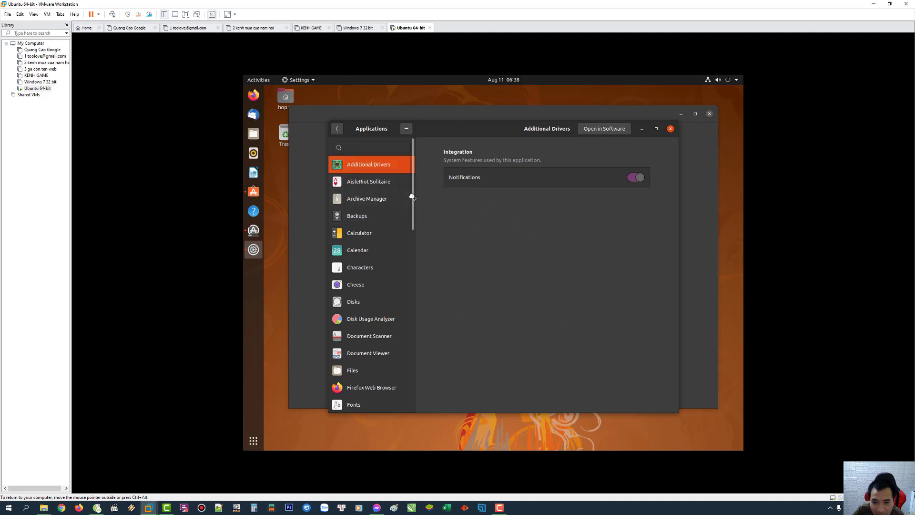
left_click_drag(414, 204, 421, 392)
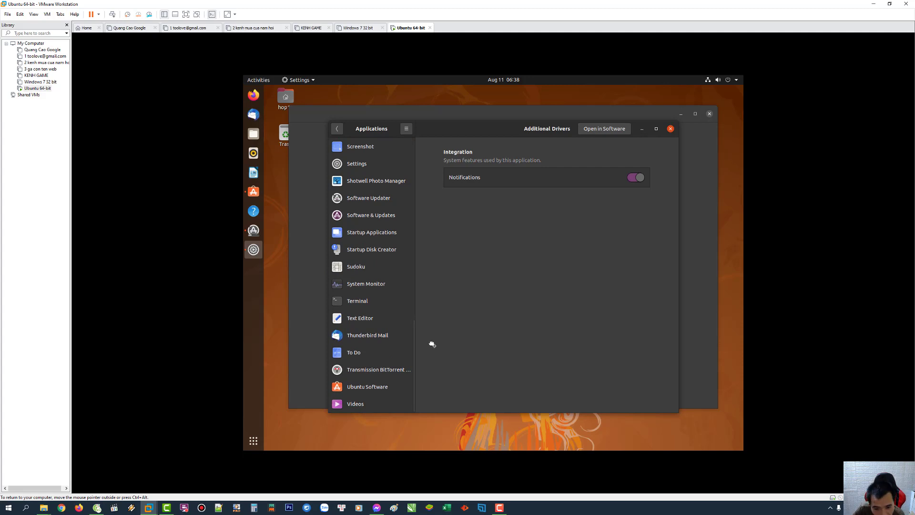
left_click(357, 270)
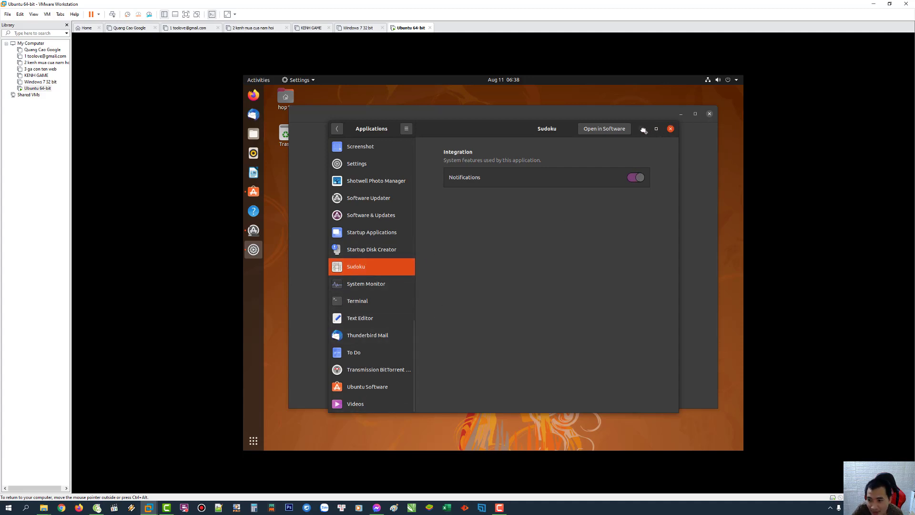
double_click(551, 129)
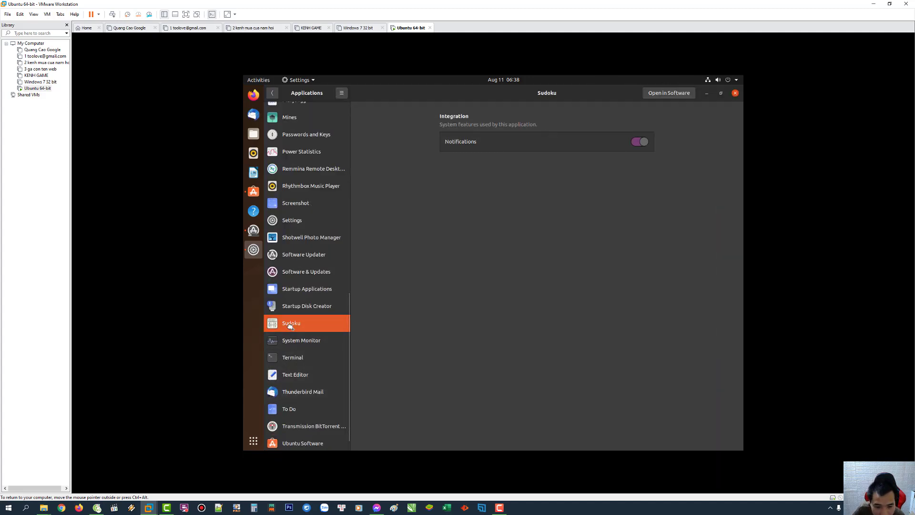
double_click(604, 87)
Open Sudoku in Ubuntu Software from its Settings page.
left_click(431, 116)
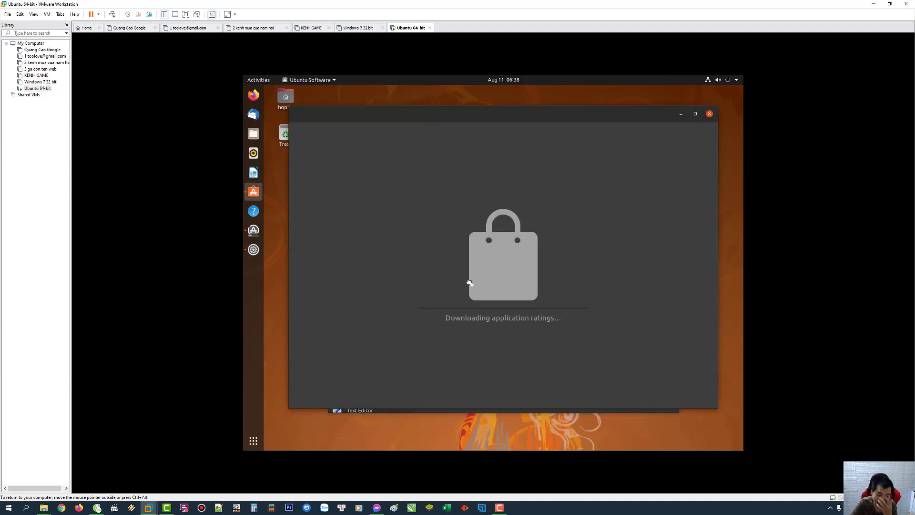
left_click(251, 248)
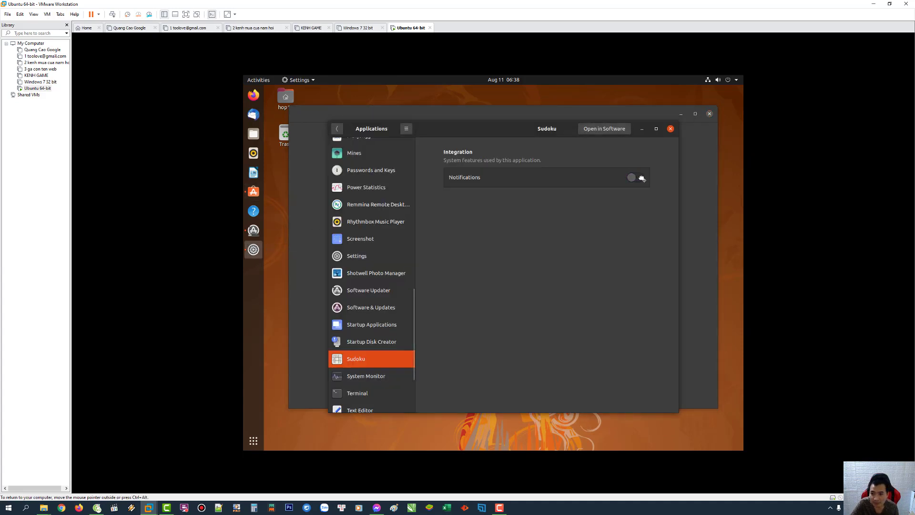
left_click(599, 129)
left_click(609, 128)
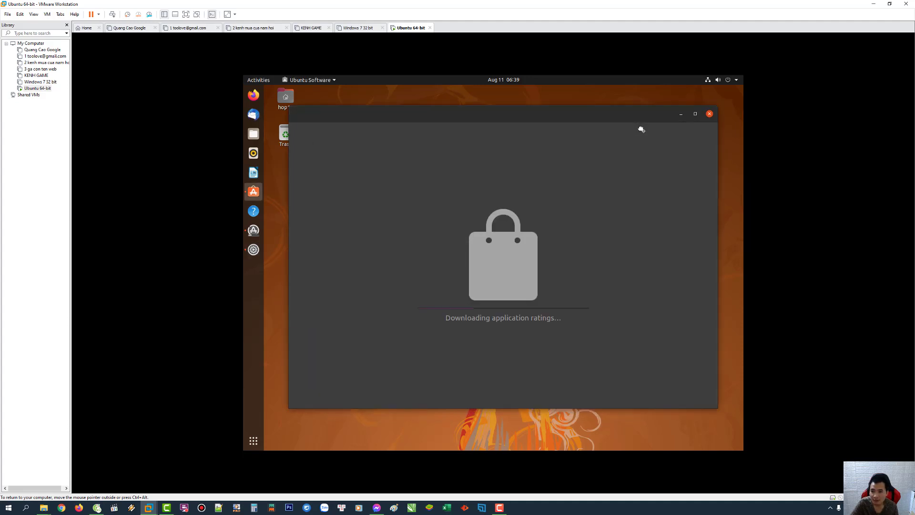
Dismiss the desktop context menu and show the full application grid.
right_click(424, 98)
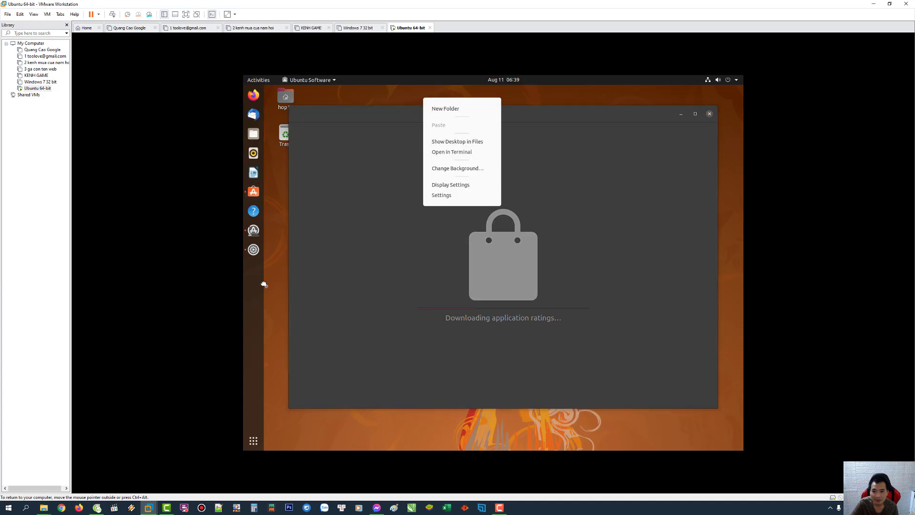
left_click(280, 263)
right_click(271, 257)
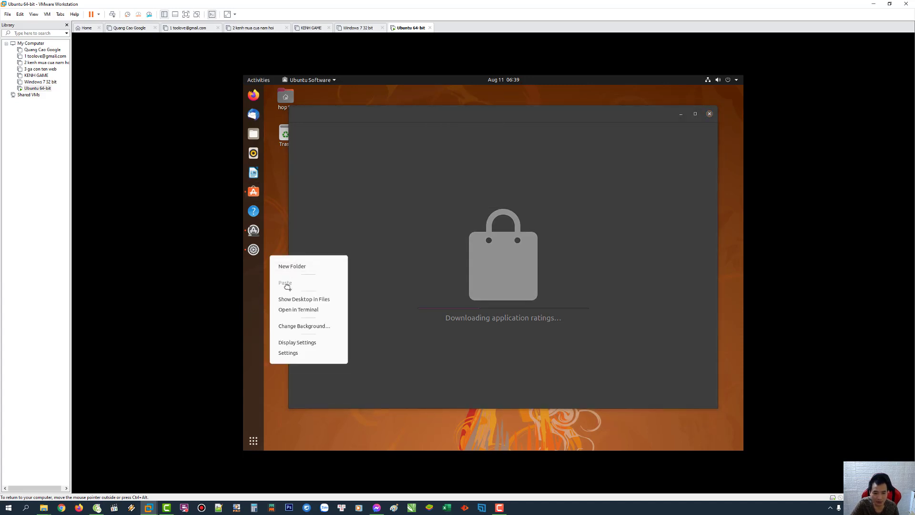
left_click(268, 226)
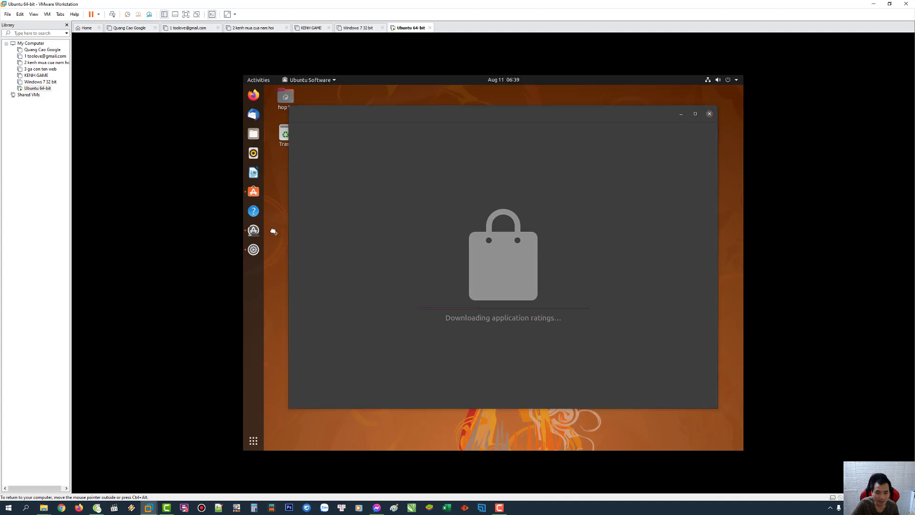
right_click(265, 233)
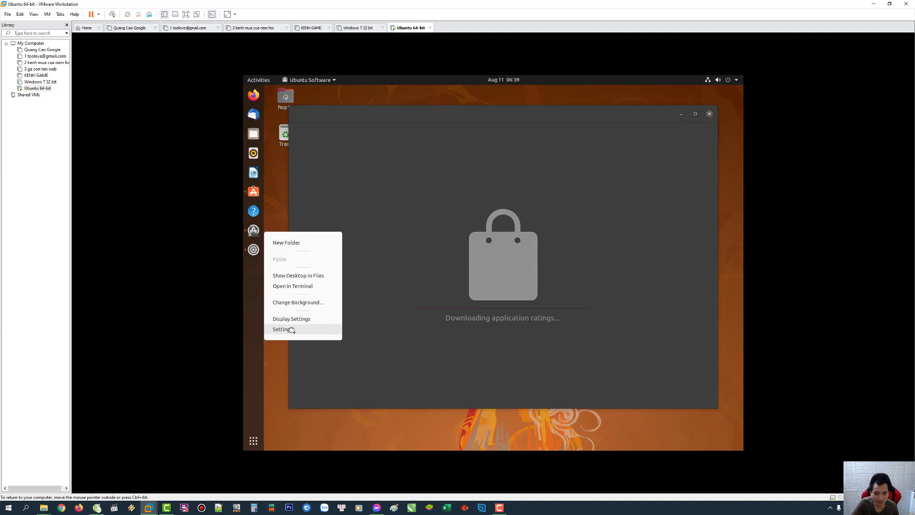
left_click(277, 389)
left_click(253, 440)
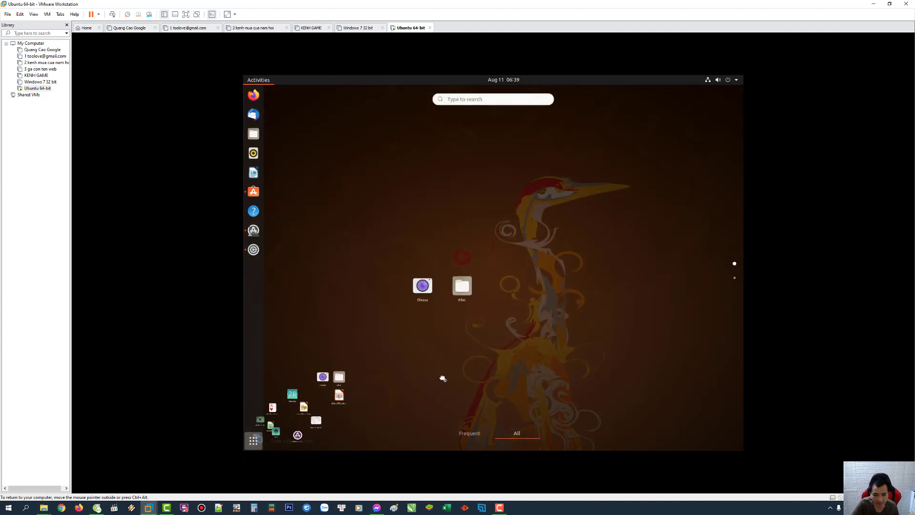
scroll(556, 321, "down", 1)
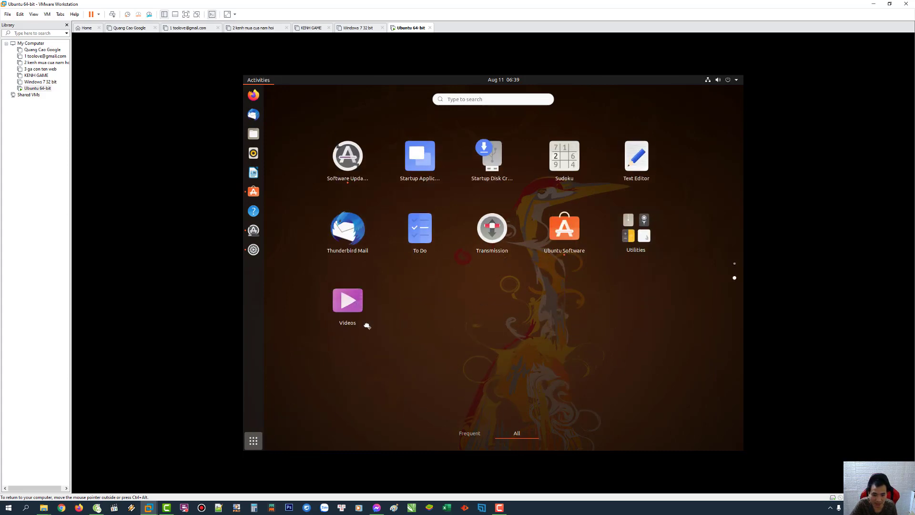
Open and close Videos, then return to all applications and launch Additional Drivers.
left_click(349, 299)
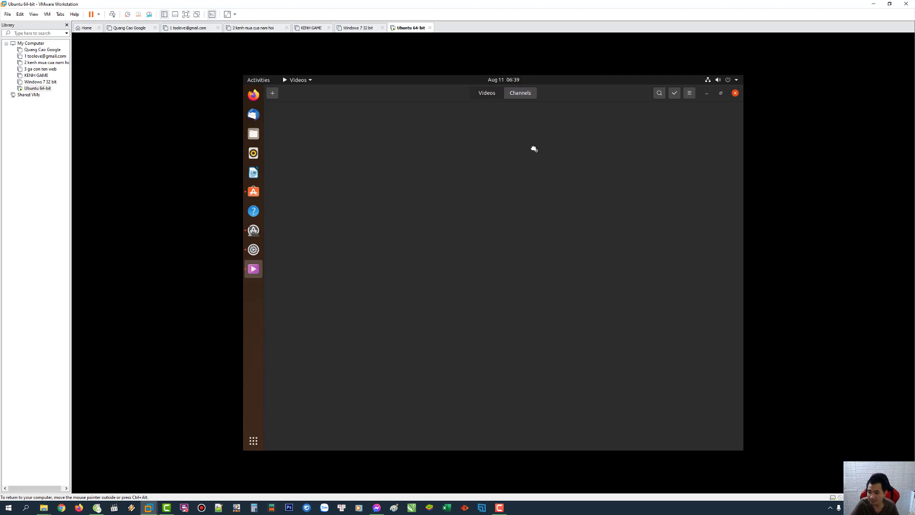
left_click(736, 93)
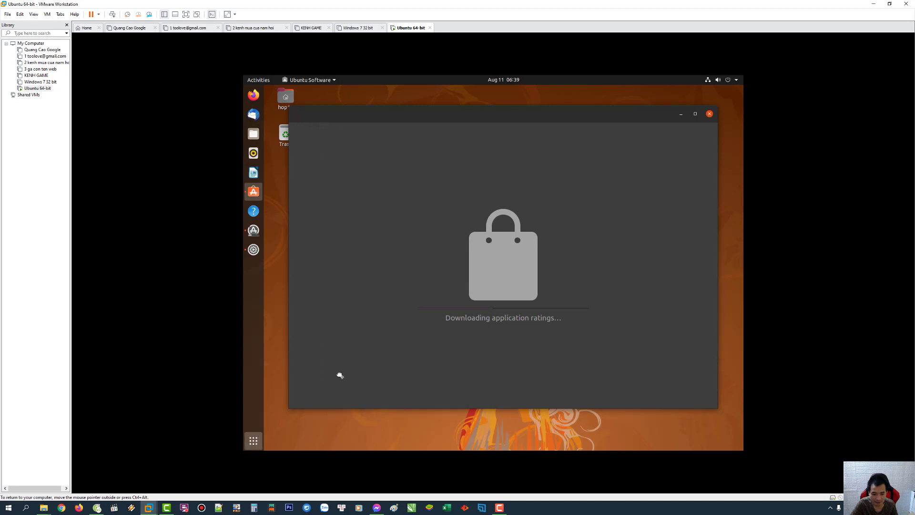
key("super+a")
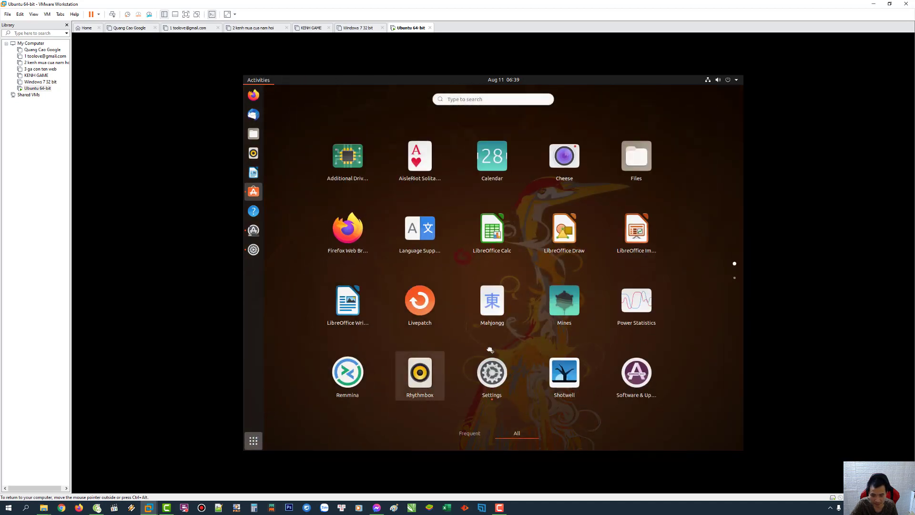
scroll(672, 317, "down", 1)
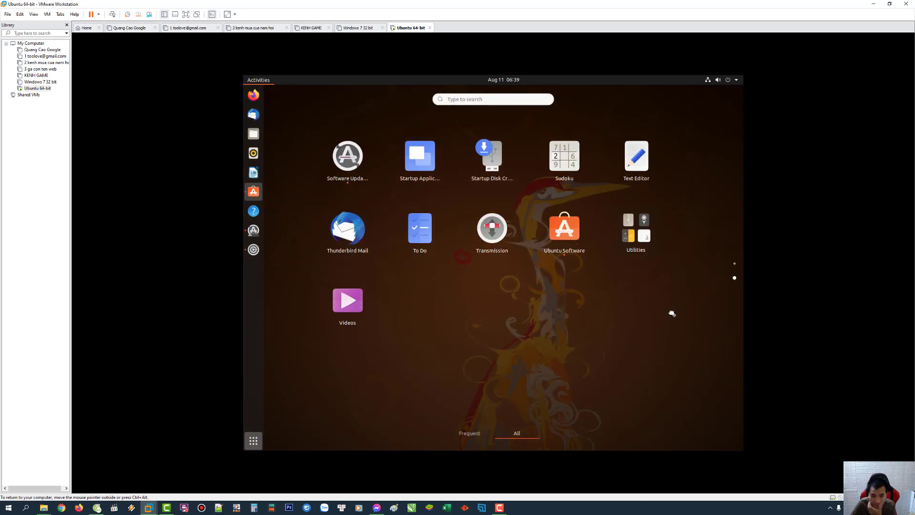
scroll(673, 314, "up", 1)
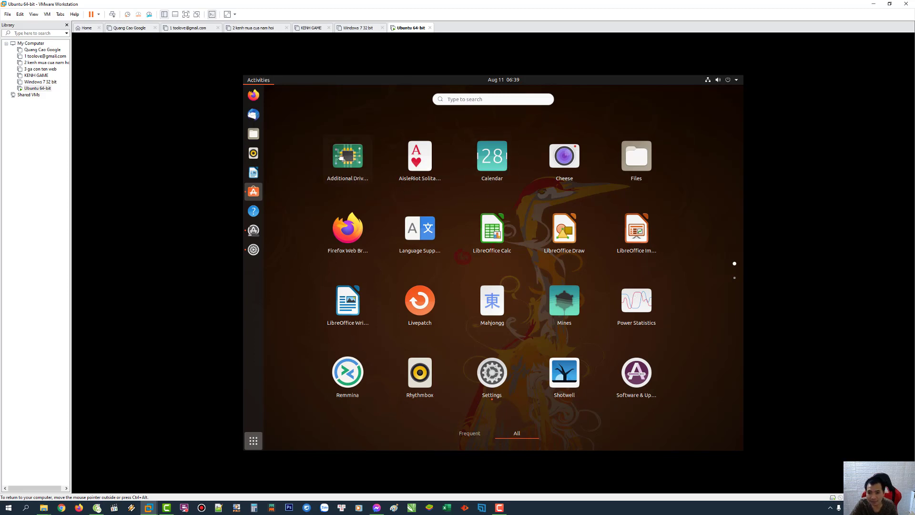
left_click(344, 160)
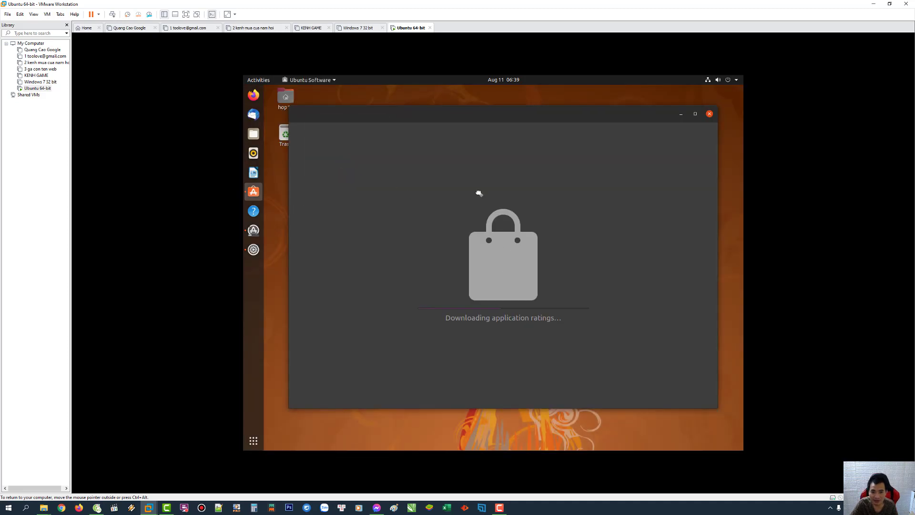
Move the Software & Updates dialog left and view its Ubuntu Software, Other Software and Updates pages.
right_click(439, 100)
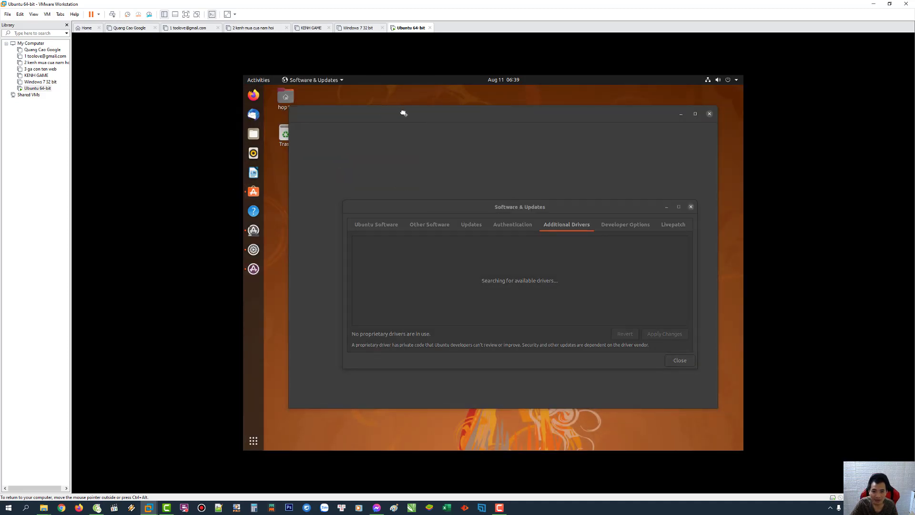
left_click(469, 209)
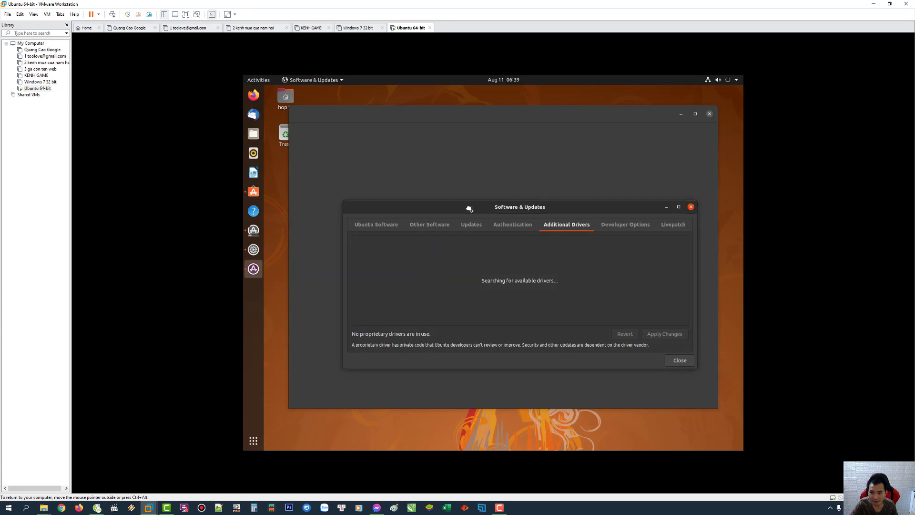
left_click_drag(488, 206, 460, 201)
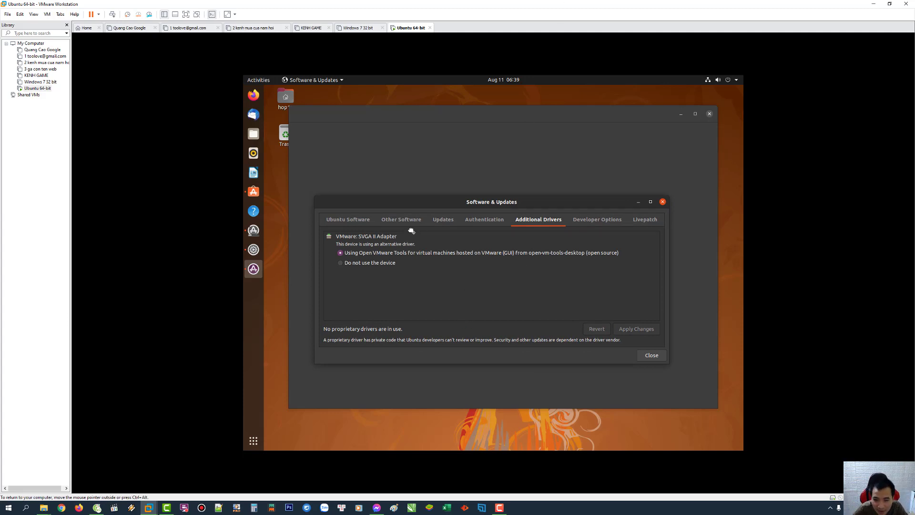
left_click(363, 222)
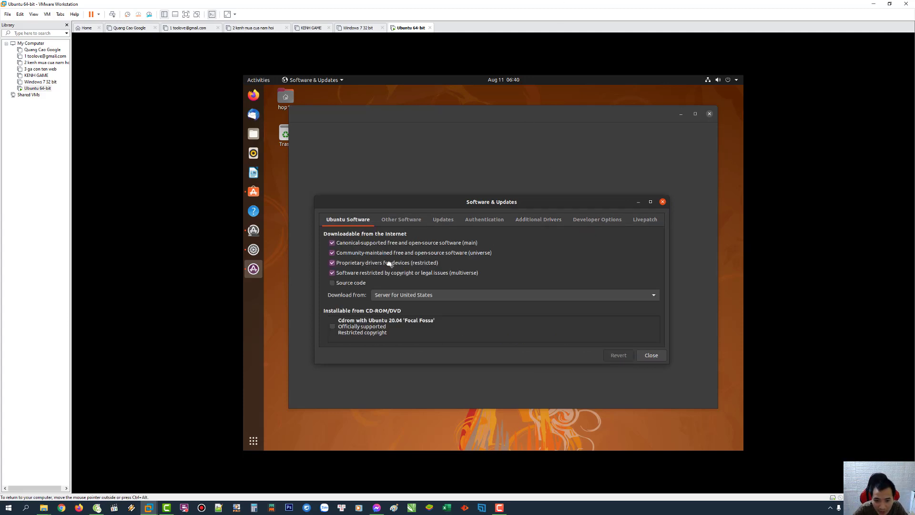
left_click(402, 221)
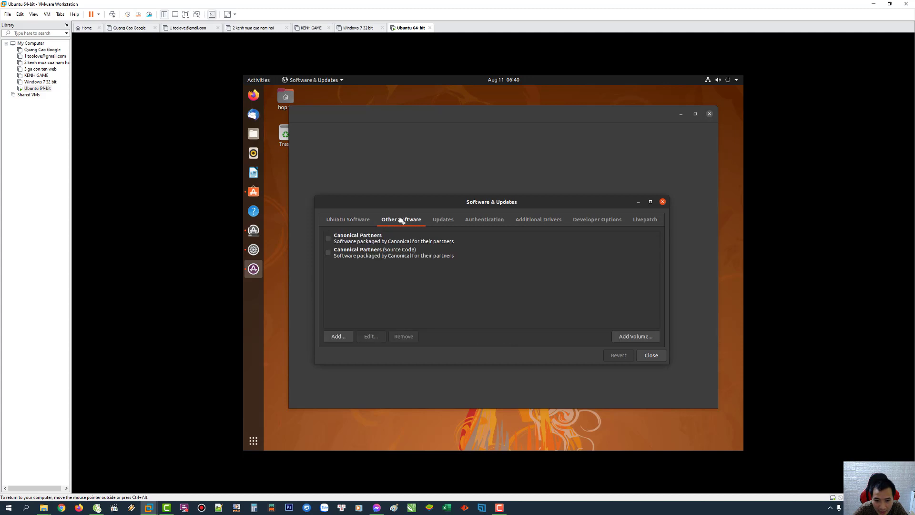
left_click(449, 221)
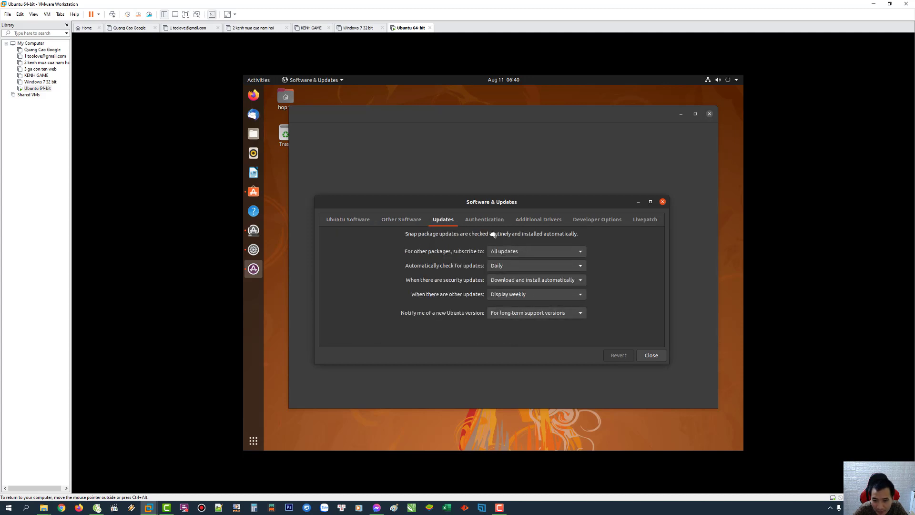
Keep the update subscription on All updates and review the trusted signing keys.
left_click(515, 251)
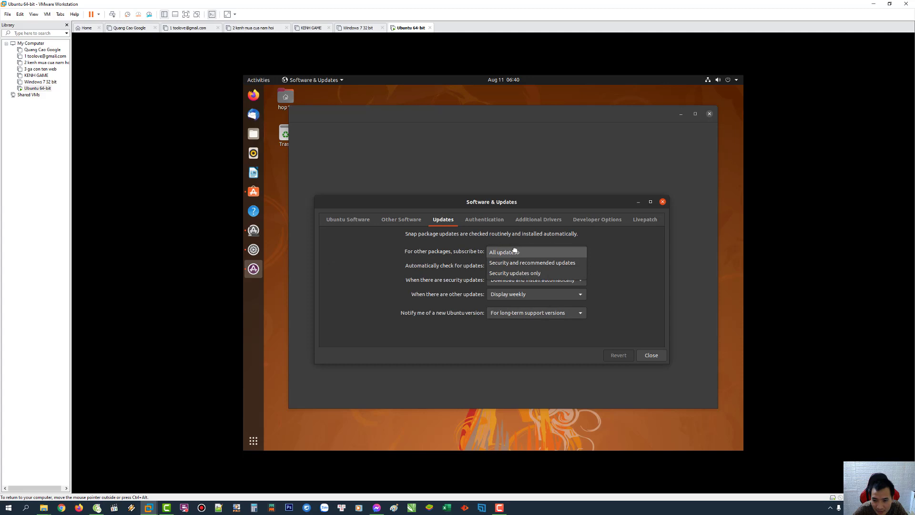
left_click(515, 252)
left_click(482, 221)
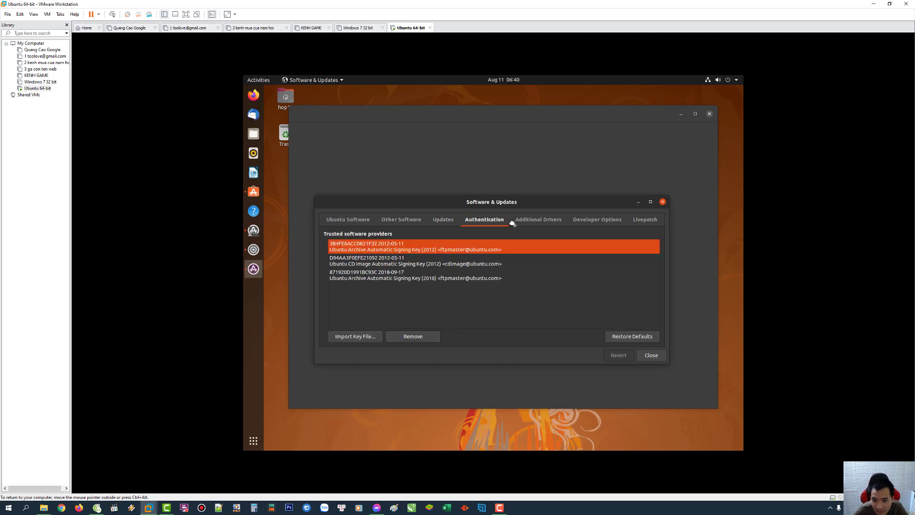
left_click(375, 263)
left_click(387, 275)
View the Additional Drivers, Developer Options and Livepatch pages, then close Software & Updates.
left_click(539, 220)
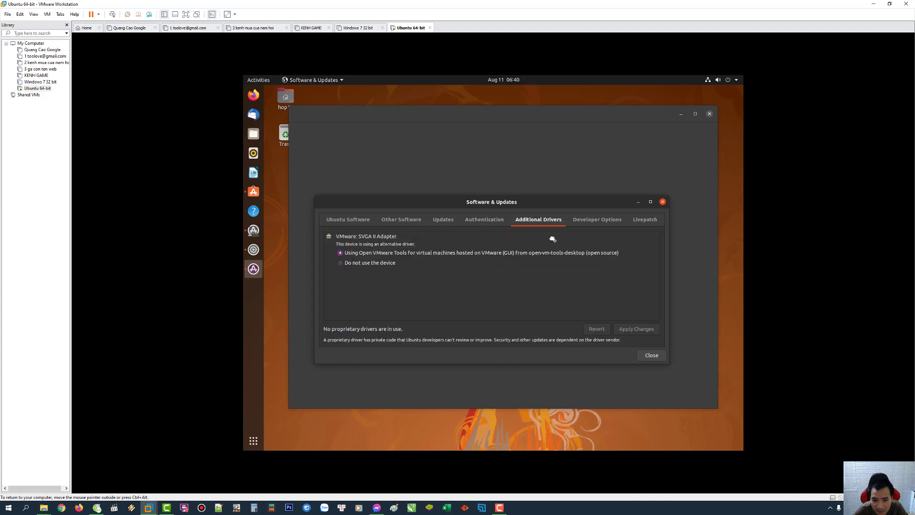
left_click(584, 220)
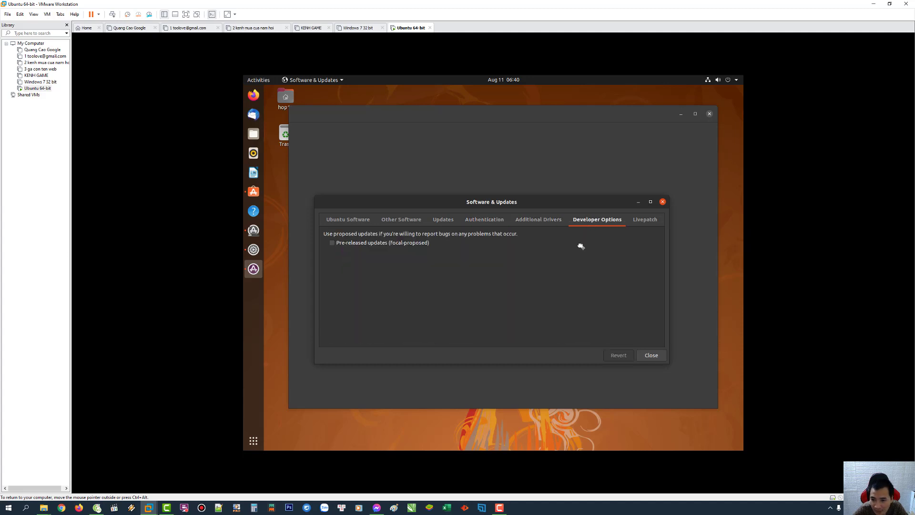
left_click(647, 223)
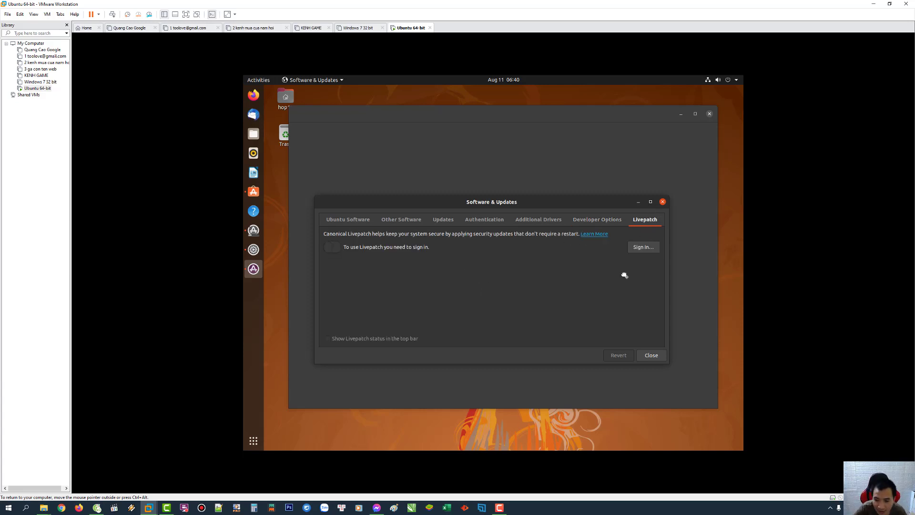
left_click(651, 355)
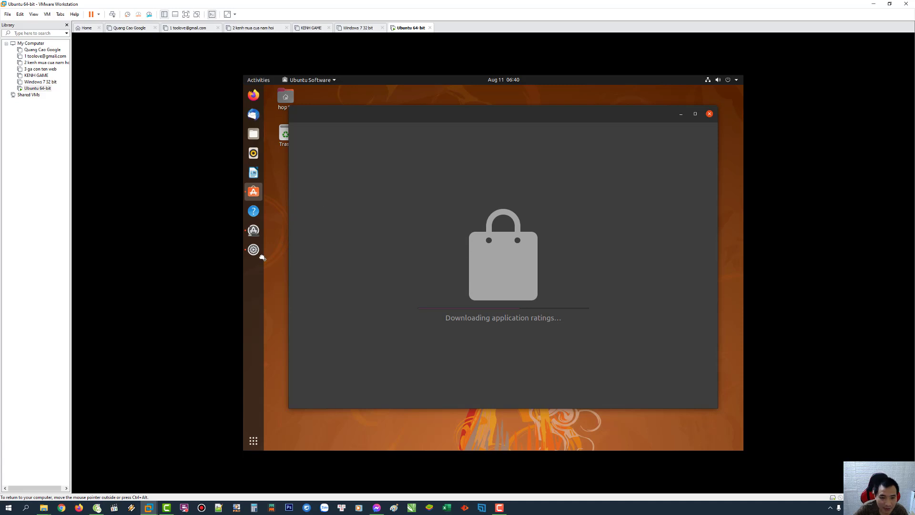
left_click(254, 250)
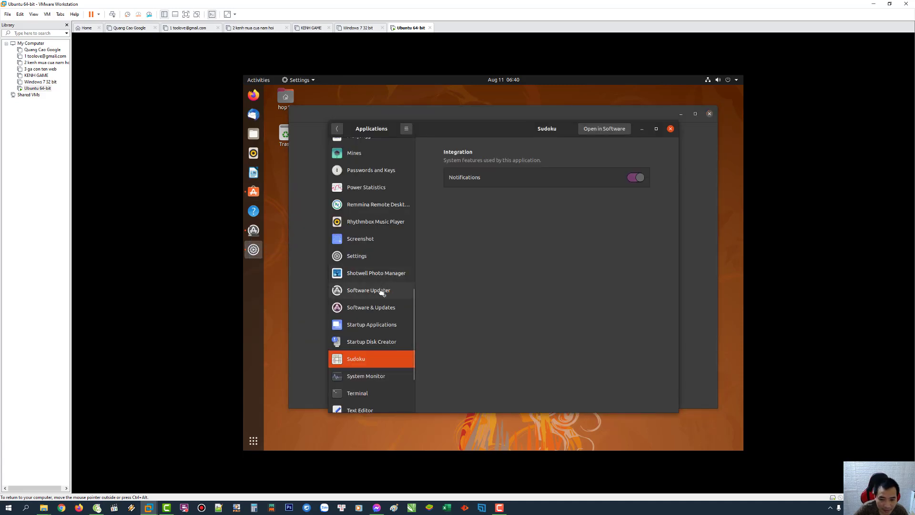
scroll(384, 293, "up", 5)
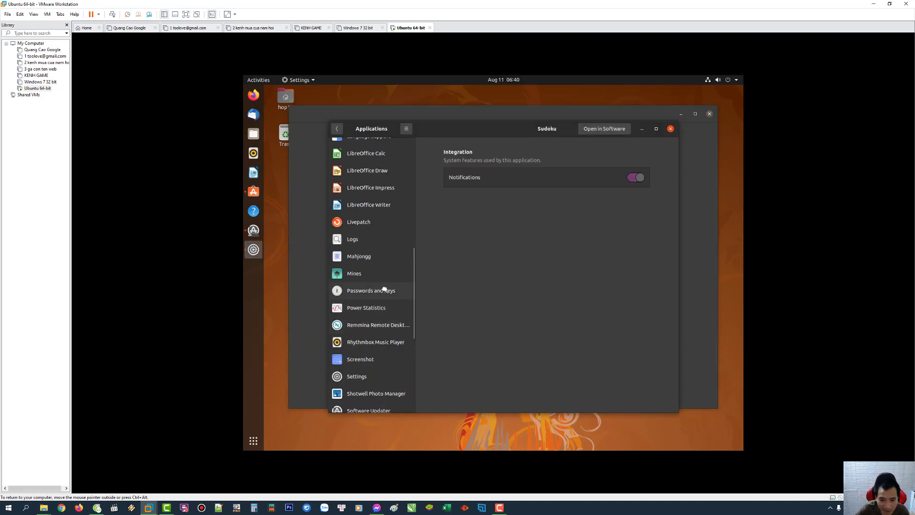
scroll(384, 286, "up", 3)
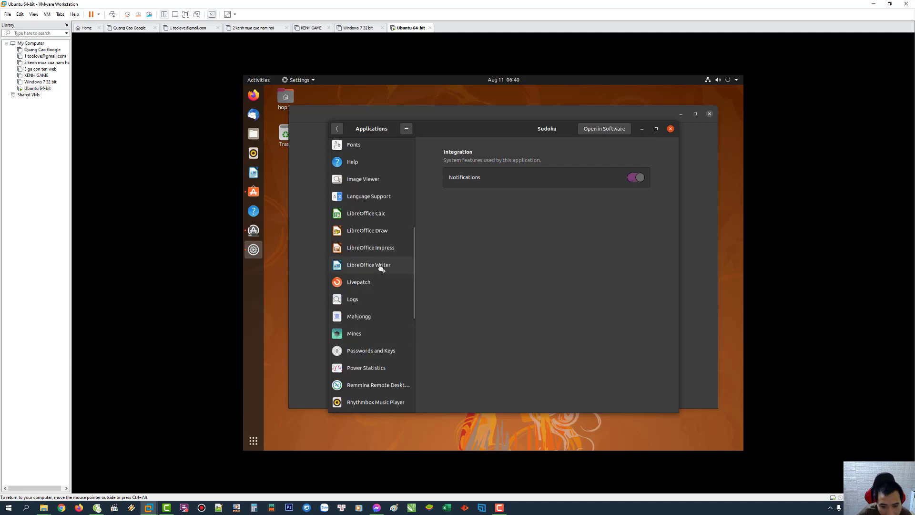
scroll(381, 267, "down", 5)
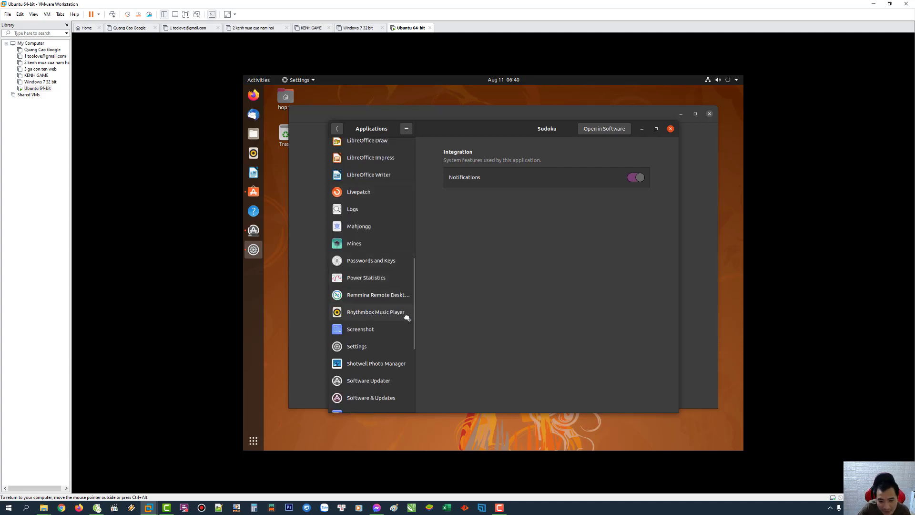
scroll(406, 318, "down", 2)
left_click(364, 318)
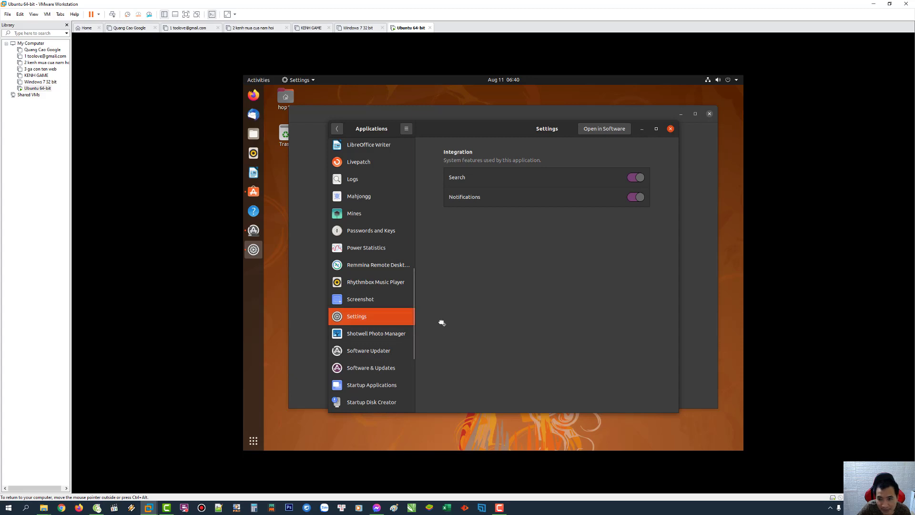
left_click(379, 336)
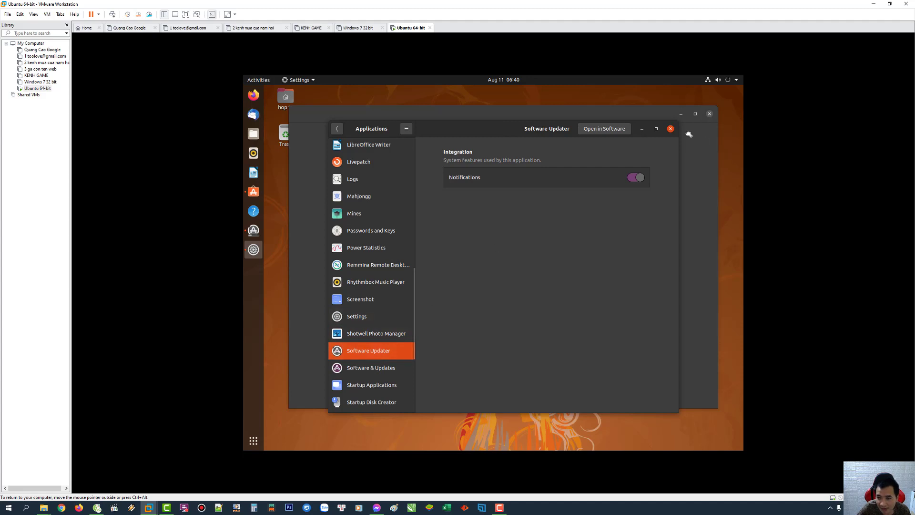
left_click(671, 128)
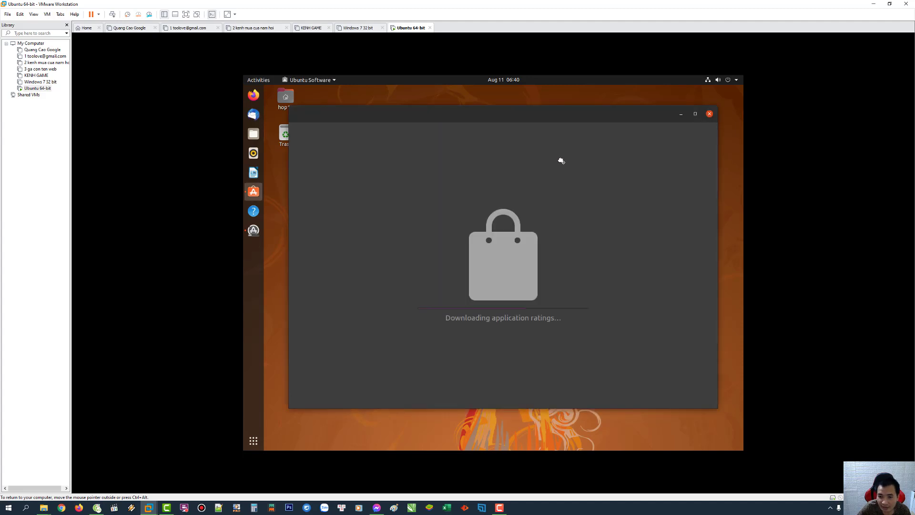
right_click(369, 91)
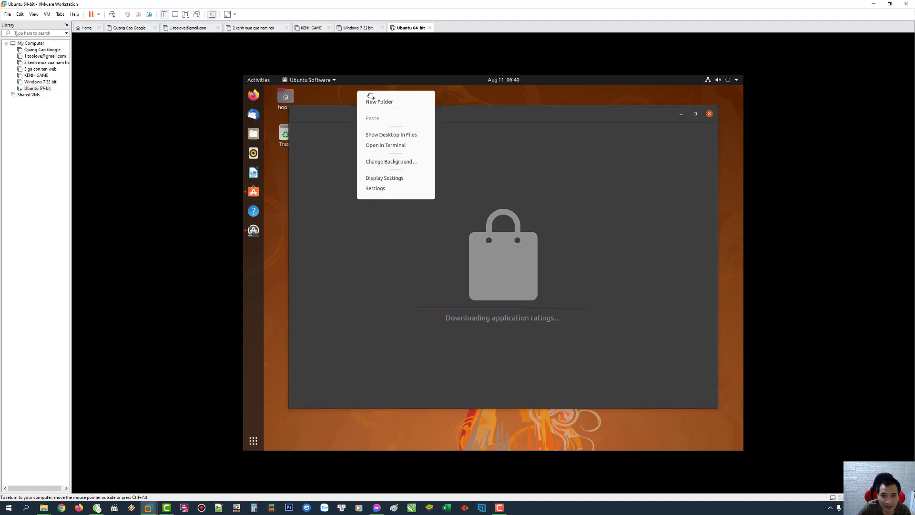
left_click(311, 114)
left_click_drag(393, 124, 334, 245)
right_click(279, 272)
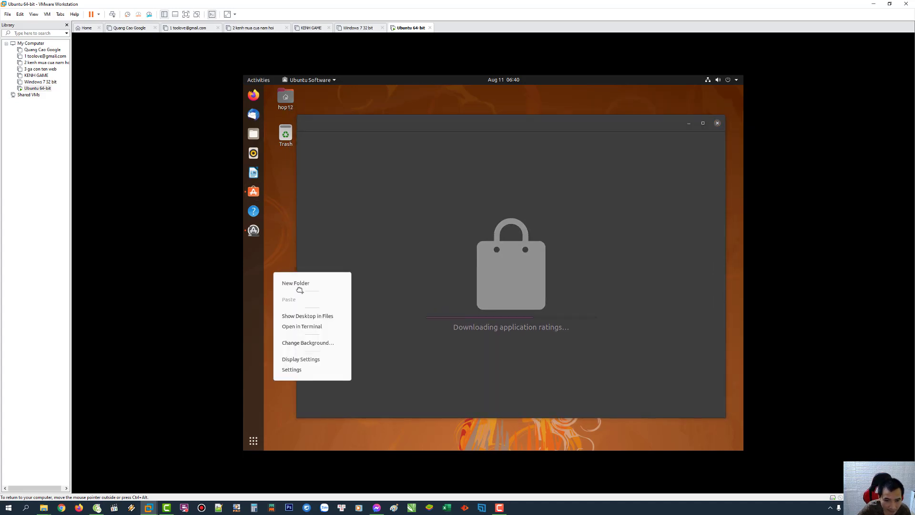
left_click(281, 241)
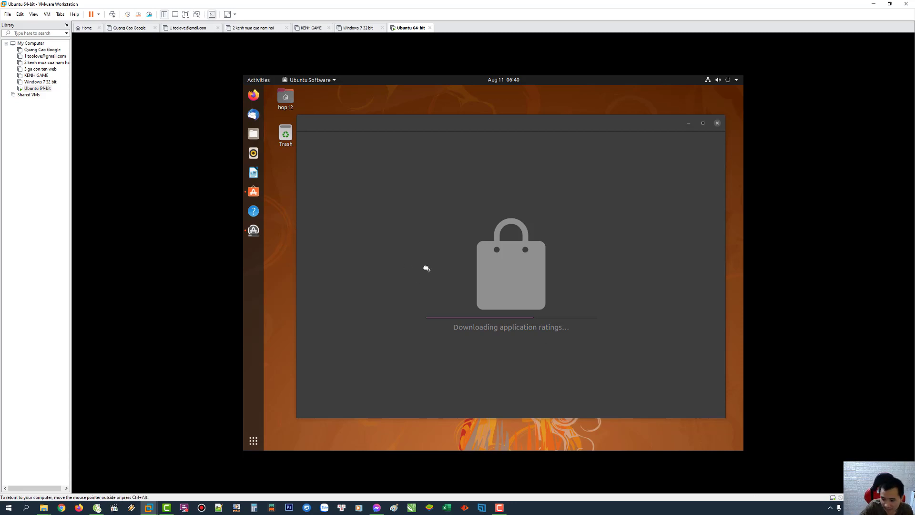
left_click(263, 212)
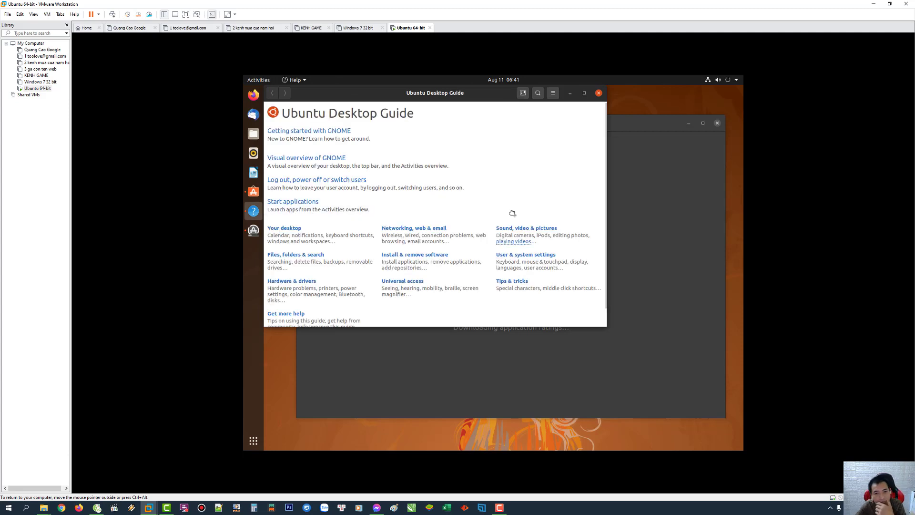
scroll(466, 182, "down", 2)
scroll(377, 254, "up", 2)
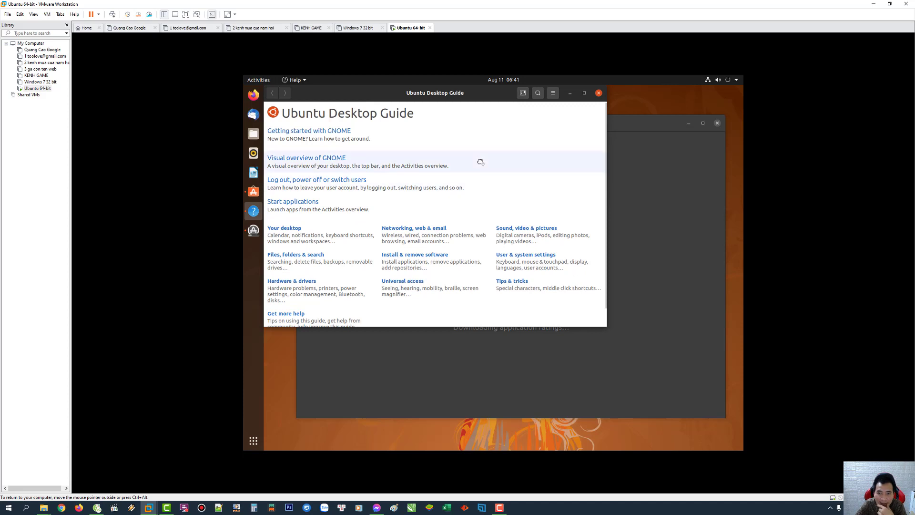
left_click(598, 93)
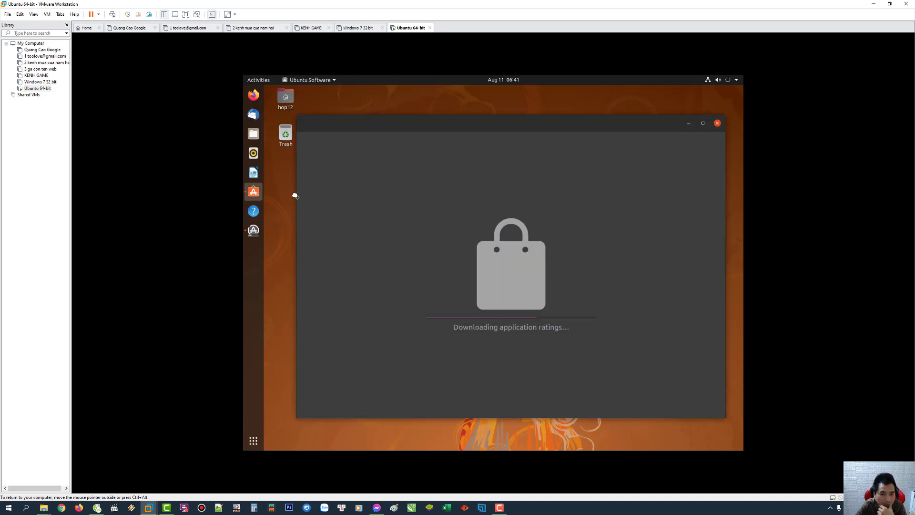
left_click(253, 153)
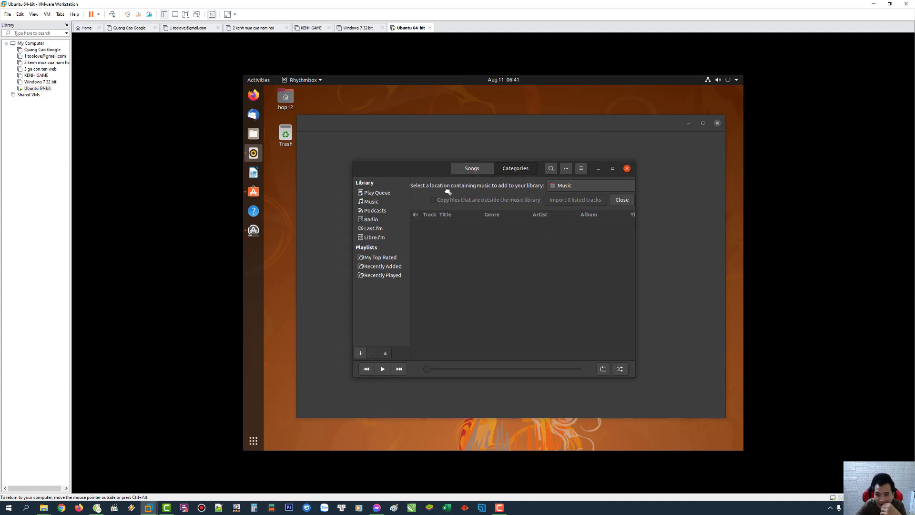
left_click(374, 275)
left_click(375, 237)
left_click(379, 266)
left_click(380, 257)
left_click(374, 237)
left_click(373, 228)
left_click(370, 219)
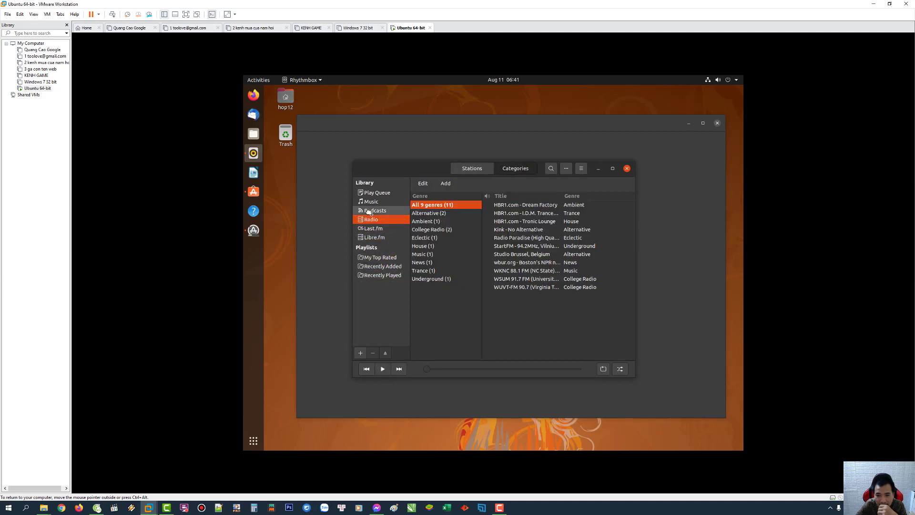
left_click(367, 210)
left_click(370, 193)
left_click(371, 201)
left_click(374, 237)
left_click(380, 266)
left_click(380, 258)
left_click(383, 275)
left_click(386, 267)
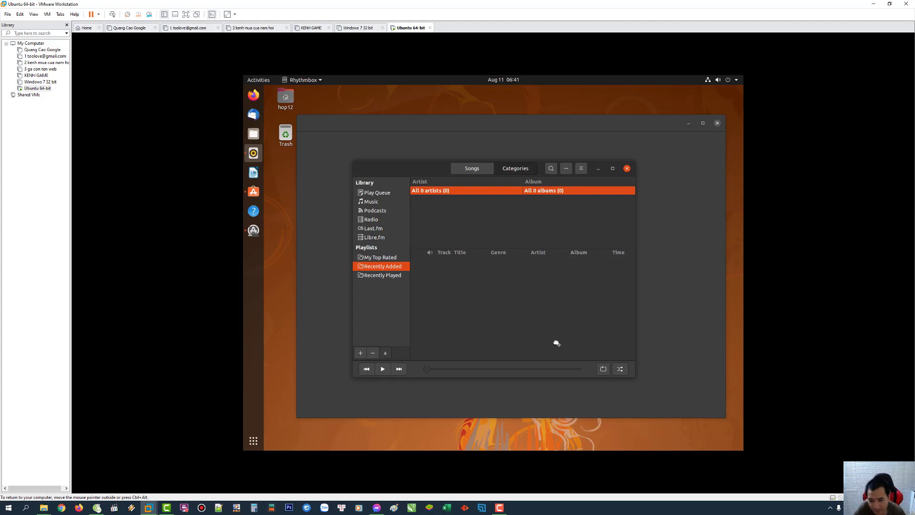
left_click(383, 369)
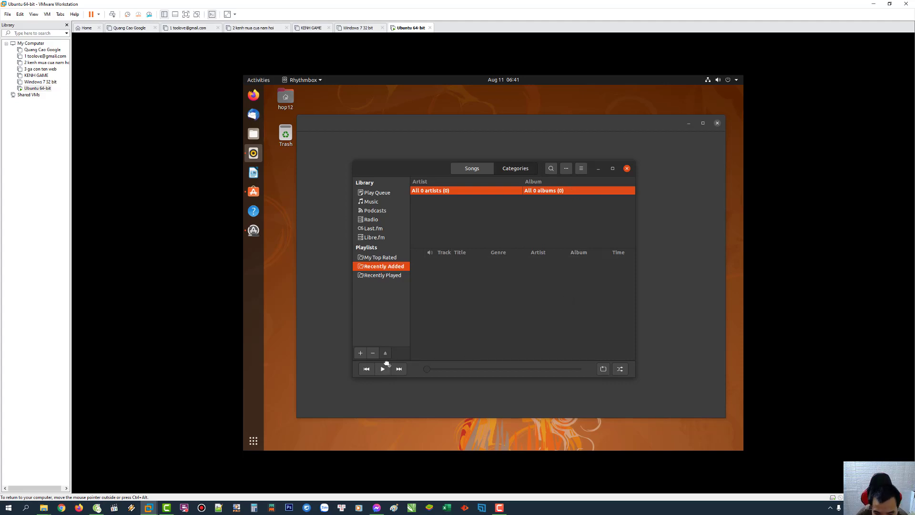
left_click(627, 168)
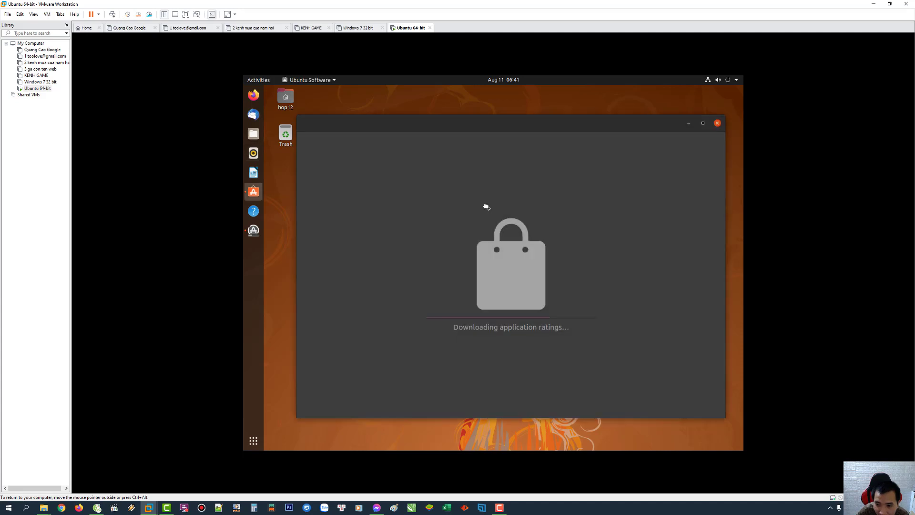
left_click(256, 113)
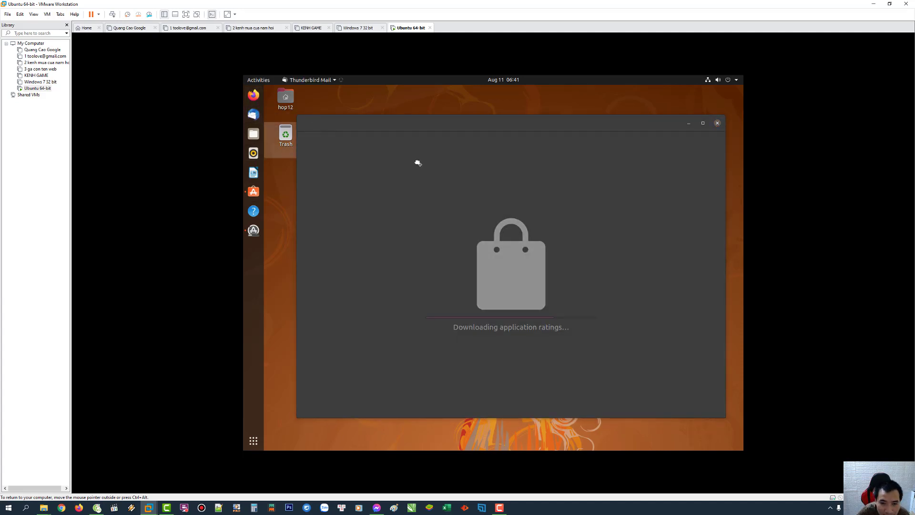
right_click(276, 209)
left_click(282, 181)
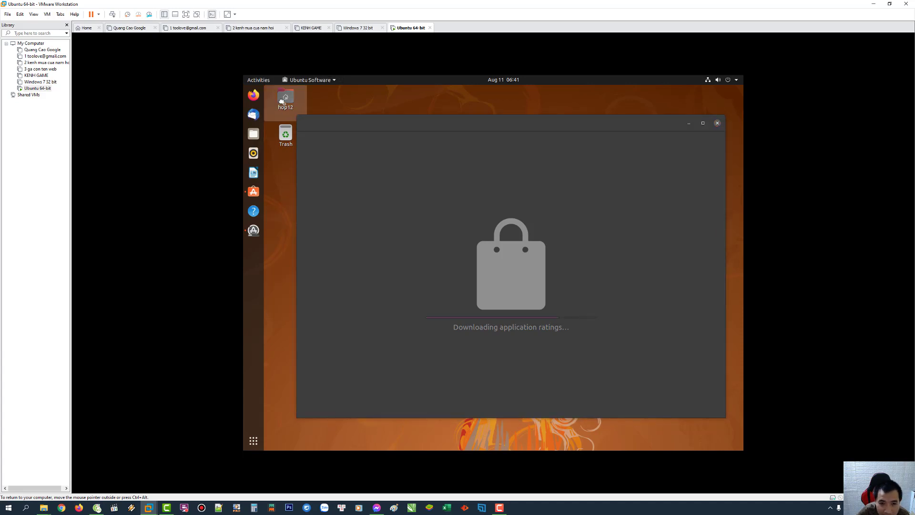
right_click(389, 102)
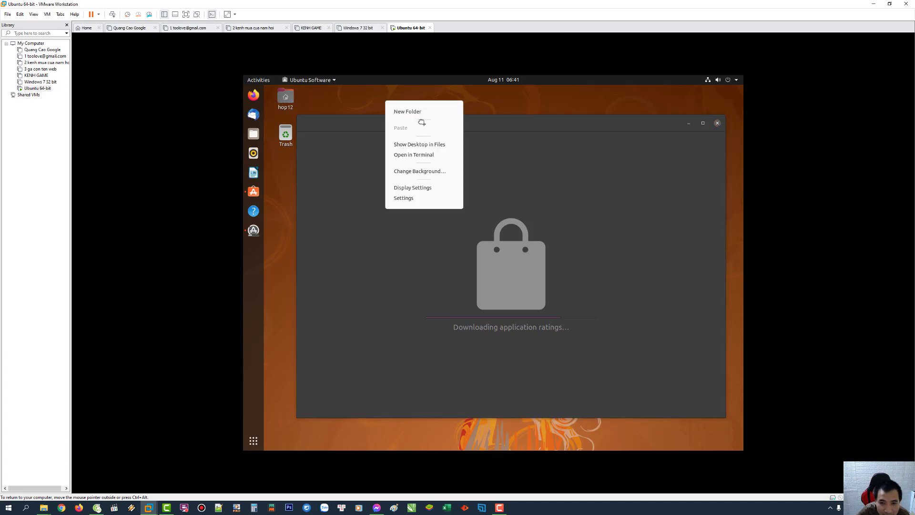
left_click(344, 103)
right_click(361, 104)
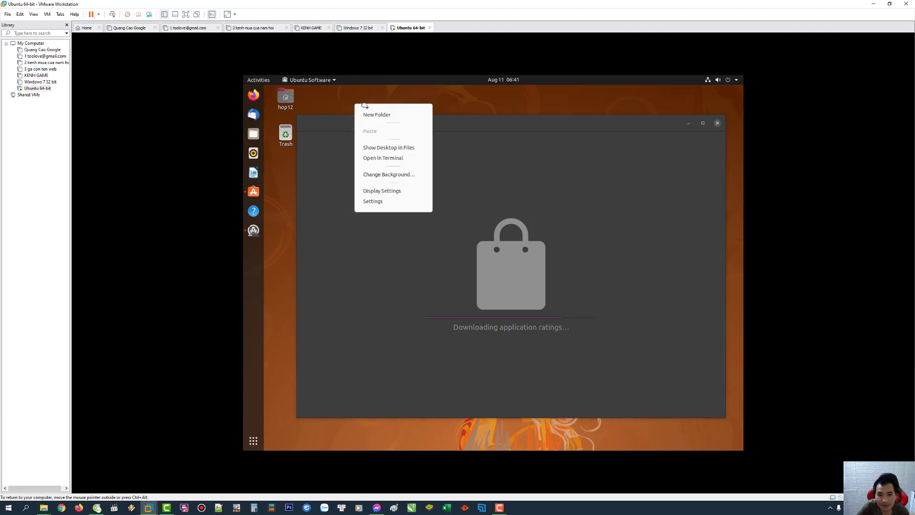
left_click(701, 125)
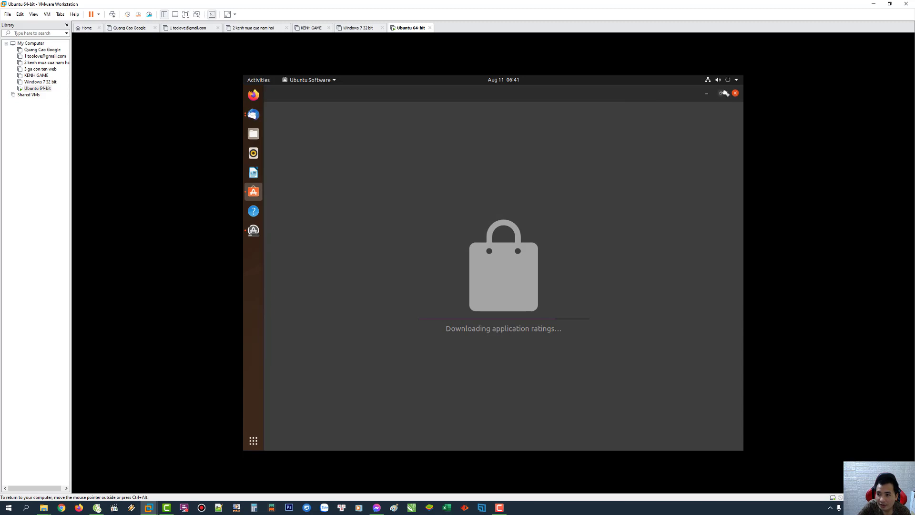
left_click(723, 93)
left_click(380, 92)
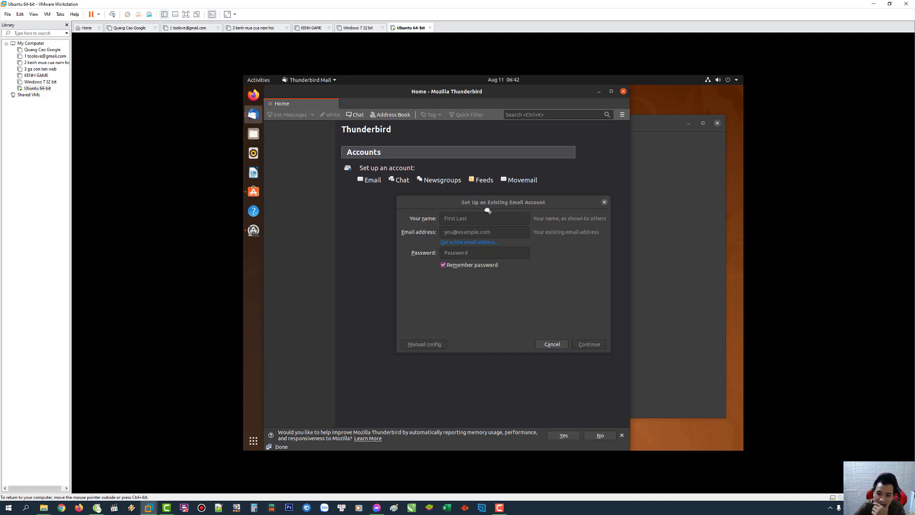
left_click(465, 219)
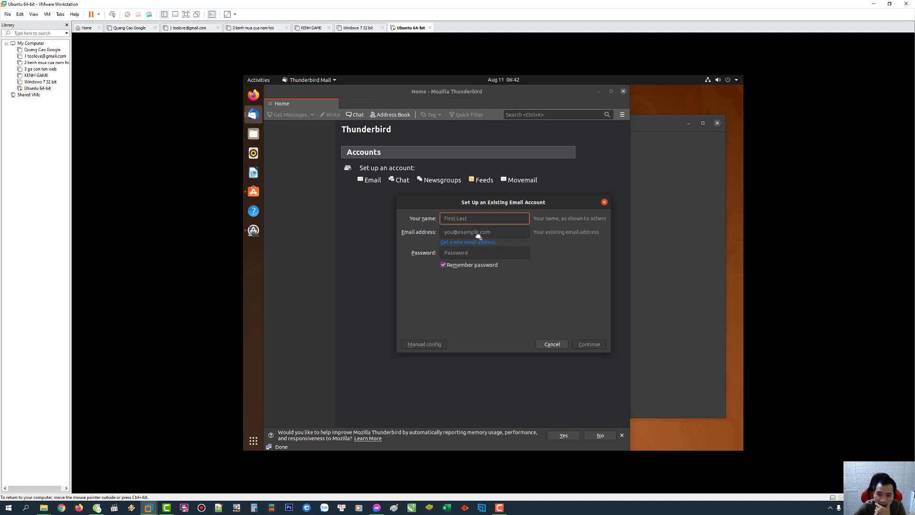
left_click(469, 252)
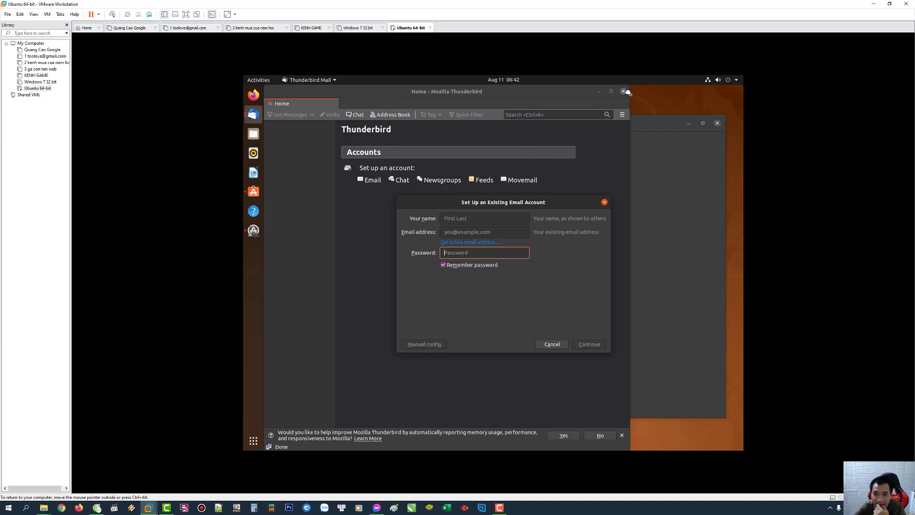
left_click(623, 92)
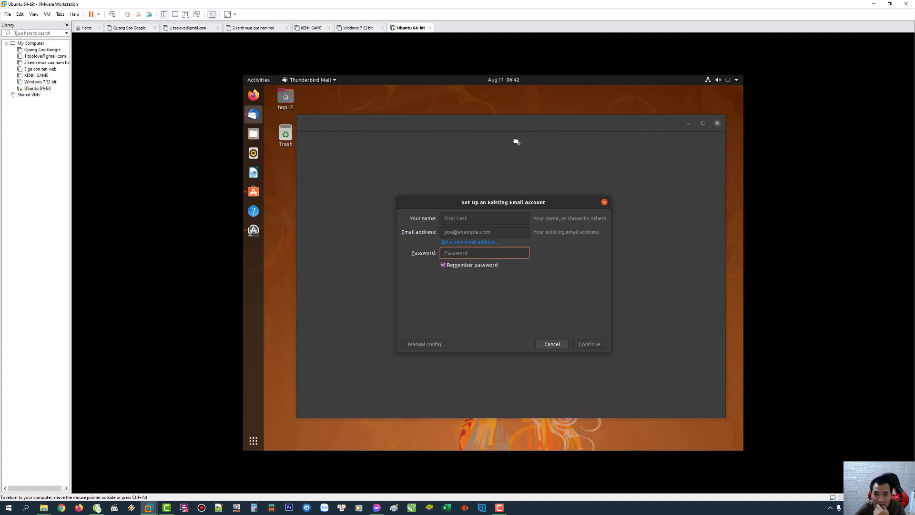
left_click(605, 202)
right_click(275, 191)
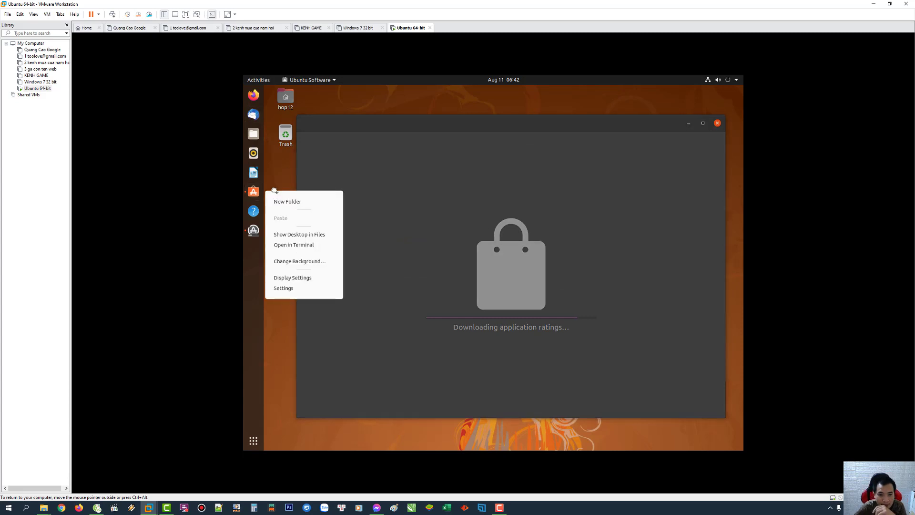
right_click(278, 183)
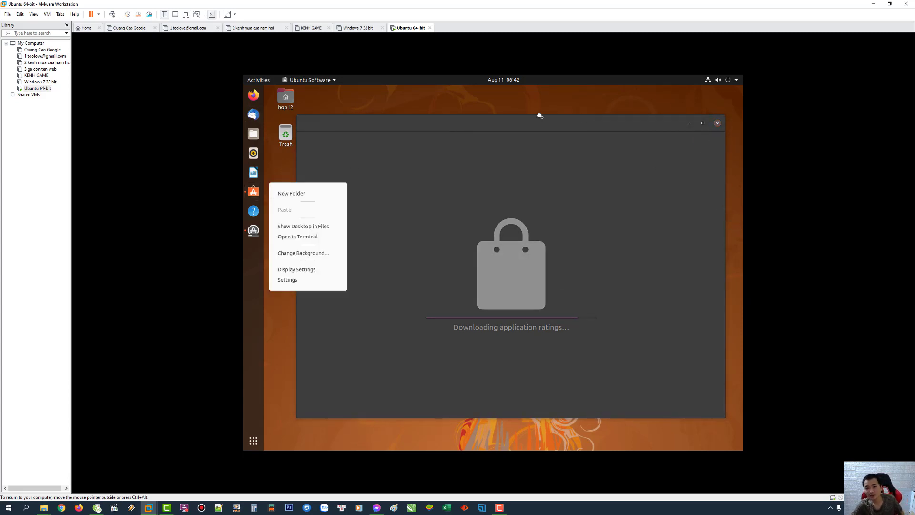
left_click(527, 128)
left_click_drag(525, 126, 491, 106)
Dismiss the desktop context menu, go back from GNOME Sudoku and close Ubuntu Software.
right_click(704, 167)
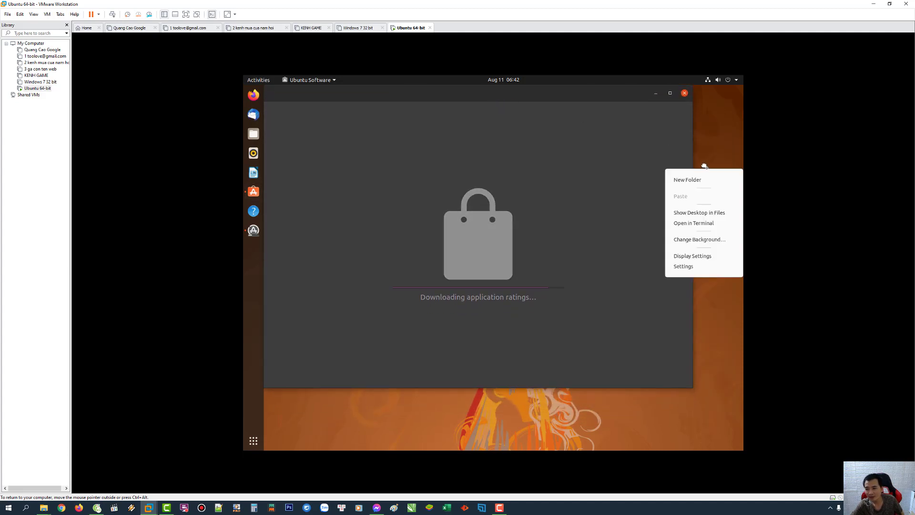
right_click(718, 129)
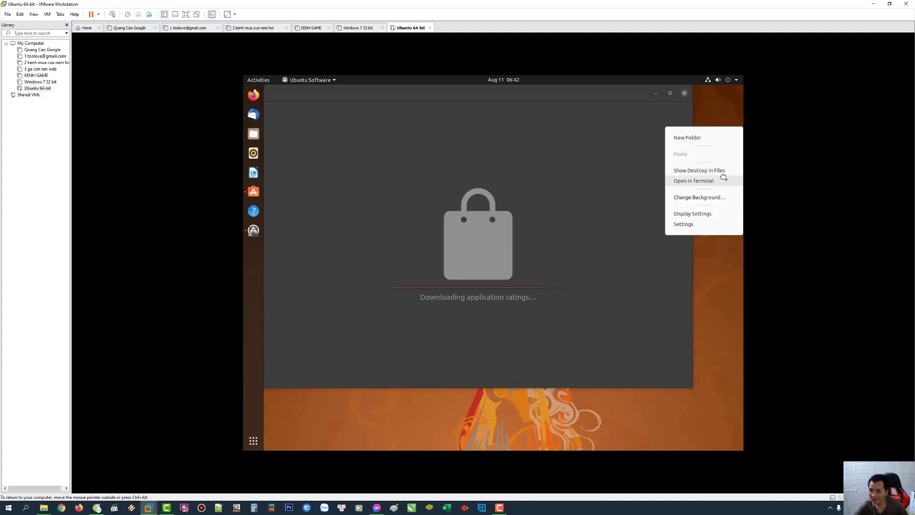
left_click(730, 317)
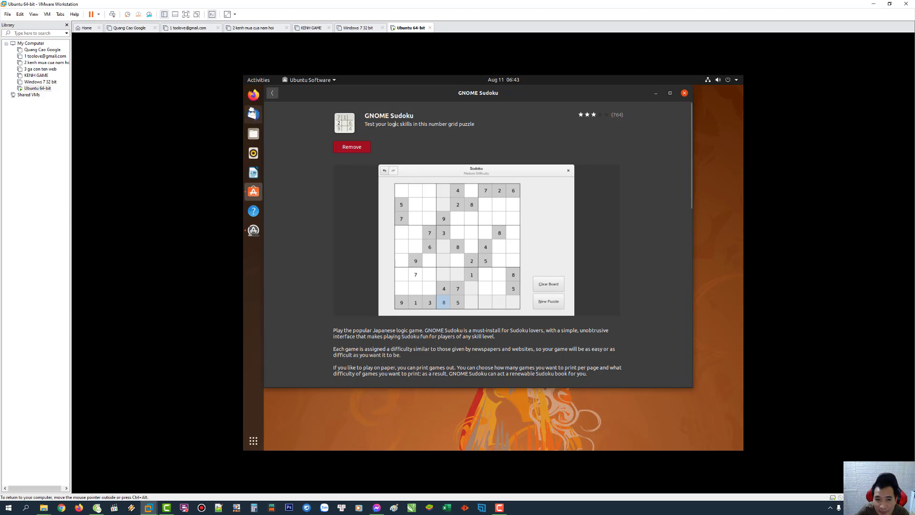
left_click(272, 93)
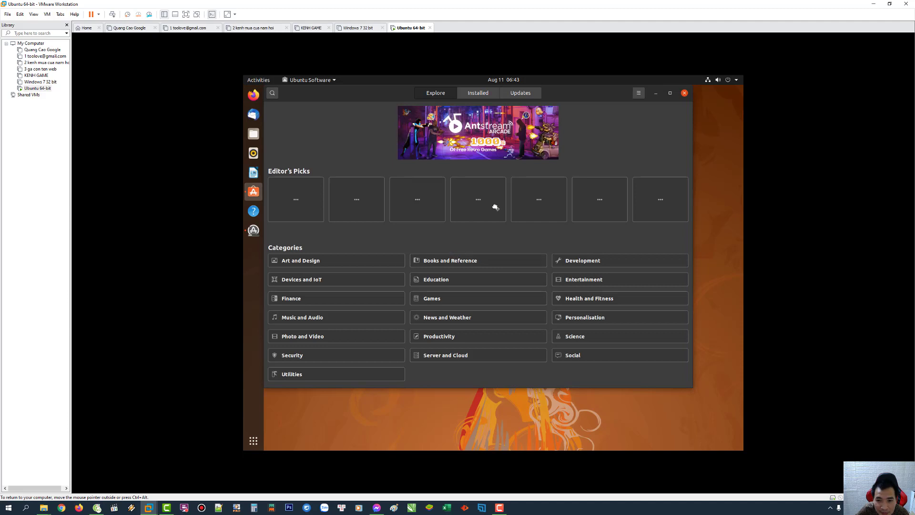
left_click(684, 93)
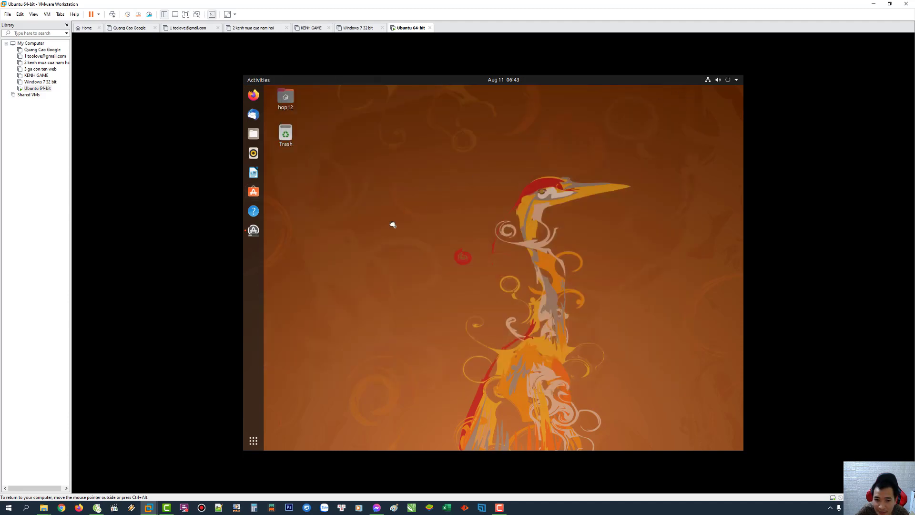
Bring the running Software Updater forward and move its dialog down and left.
left_click(254, 227)
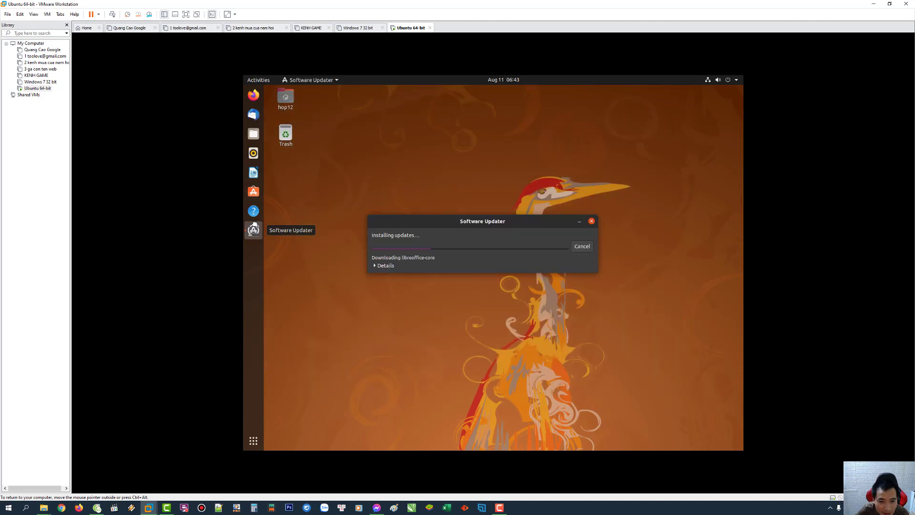
right_click(435, 153)
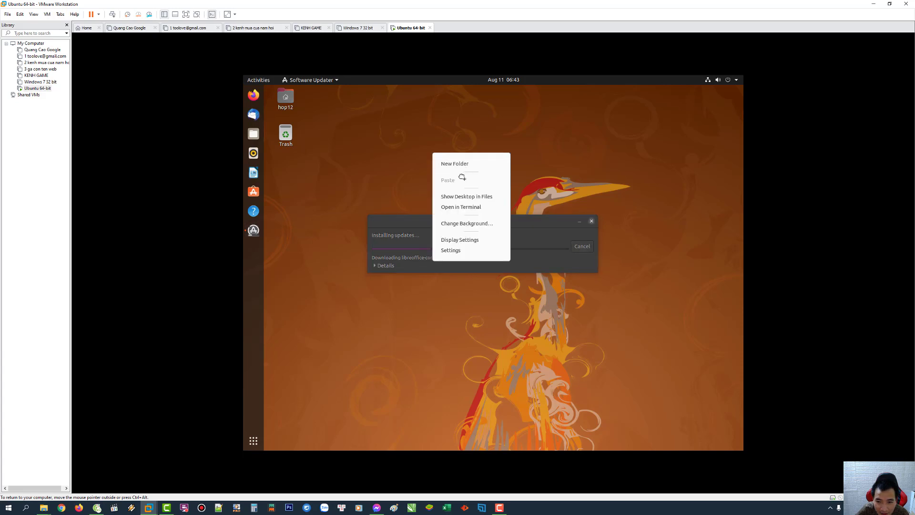
left_click(477, 184)
left_click_drag(514, 221, 498, 261)
right_click(573, 171)
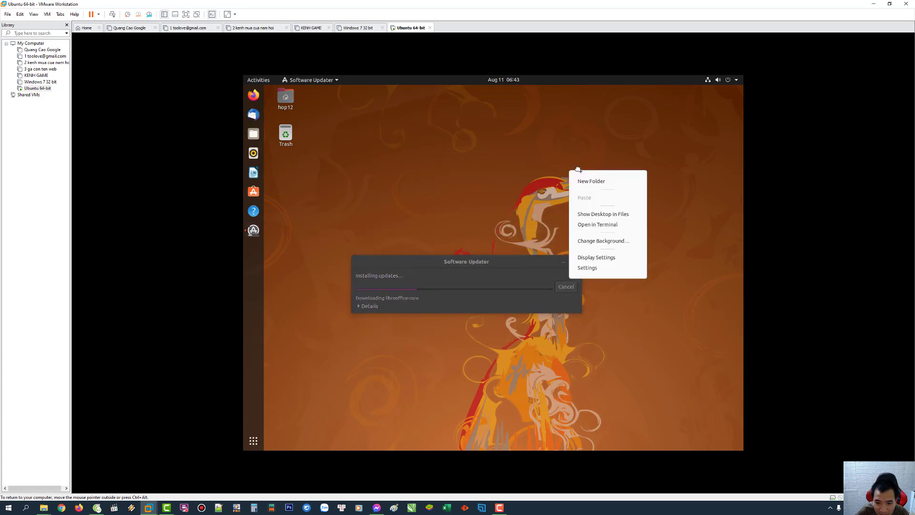
left_click(363, 303)
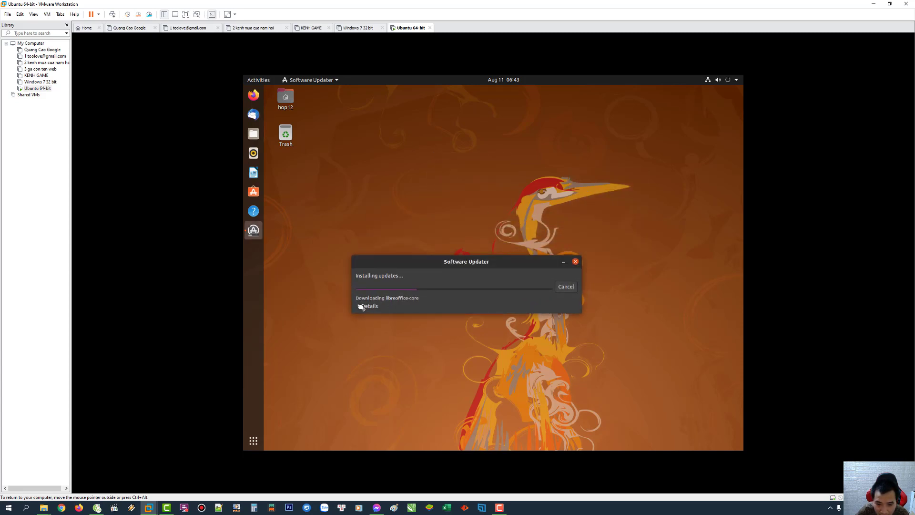
Expand Details and scroll through the downloading package list, then show all applications.
left_click(367, 306)
left_click_drag(428, 265, 415, 174)
scroll(427, 267, "down", 3)
scroll(427, 267, "down", 5)
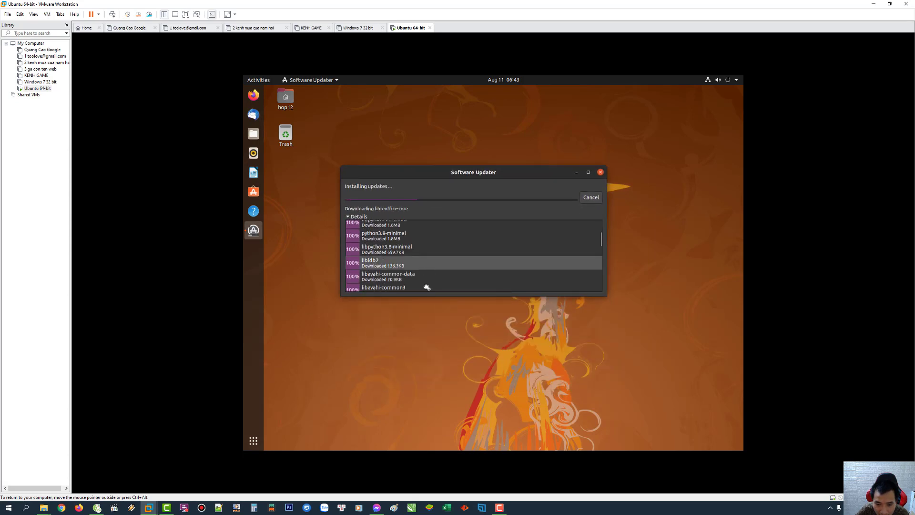
scroll(429, 286, "down", 5)
scroll(437, 285, "down", 5)
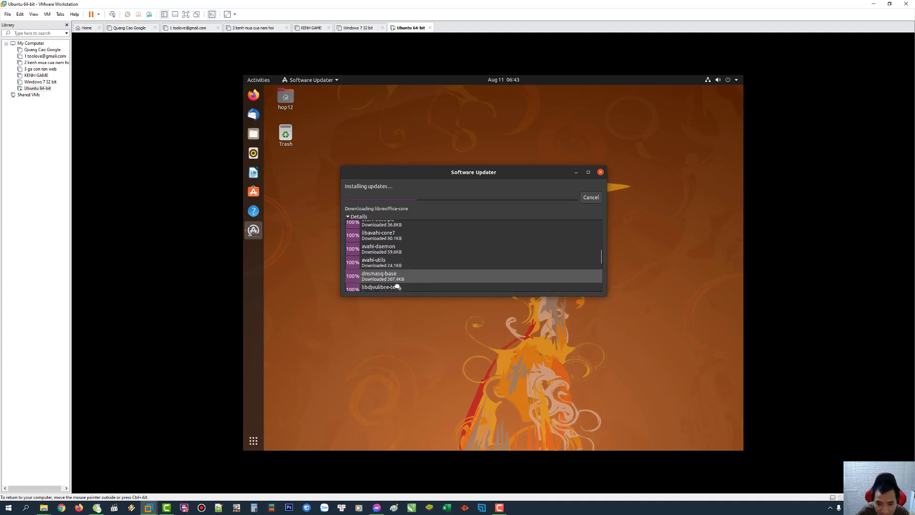
right_click(308, 248)
left_click(450, 329)
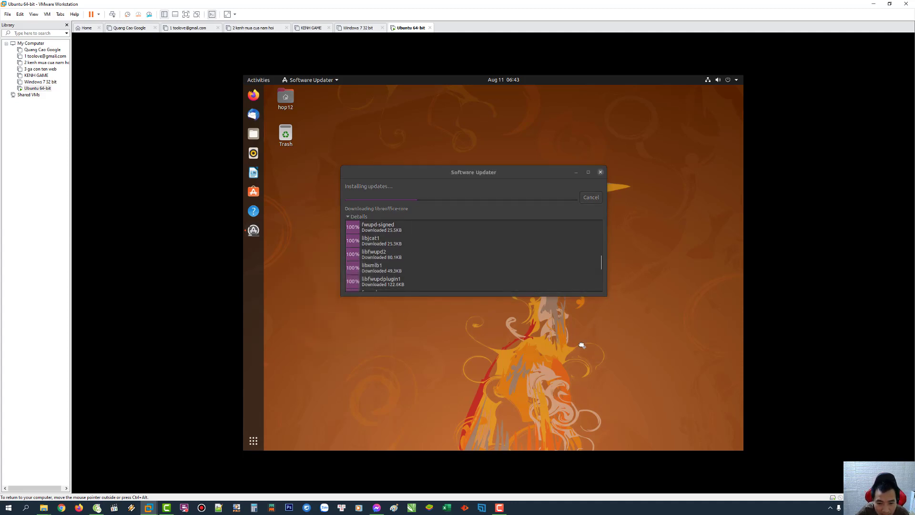
scroll(472, 271, "up", 5)
scroll(458, 243, "up", 8)
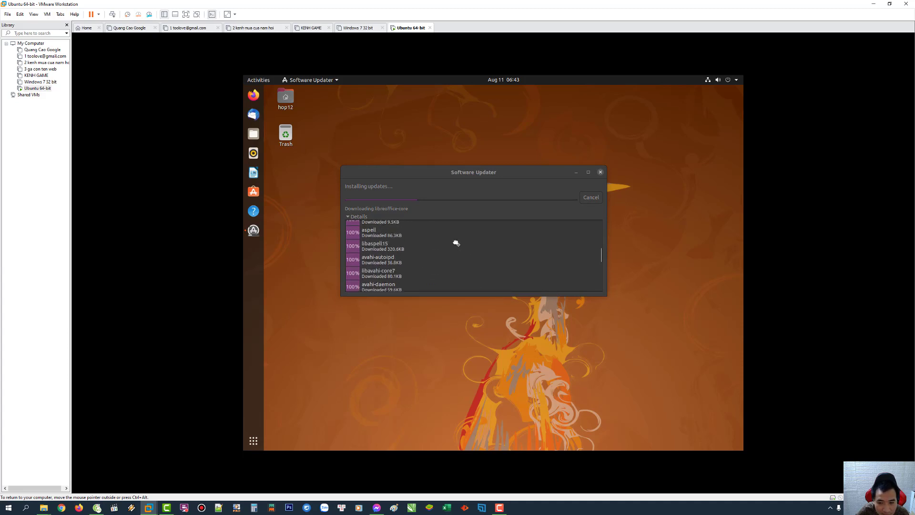
scroll(456, 244, "up", 5)
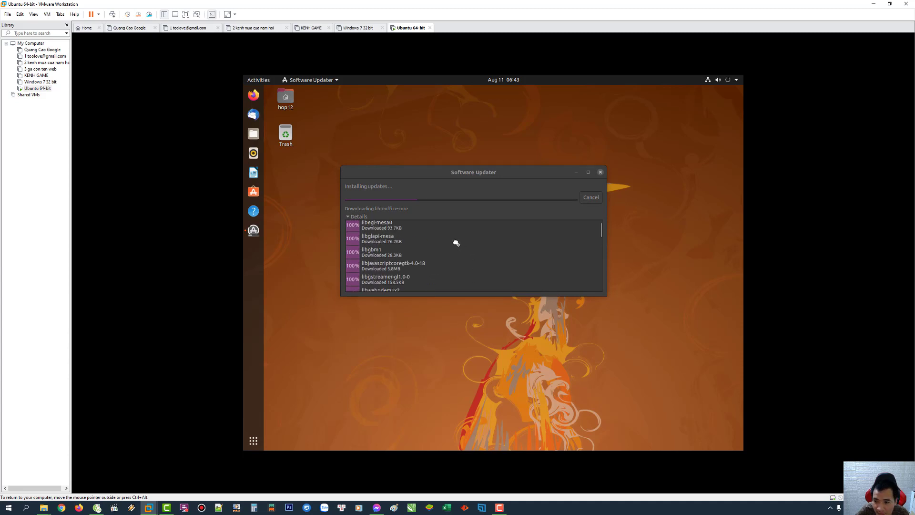
left_click(253, 441)
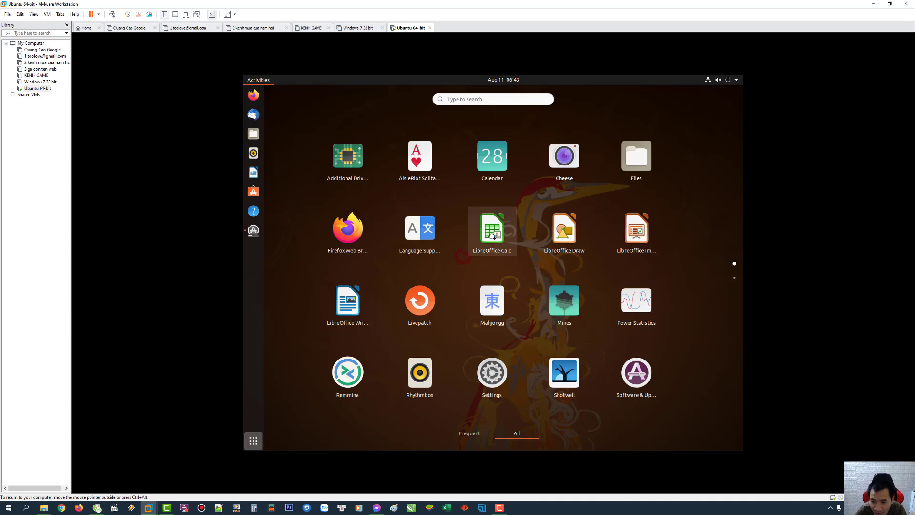
Launch LibreOffice Impress without a template and click between the empty title and text placeholders.
left_click(632, 244)
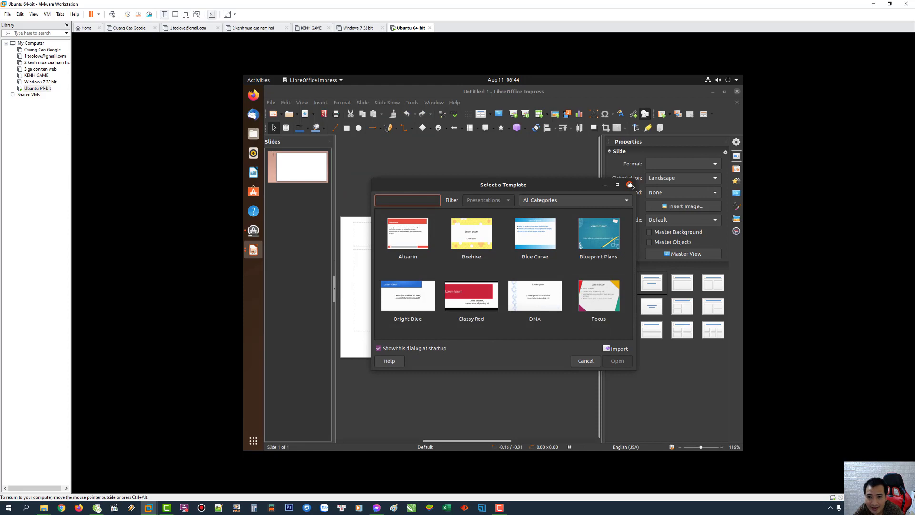
left_click(631, 185)
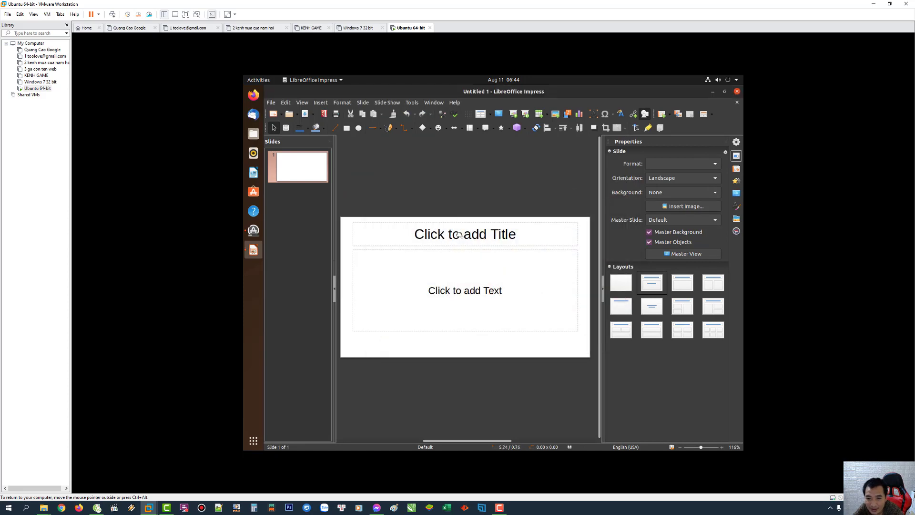
left_click(459, 234)
left_click(441, 267)
left_click(452, 260)
left_click(451, 236)
left_click(446, 286)
key("Tab")
left_click(448, 308)
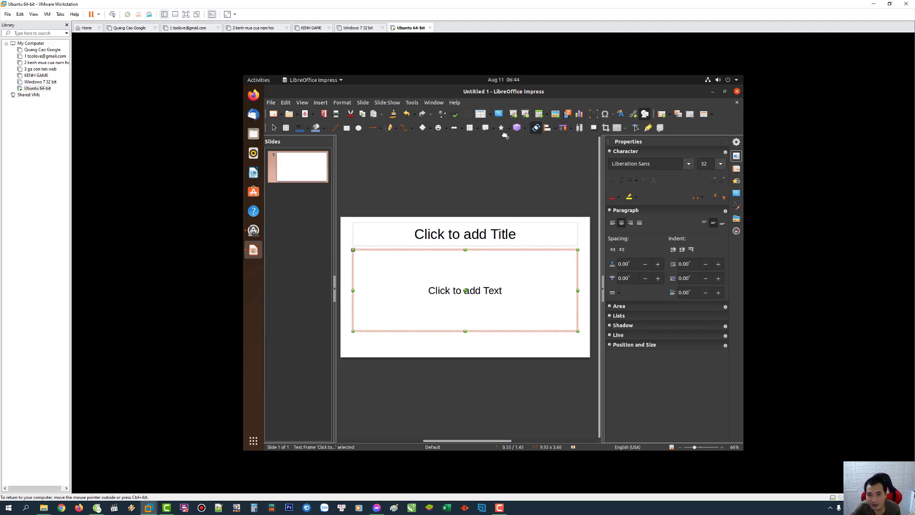
Draw several five-point stars of varying sizes on the slide.
left_click(508, 128)
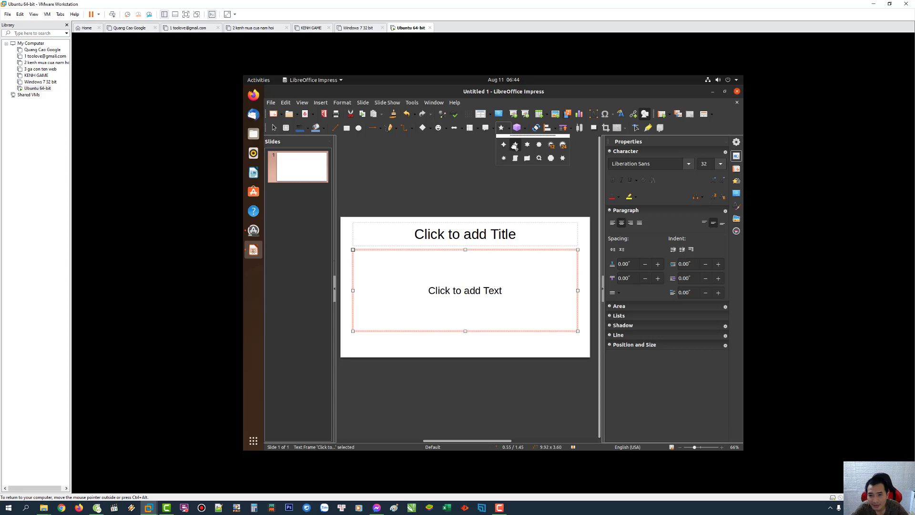
left_click(515, 145)
left_click_drag(398, 248, 444, 285)
left_click_drag(387, 243, 440, 287)
left_click_drag(457, 324, 410, 288)
left_click_drag(483, 241, 500, 281)
left_click_drag(524, 248, 552, 273)
left_click_drag(547, 263, 583, 278)
mouse_move(466, 265)
left_mouse_down()
mouse_move(467, 285)
mouse_move(461, 264)
left_mouse_up()
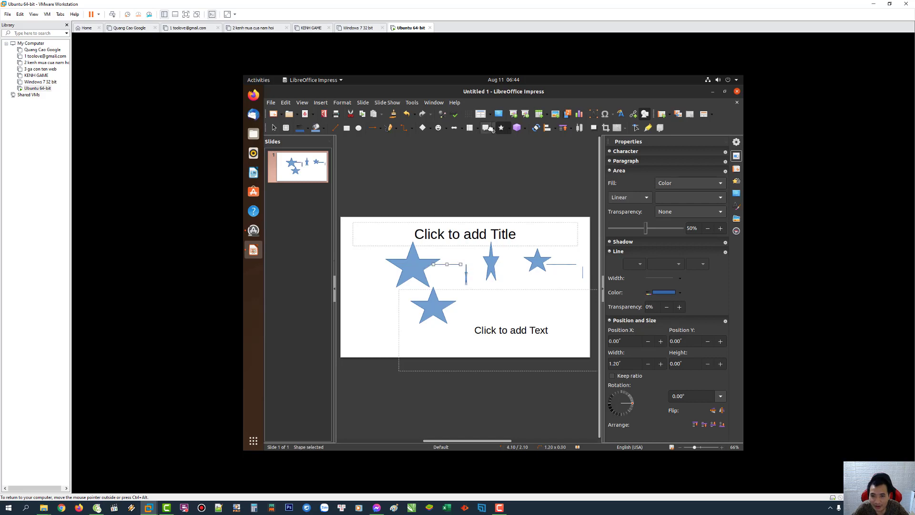
Draw a smiley face at the slide's left and widen it.
left_click(446, 126)
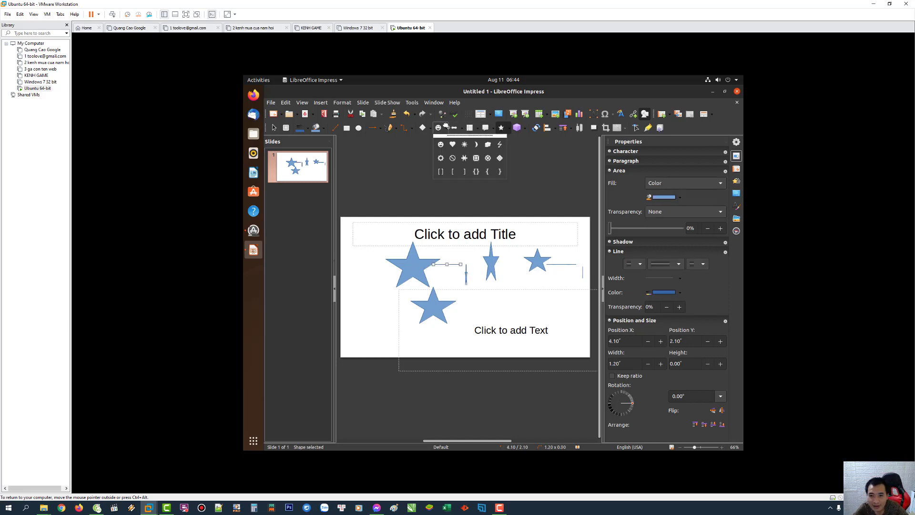
left_click(441, 144)
left_click_drag(376, 246, 363, 307)
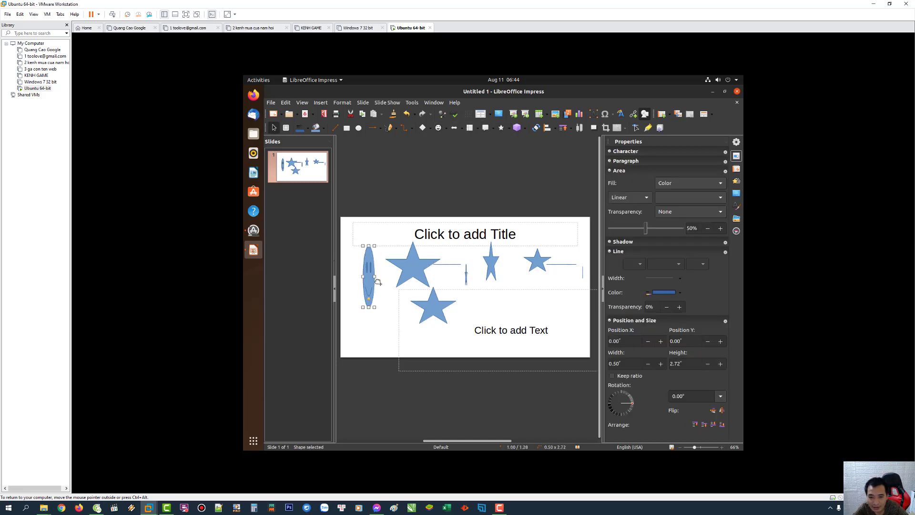
left_click_drag(375, 277, 406, 277)
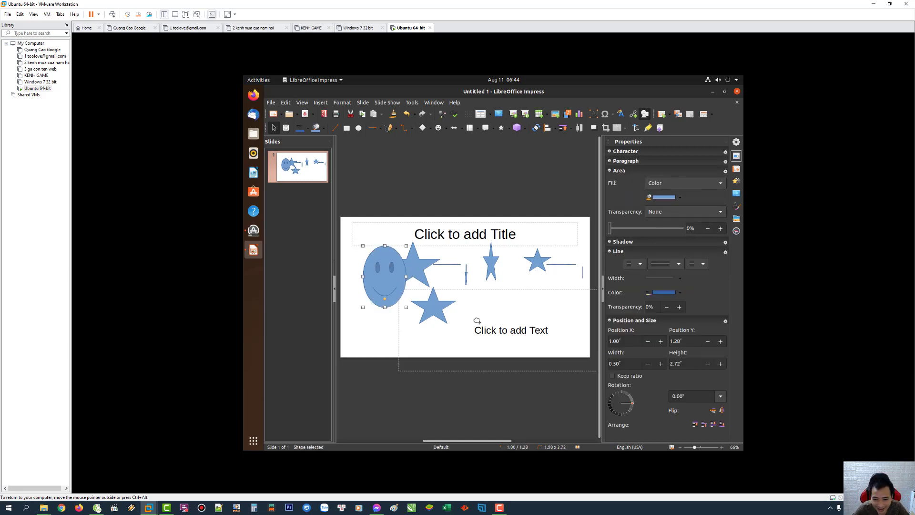
Delete the body text and title placeholders.
left_click(494, 311)
key("Delete")
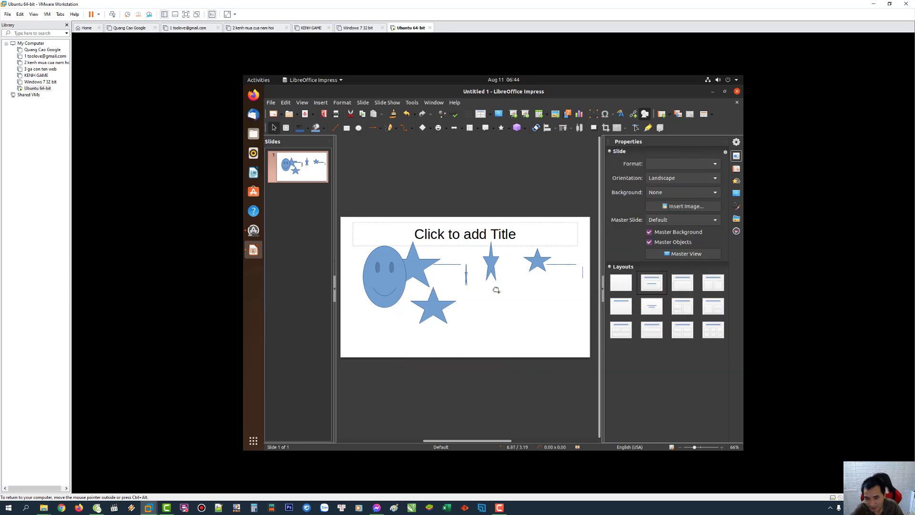
left_click(471, 225)
key("Delete")
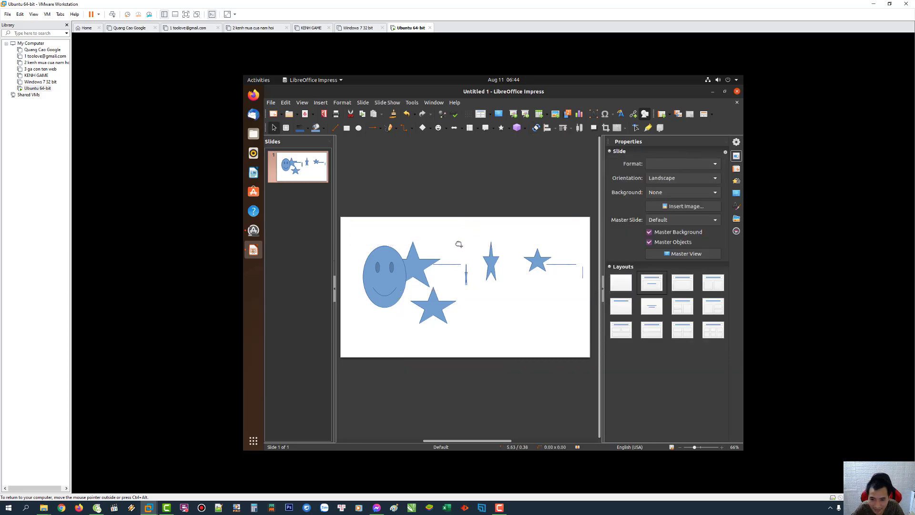
Delete the tall thin star, the right-hand star and the stray line-like shapes.
left_click(467, 278)
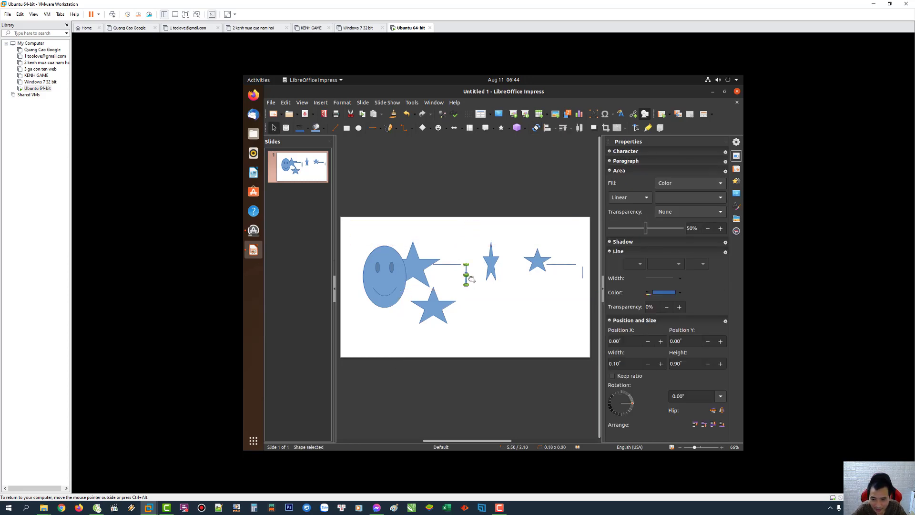
left_click(485, 270)
left_click(499, 270)
key("Delete")
left_click(542, 268)
key("Delete")
left_click(552, 265)
key("Delete")
left_click(583, 272)
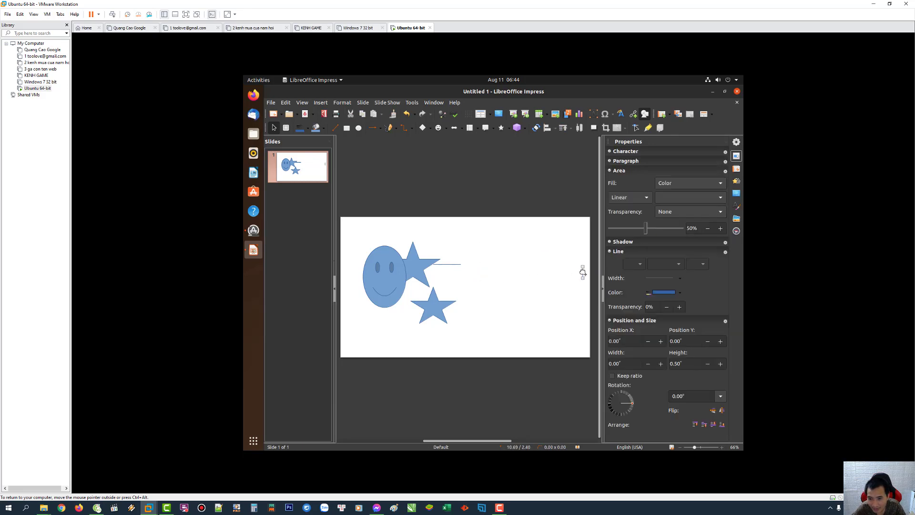
key("Delete")
left_click(458, 265)
key("Delete")
Reposition the two remaining stars and the smiley face.
left_click_drag(433, 308, 481, 268)
left_click_drag(413, 278, 420, 250)
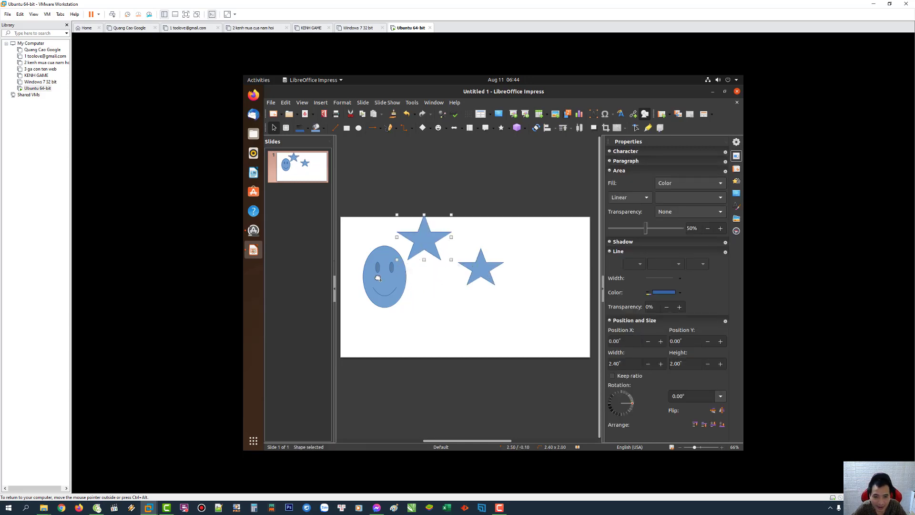
left_click_drag(385, 279, 371, 284)
left_click(461, 311)
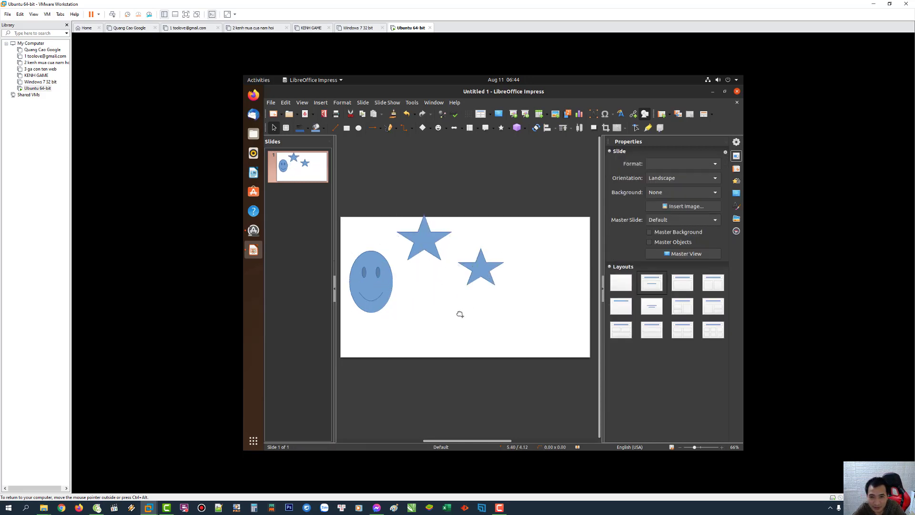
Link the right-hand star and the smiley with a curved connector.
left_click(412, 129)
left_click(406, 158)
mouse_move(478, 269)
left_mouse_down()
mouse_move(425, 307)
mouse_move(376, 279)
left_mouse_up()
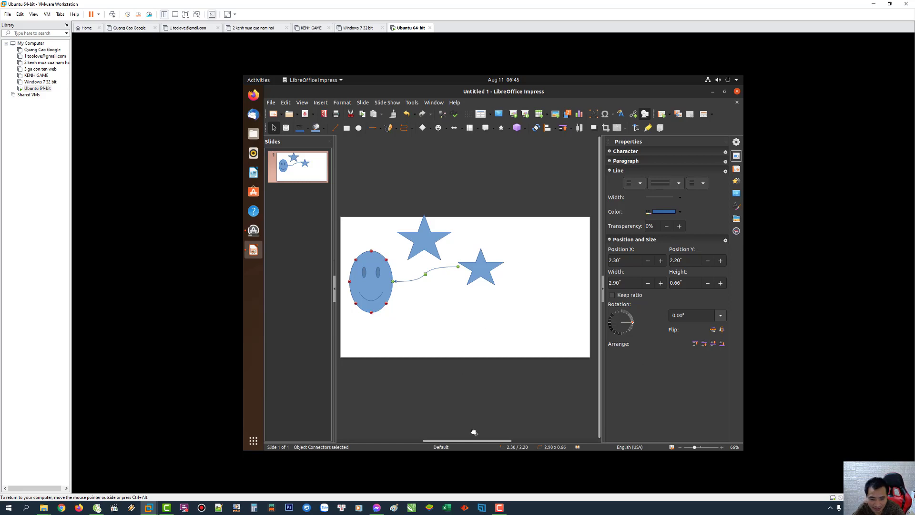
Draw a blue rectangle beside the star and insert a 3x3 table.
left_click(351, 129)
left_click_drag(449, 231, 531, 306)
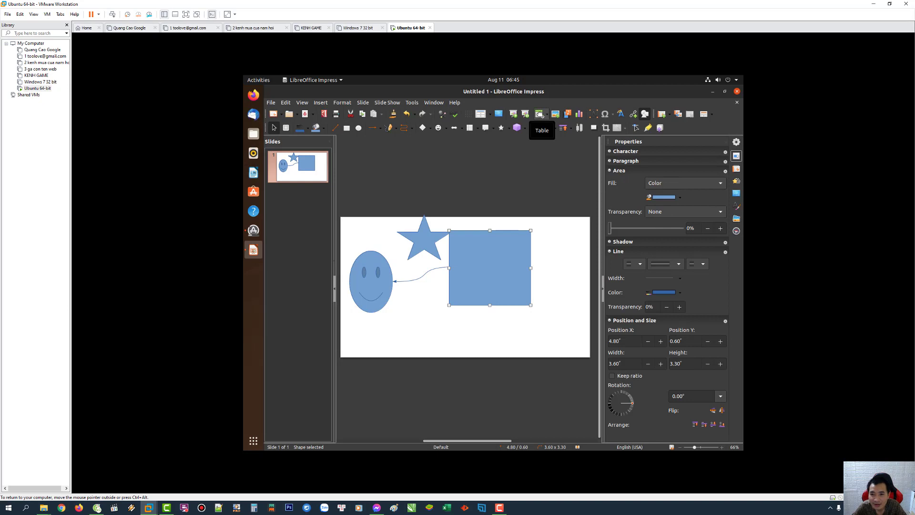
left_click(541, 115)
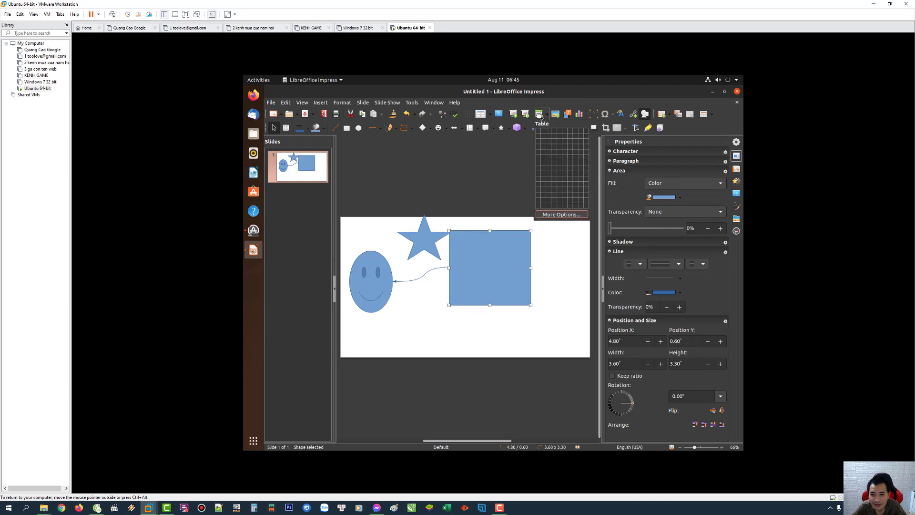
left_click(549, 141)
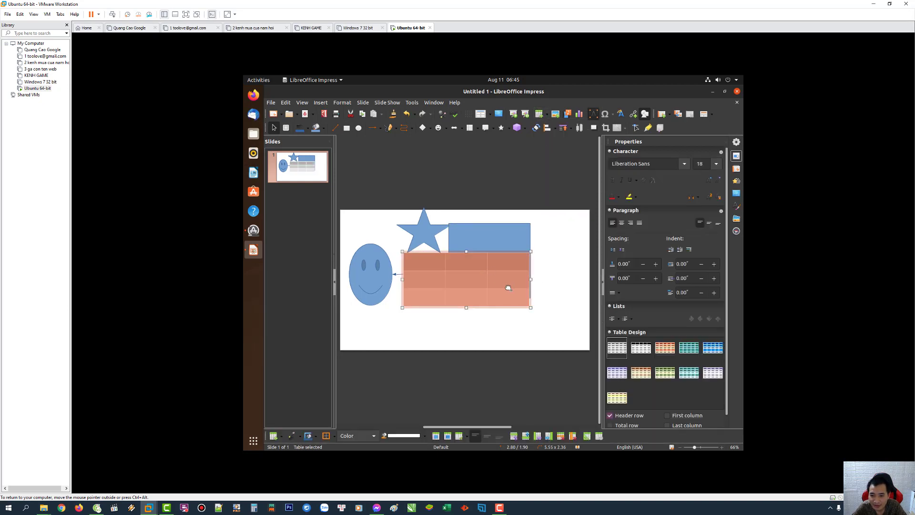
Undo the blue rectangle and move the table to the slide's lower-right edge.
left_click(449, 259)
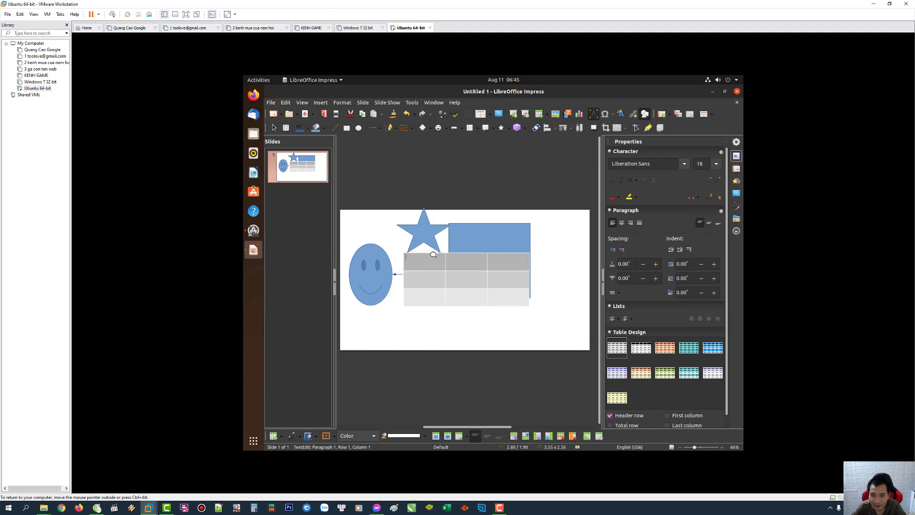
left_click_drag(428, 251, 490, 293)
key("ctrl+z")
key("ctrl+z")
key("ctrl+z")
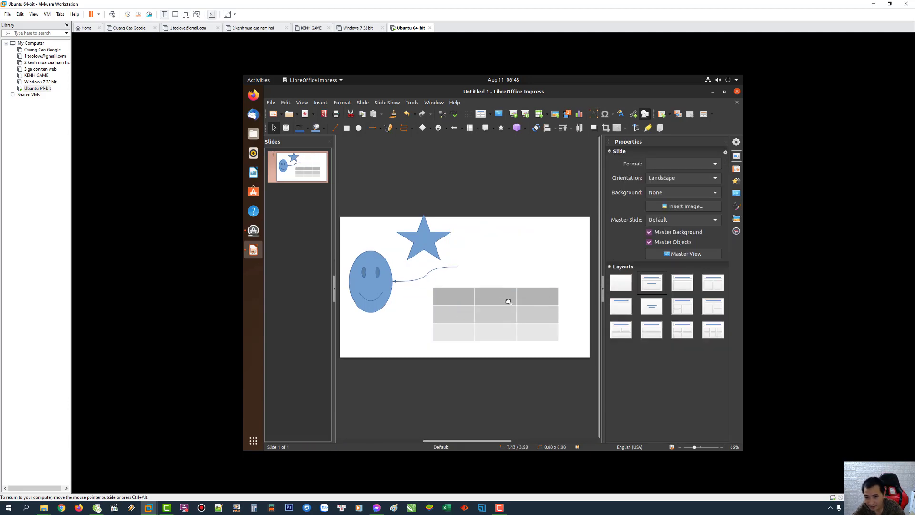
mouse_move(521, 291)
left_mouse_down()
mouse_move(531, 282)
mouse_move(529, 301)
left_mouse_up()
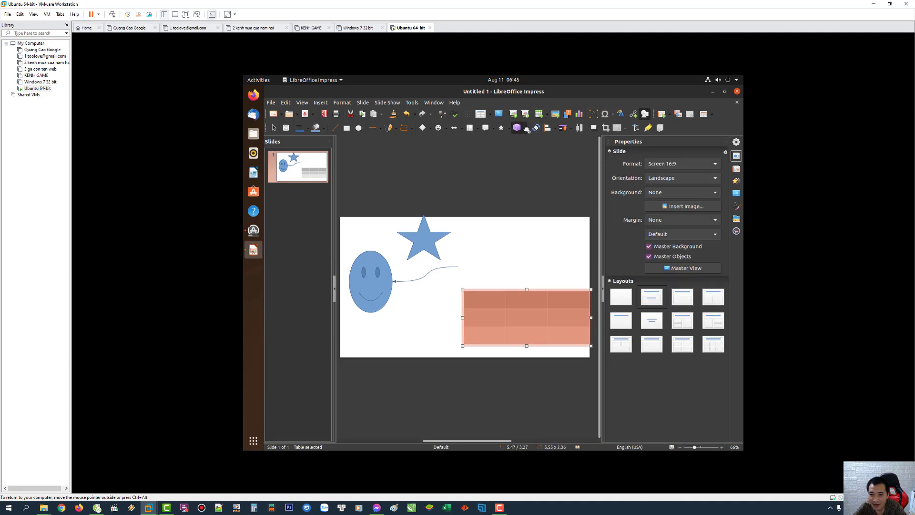
Draw a 3D cylinder and move it over the smiley face.
left_click(525, 129)
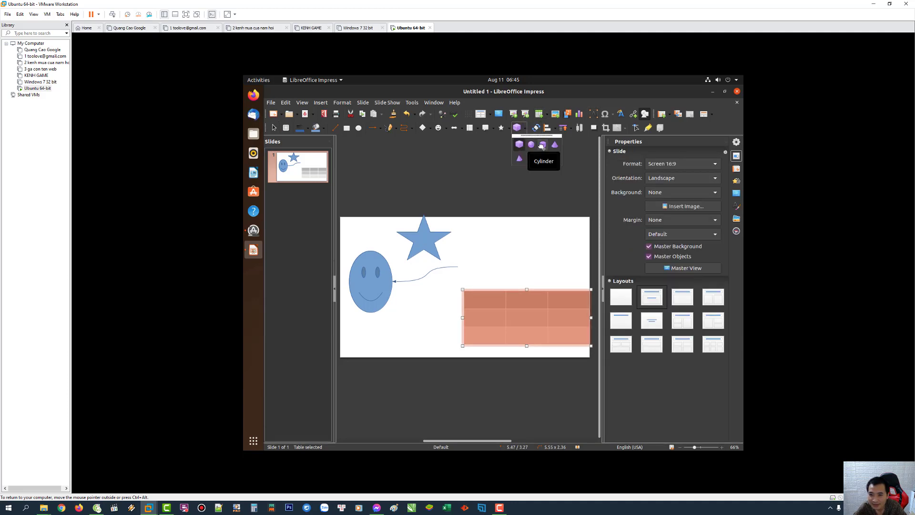
left_click(543, 144)
left_click_drag(507, 237, 437, 304)
left_click_drag(473, 260, 414, 293)
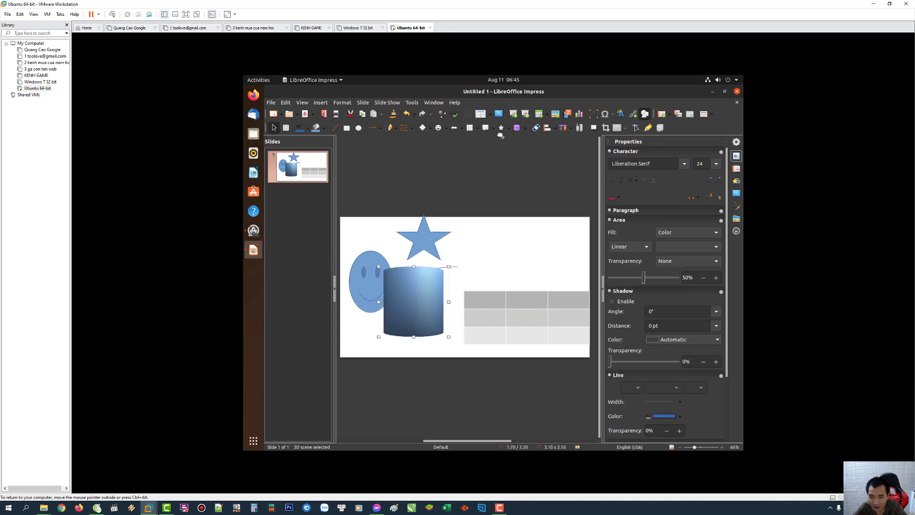
Add a 3D cube above the table, then close the presentation without saving.
left_click(521, 128)
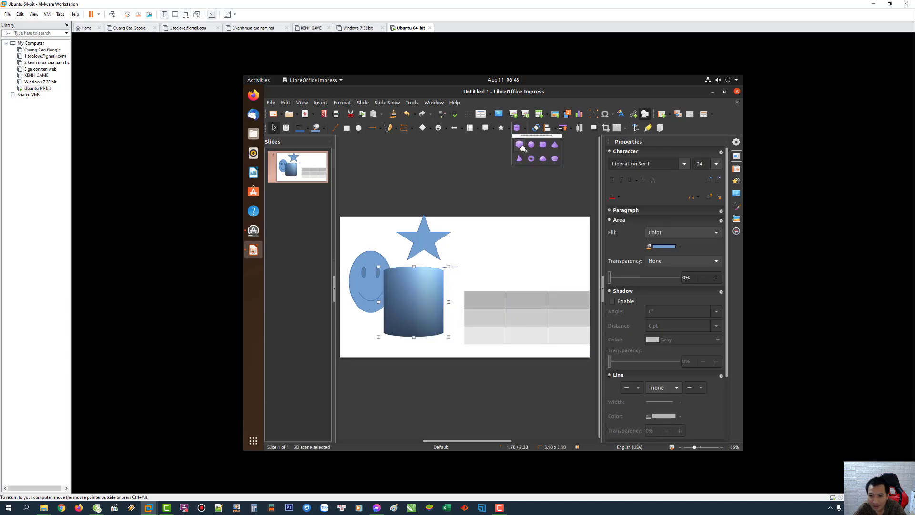
left_click(521, 146)
mouse_move(501, 226)
left_mouse_down()
mouse_move(548, 274)
mouse_move(480, 256)
mouse_move(518, 260)
mouse_move(514, 267)
left_mouse_up()
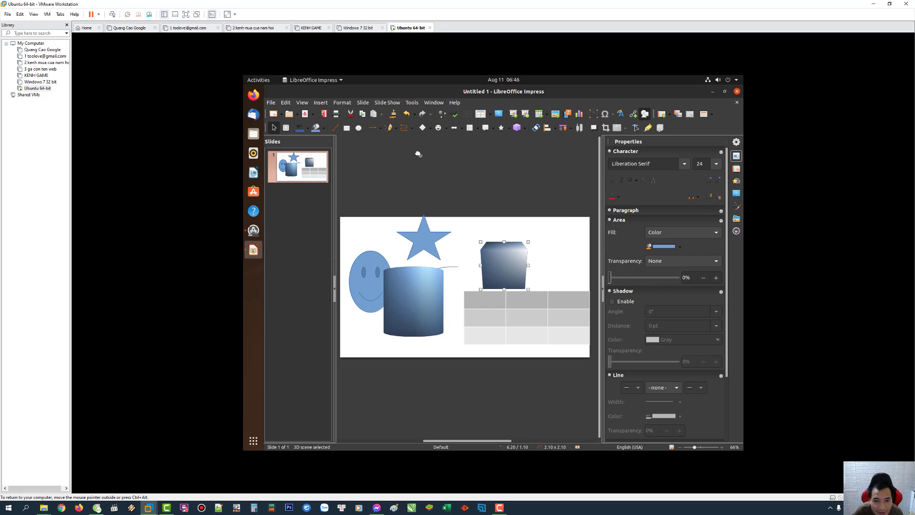
left_click(737, 91)
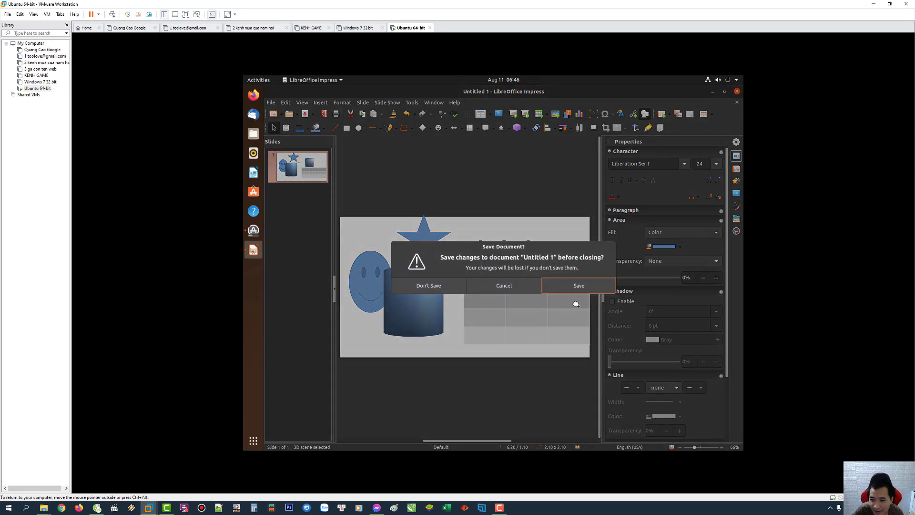
left_click(453, 289)
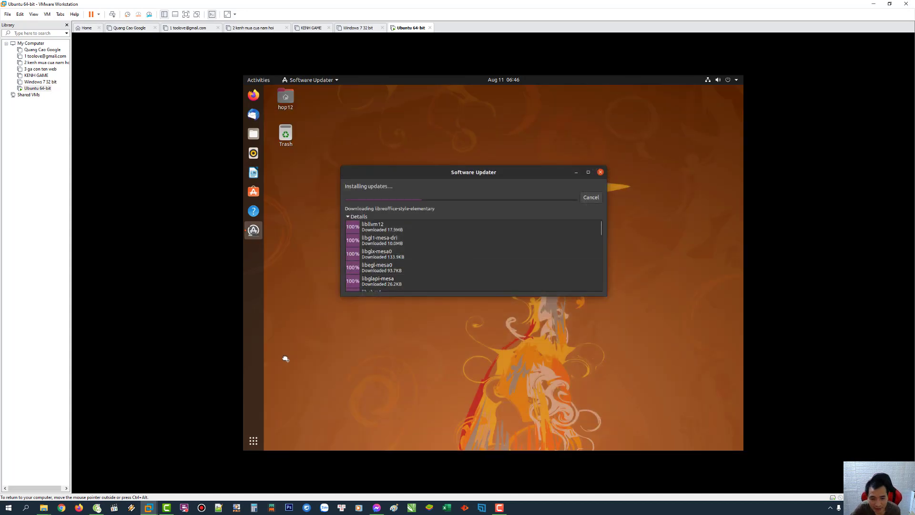
Launch LibreOffice Draw from Show Applications, dismissing the image dialog unused.
left_click(253, 440)
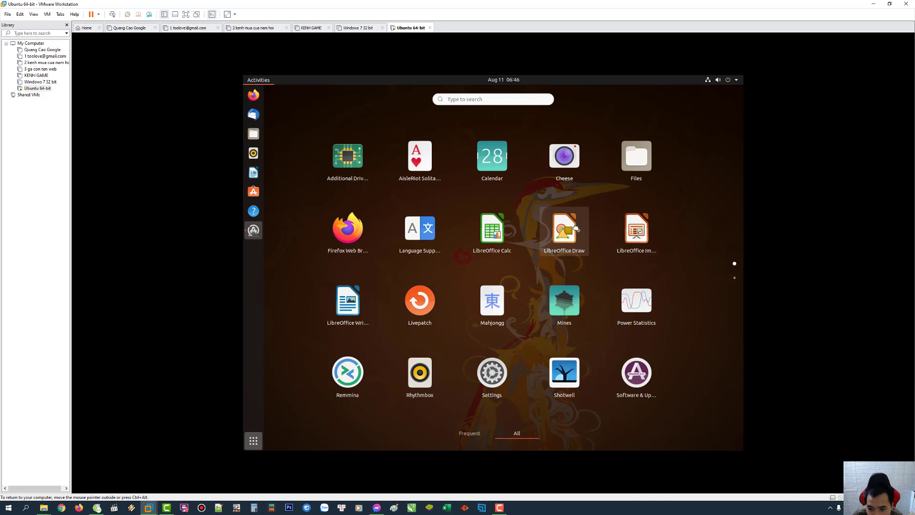
left_click(568, 229)
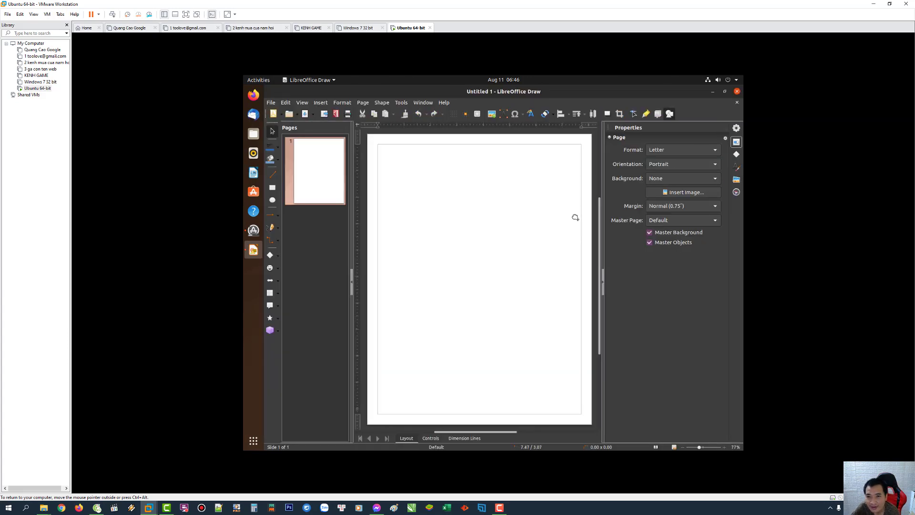
left_click(492, 114)
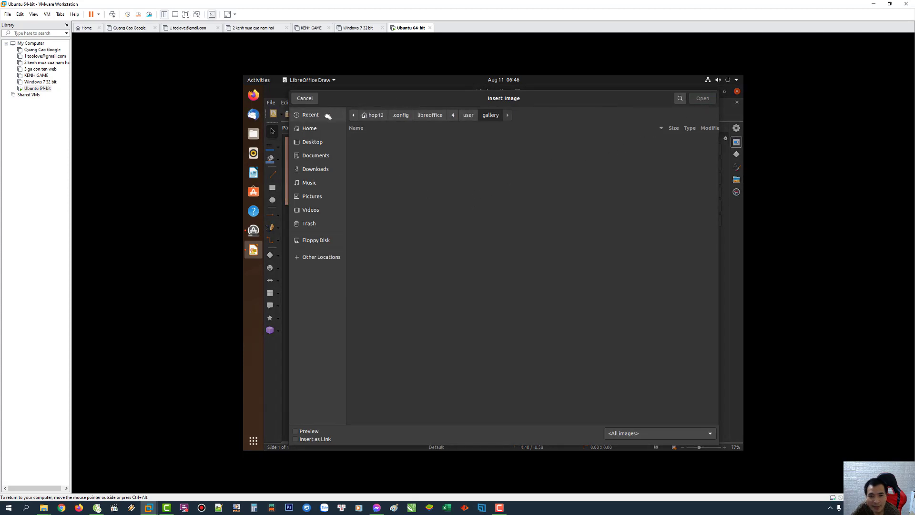
left_click(304, 98)
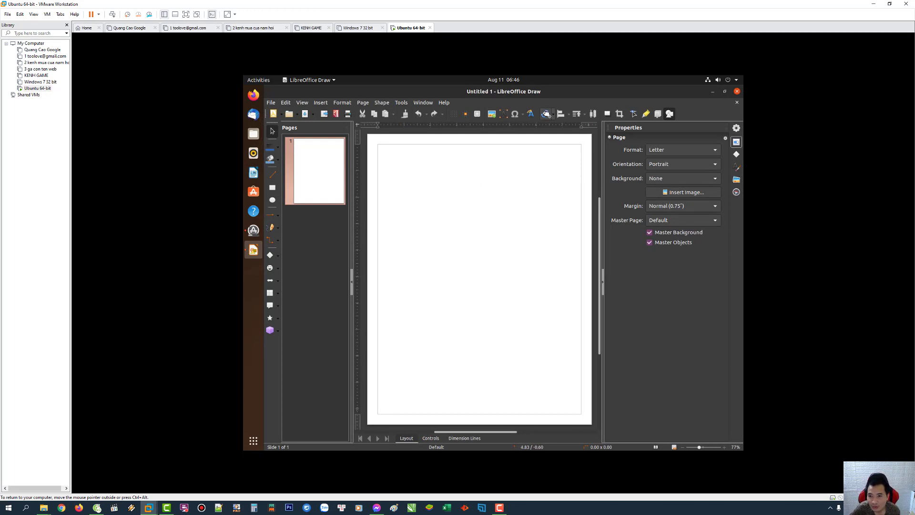
Insert the orange Fontwork style, move it up, and type 'hello anh em' into it.
left_click(530, 113)
left_click(498, 232)
double_click(536, 238)
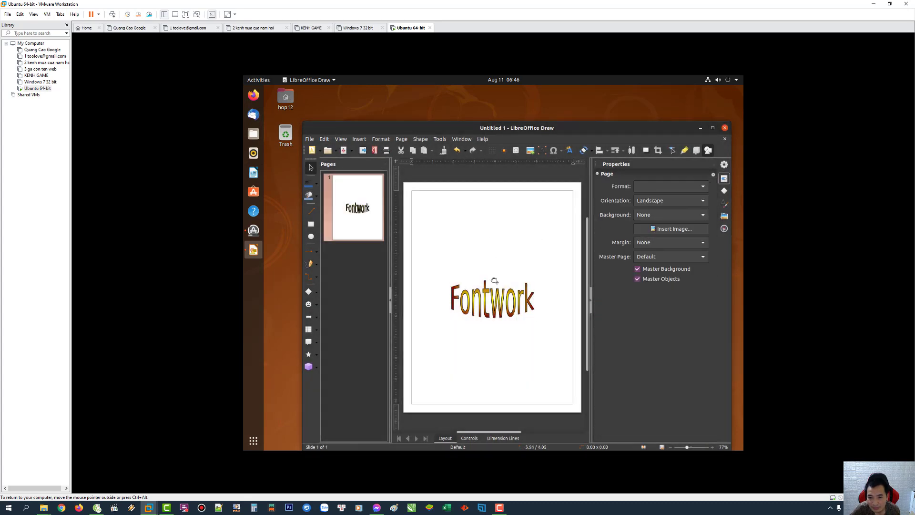
left_click_drag(492, 294, 481, 233)
double_click(485, 235)
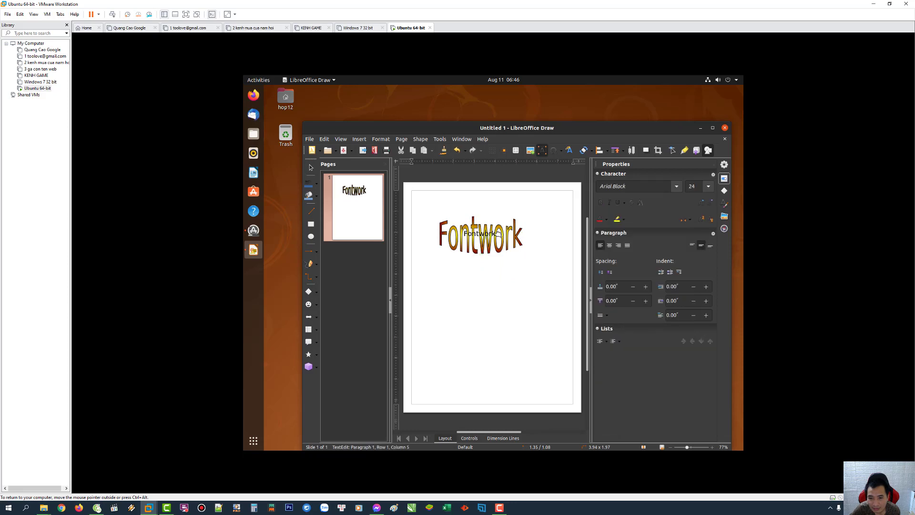
left_click(456, 232)
type("hello anh em")
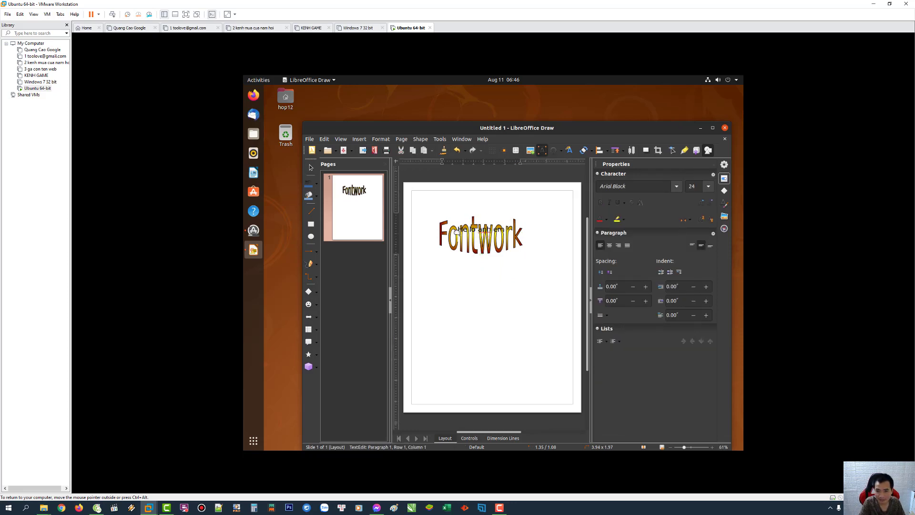
Finish the Fontwork text edit, then reposition it and stretch it wider to the left.
left_click(525, 289)
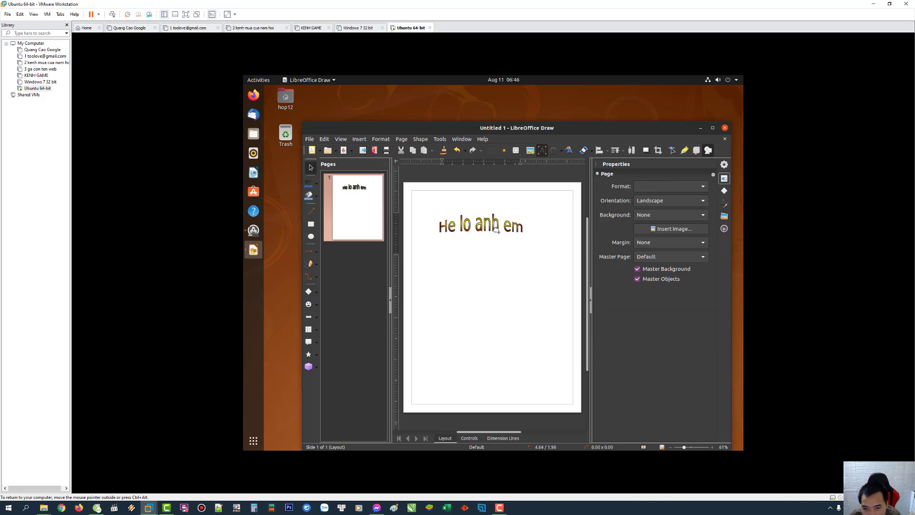
mouse_move(483, 222)
left_mouse_down()
mouse_move(493, 282)
mouse_move(493, 219)
left_mouse_up()
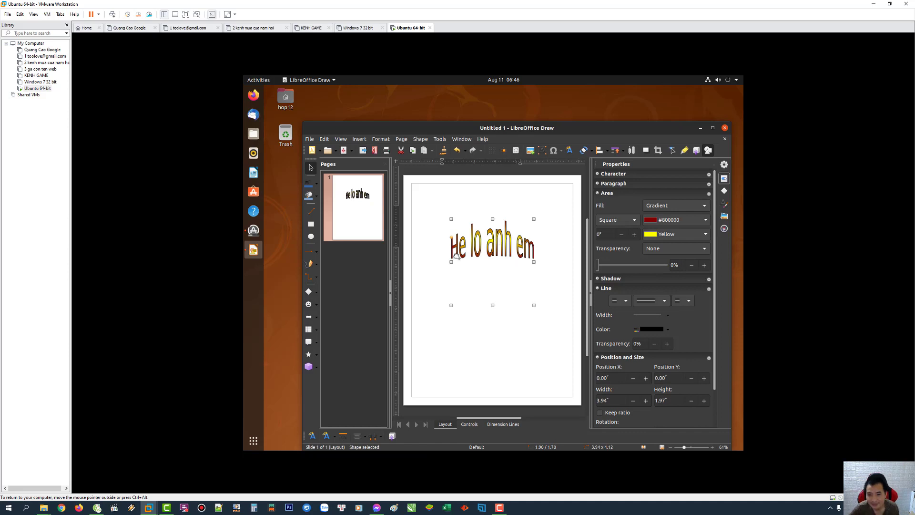
left_click_drag(420, 264, 419, 262)
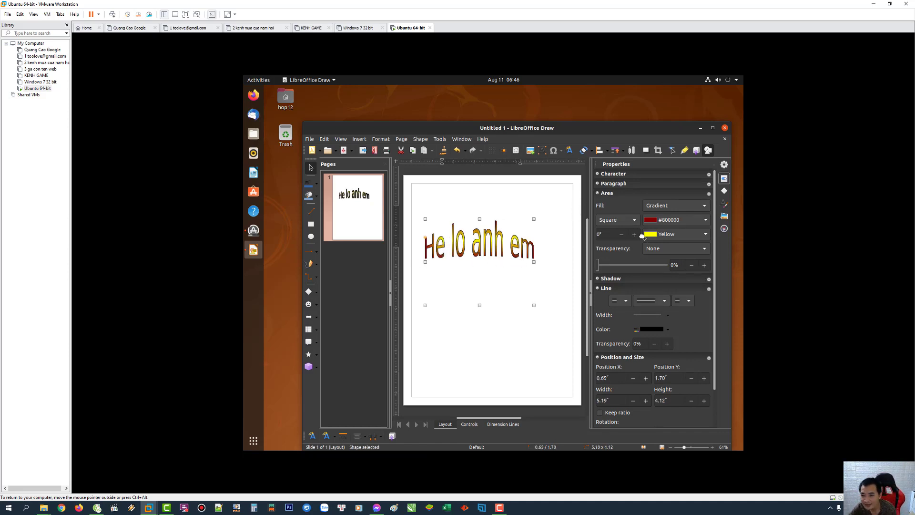
Set the gradient's second colour to Dark Magenta 2; open and cancel Export.
left_click(677, 233)
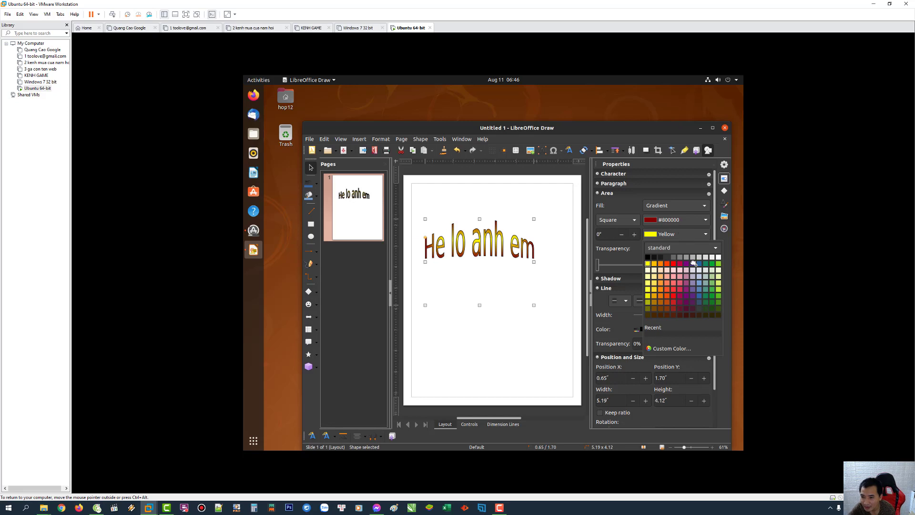
left_click(681, 302)
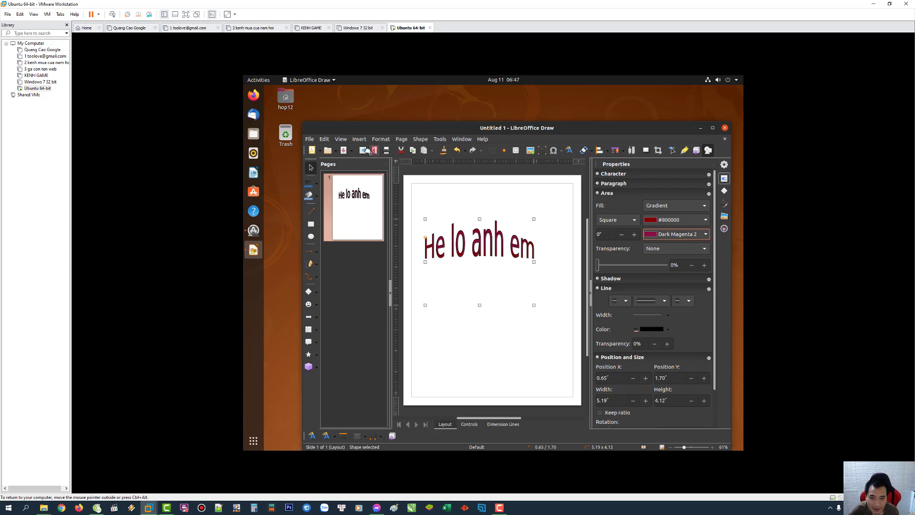
left_click(363, 151)
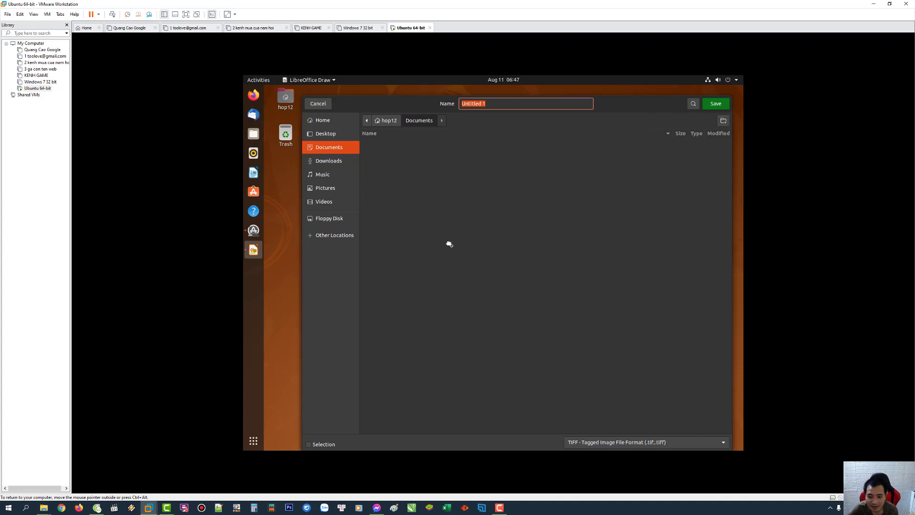
left_click(317, 103)
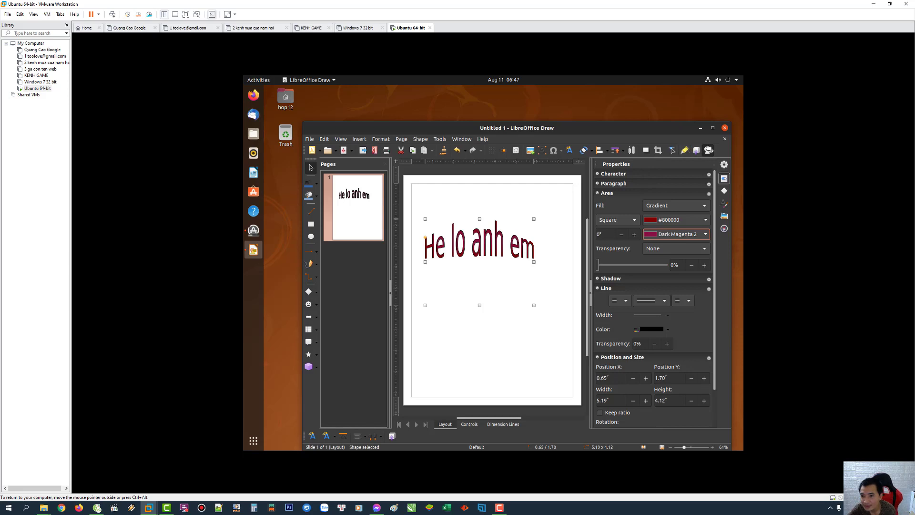
Zoom in on the 'e lo a' letters, then zoom back out to fit the page.
left_click(709, 150)
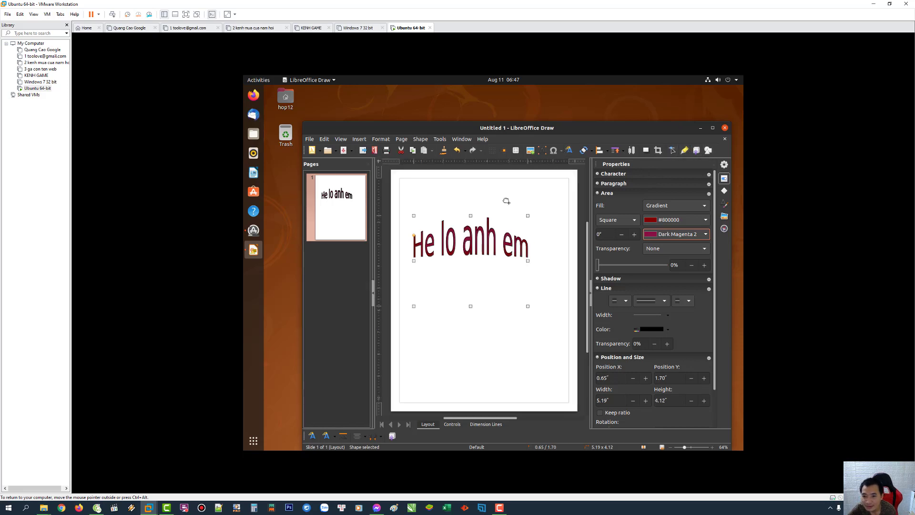
left_click(489, 201)
left_click(705, 150)
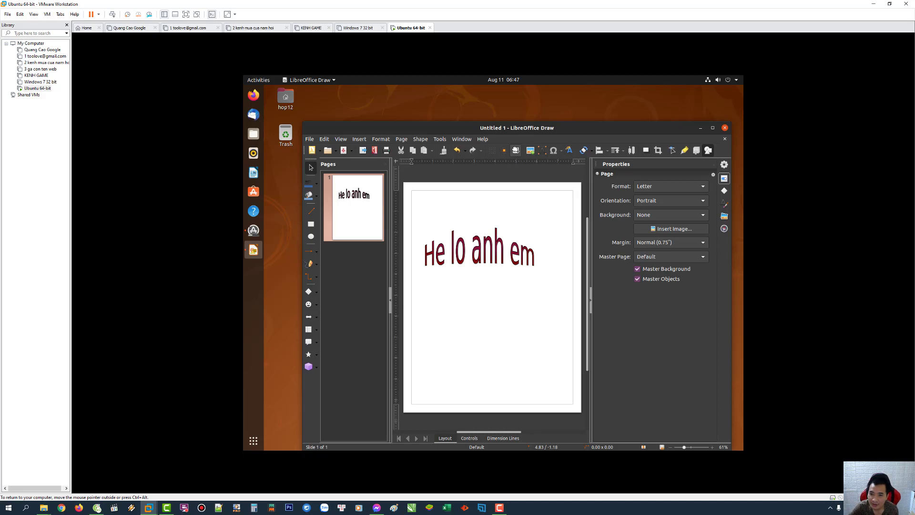
left_click(515, 151)
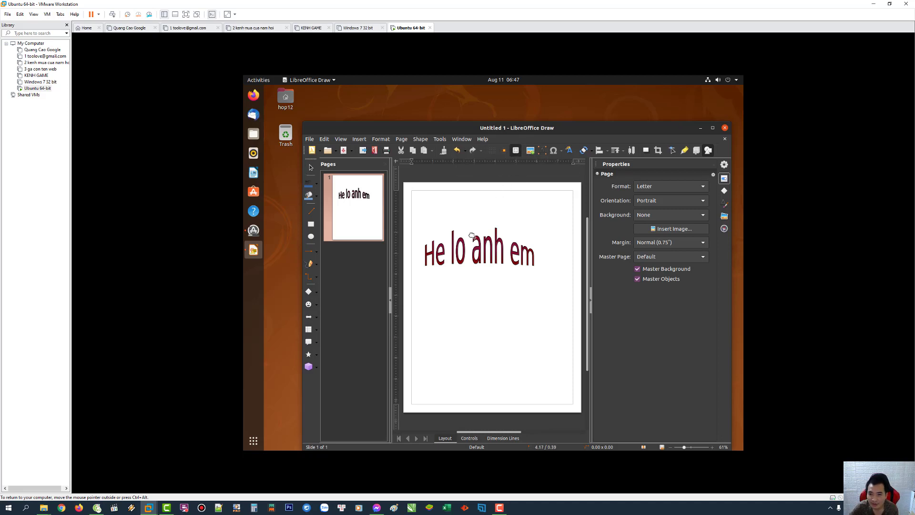
left_click_drag(439, 227, 480, 289)
scroll(510, 303, "down", 2)
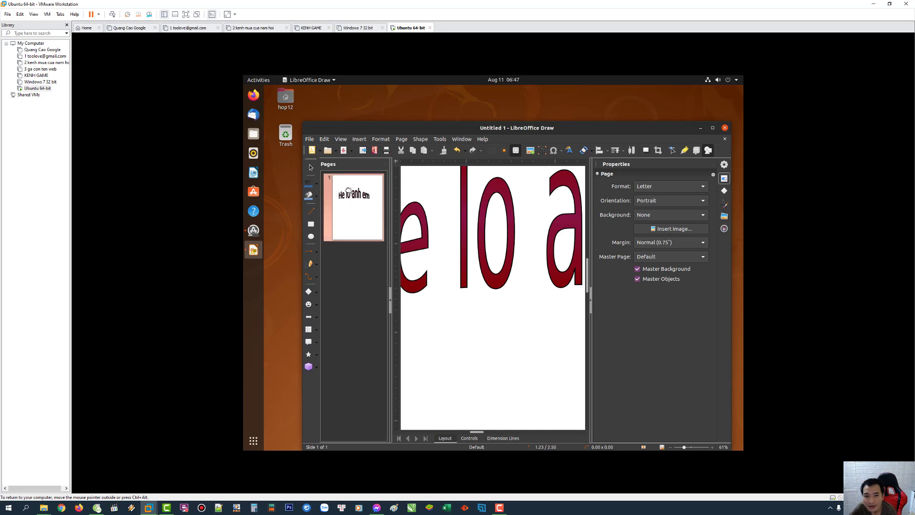
left_click(517, 152)
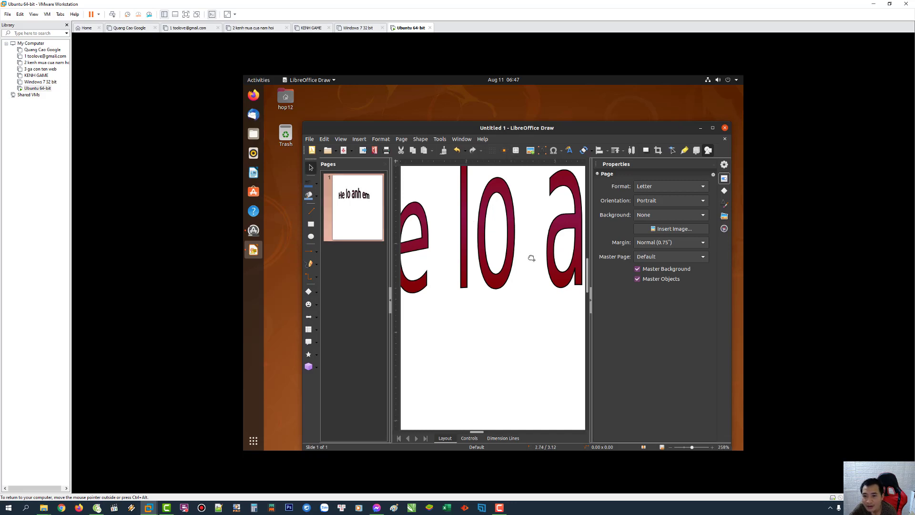
left_click(464, 200)
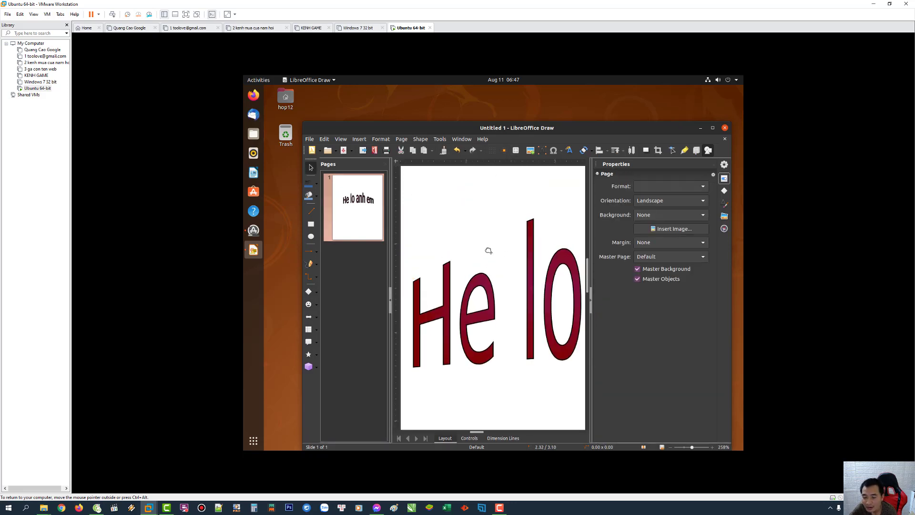
left_click(675, 447)
left_click_drag(681, 448, 686, 448)
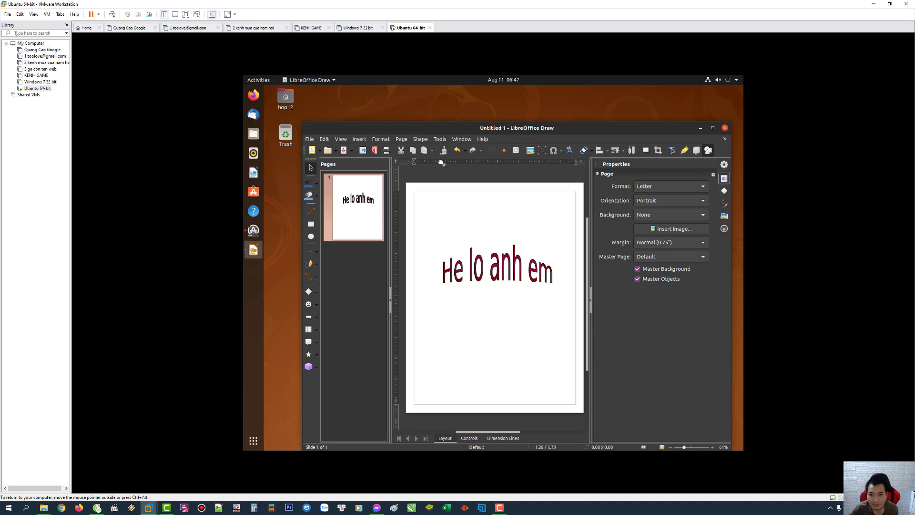
Add a text box reading 'Sdfafasfafa' above the Fontwork.
left_click(542, 150)
left_click(468, 222)
type("Sdfafasfafa")
key("Escape")
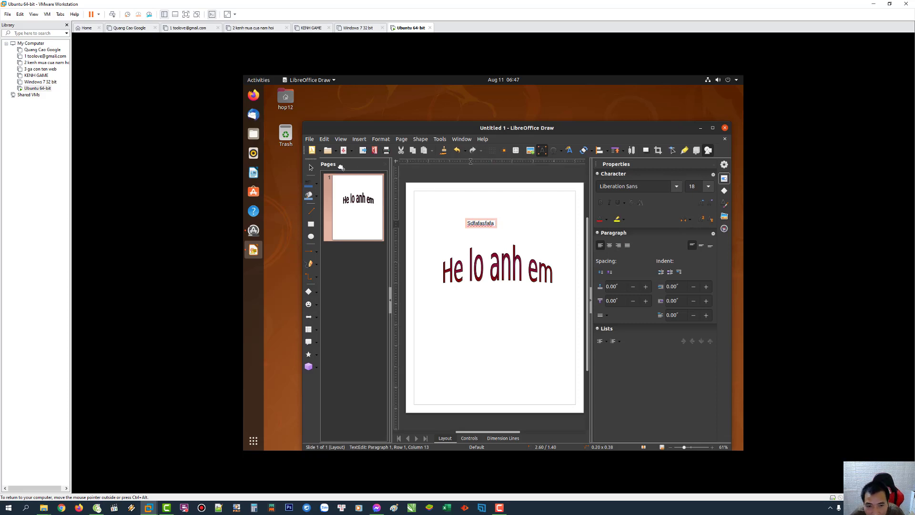
With the filled Freeform Line tool, scribble large black shapes over the Fontwork text.
left_click(489, 238)
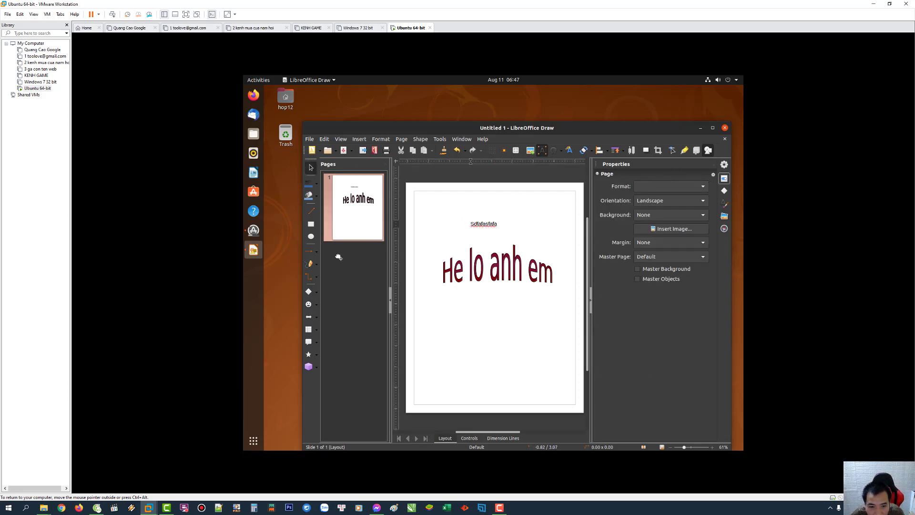
left_click(316, 196)
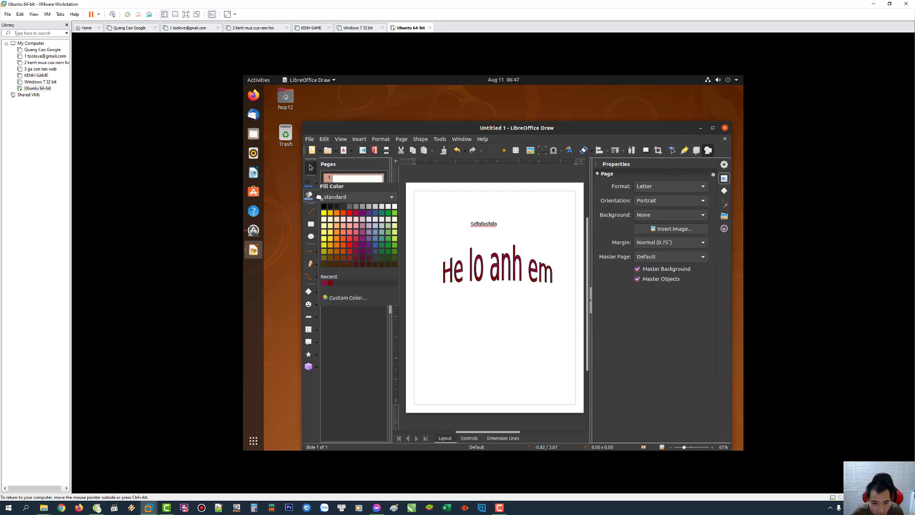
left_click(337, 208)
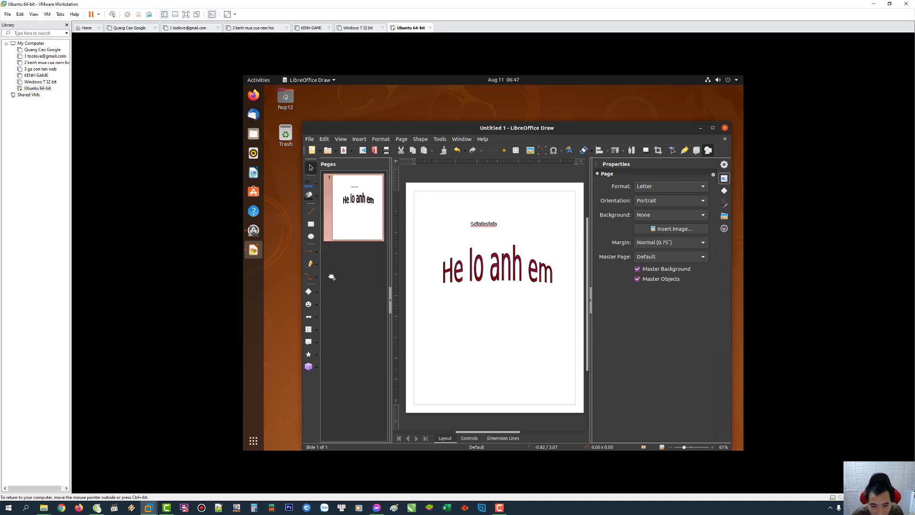
left_click(314, 265)
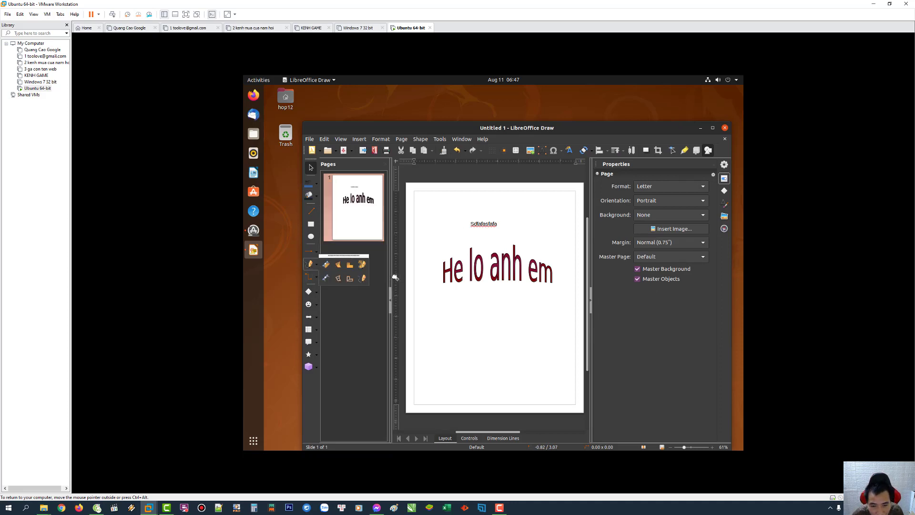
left_click(362, 265)
mouse_move(434, 241)
left_mouse_down()
mouse_move(510, 322)
mouse_move(563, 172)
mouse_move(473, 239)
mouse_move(536, 256)
mouse_move(500, 339)
mouse_move(460, 259)
mouse_move(467, 238)
mouse_move(438, 266)
mouse_move(457, 326)
mouse_move(439, 384)
mouse_move(436, 354)
mouse_move(486, 375)
left_mouse_up()
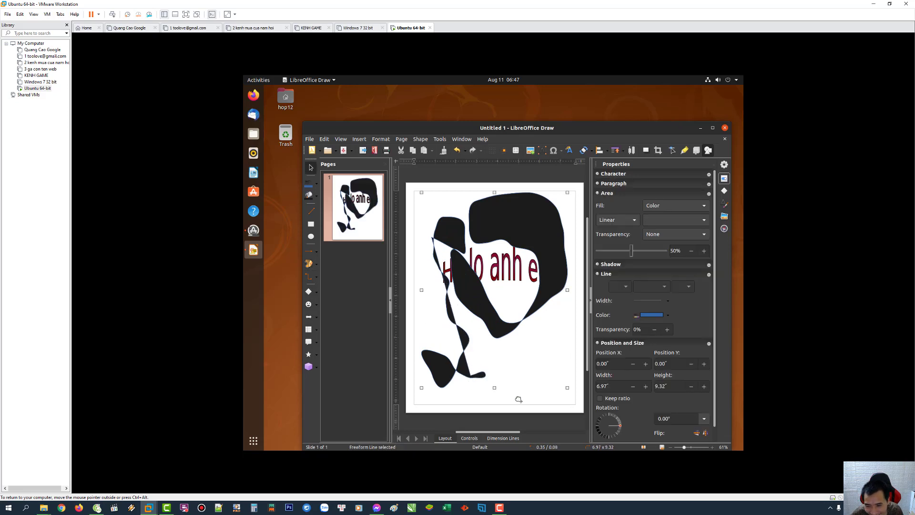
left_click(552, 358)
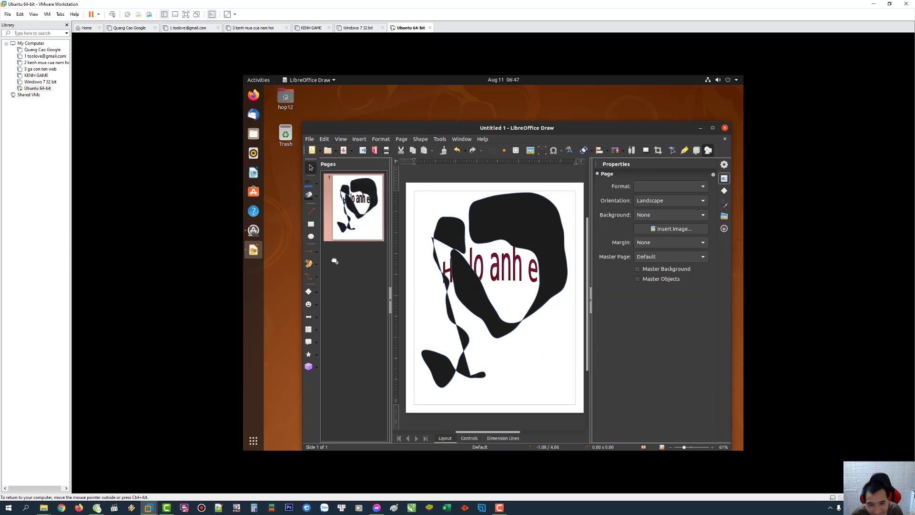
mouse_move(507, 342)
left_mouse_down()
mouse_move(525, 378)
mouse_move(553, 344)
mouse_move(525, 355)
mouse_move(564, 325)
mouse_move(549, 312)
mouse_move(557, 296)
mouse_move(548, 334)
mouse_move(516, 388)
mouse_move(482, 348)
mouse_move(503, 351)
mouse_move(509, 271)
mouse_move(529, 215)
mouse_move(520, 179)
mouse_move(534, 188)
mouse_move(555, 243)
mouse_move(513, 310)
mouse_move(529, 343)
left_mouse_up()
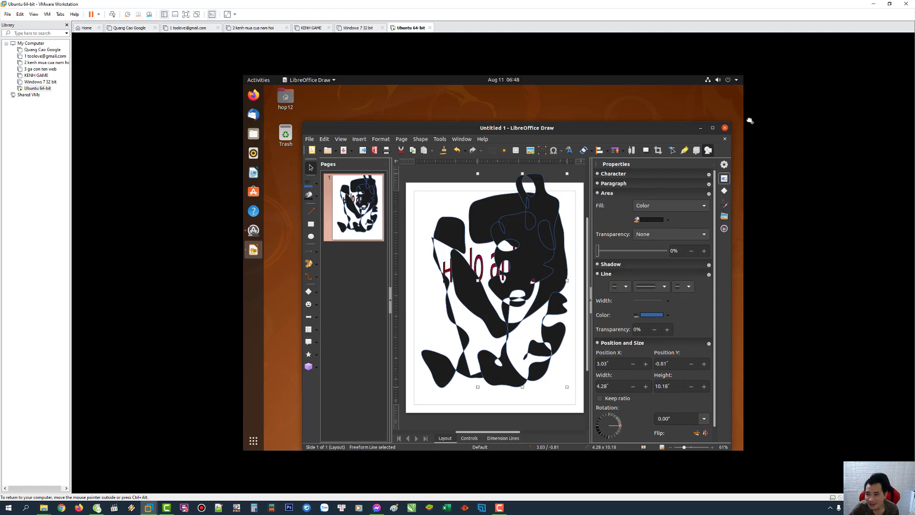
Close Draw with Don't Save, launch Language Support, and start installing missing language packs.
left_click(725, 128)
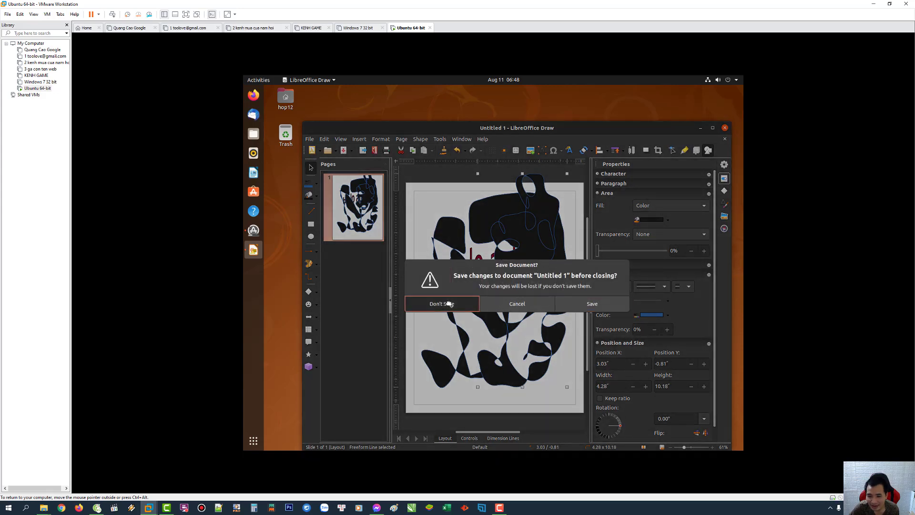
left_click(443, 303)
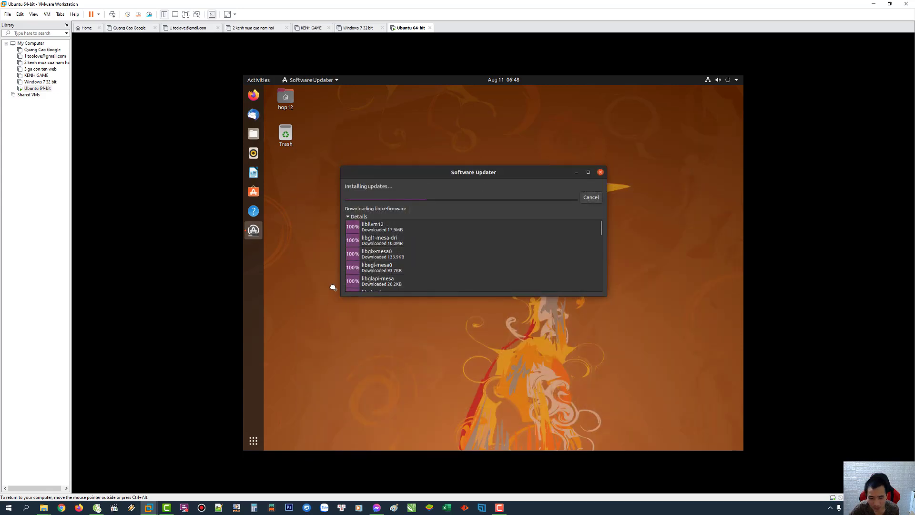
left_click(253, 440)
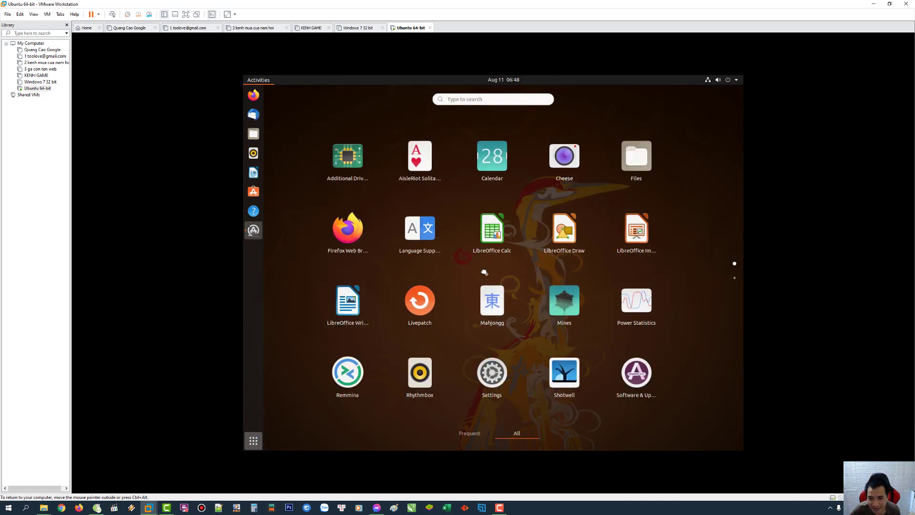
left_click(420, 234)
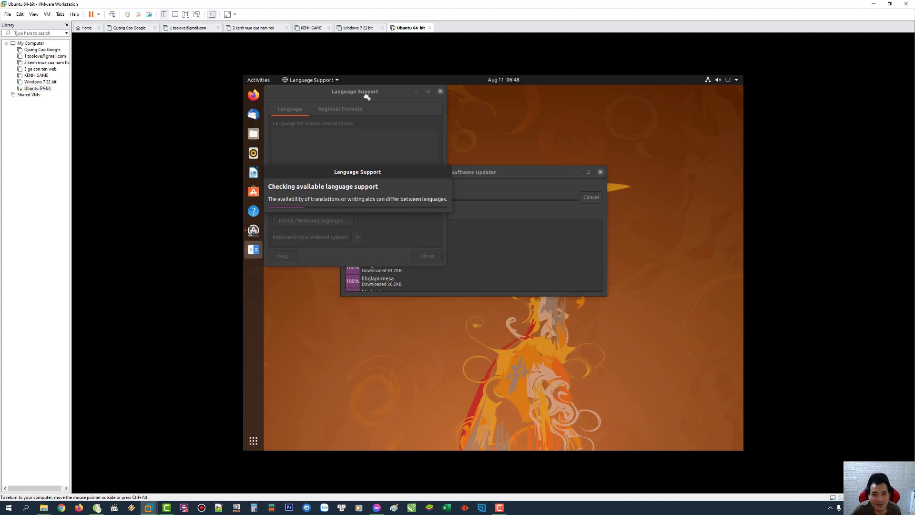
left_click_drag(367, 96, 550, 157)
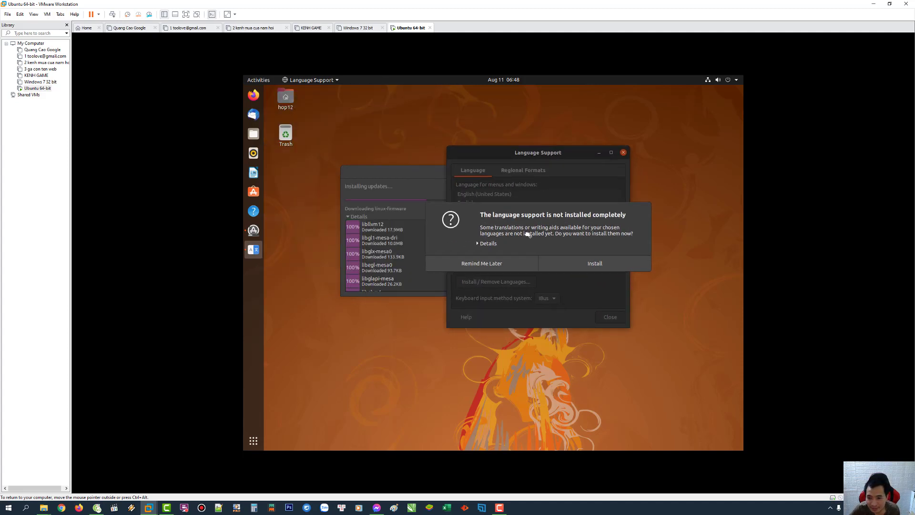
left_click(595, 264)
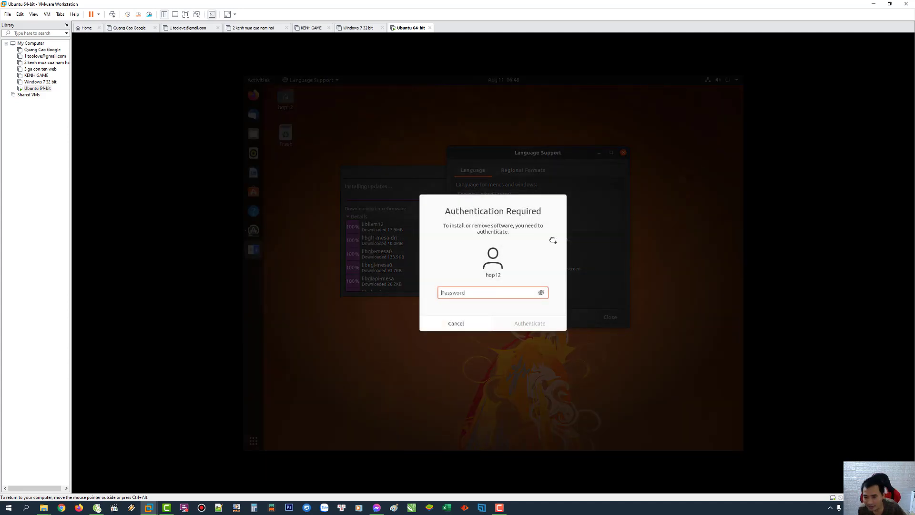
Authenticate with the account password, then arrange the progress, Software Updater and Language Support windows.
type("1")
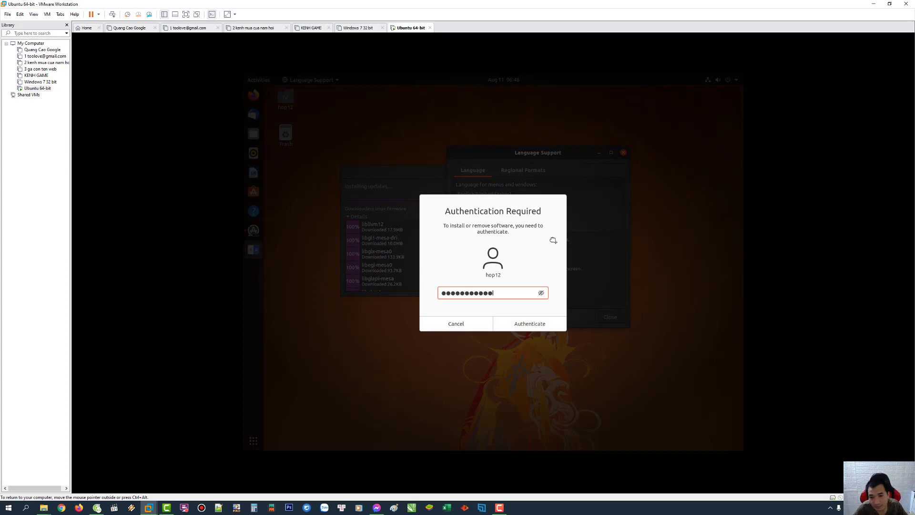
key("Return")
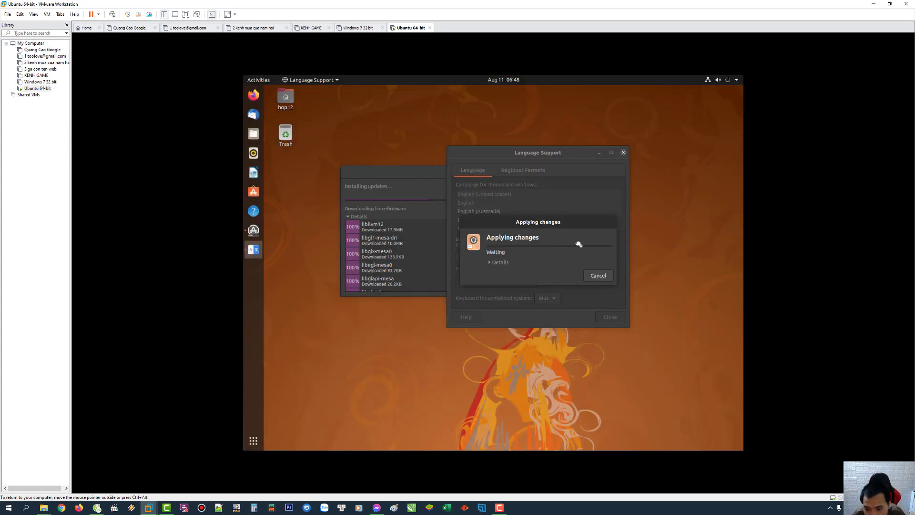
right_click(295, 238)
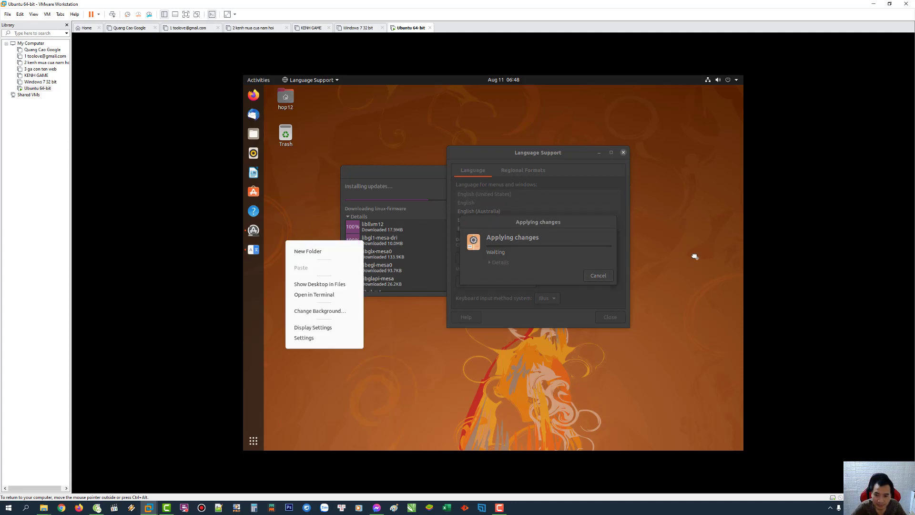
left_click(541, 219)
left_click_drag(536, 225, 624, 224)
mouse_move(423, 177)
left_mouse_down()
mouse_move(418, 203)
mouse_move(347, 330)
left_mouse_up()
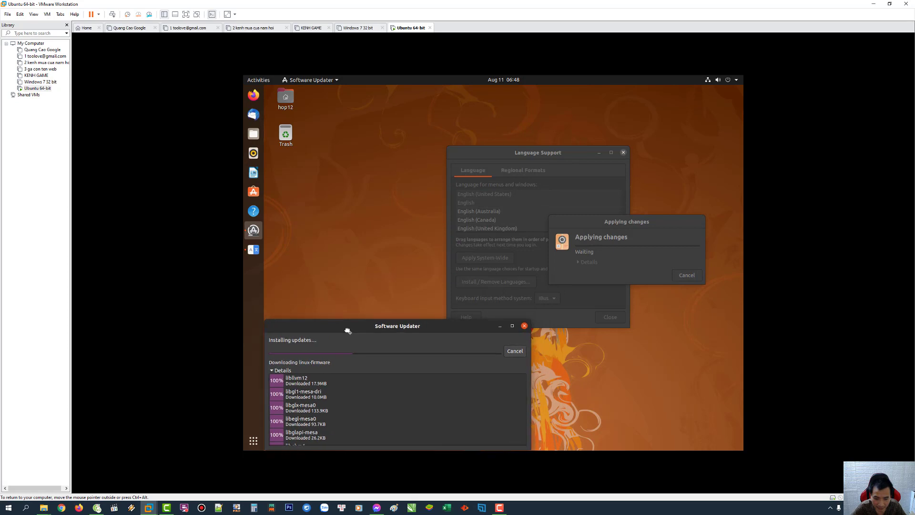
left_click_drag(523, 156, 522, 124)
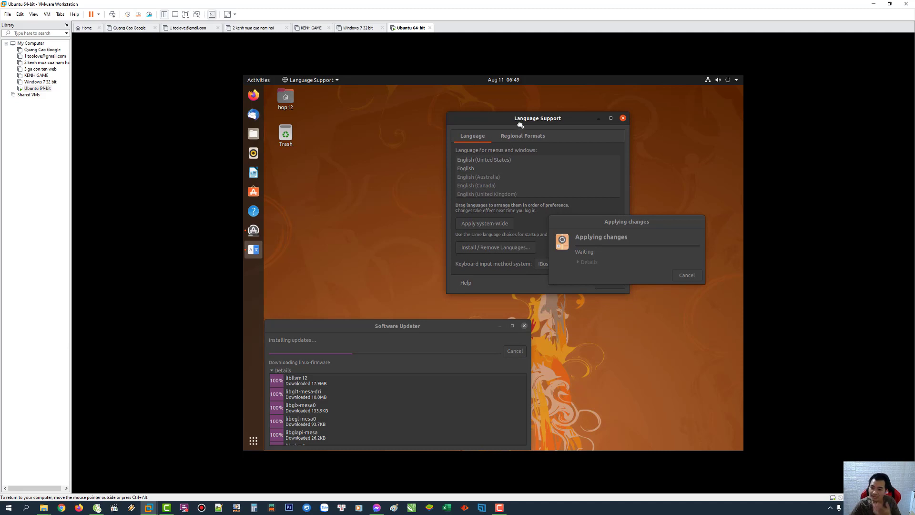
Wait for the changes to finish applying, shifting the progress dialog aside and raising Language Support.
mouse_move(511, 173)
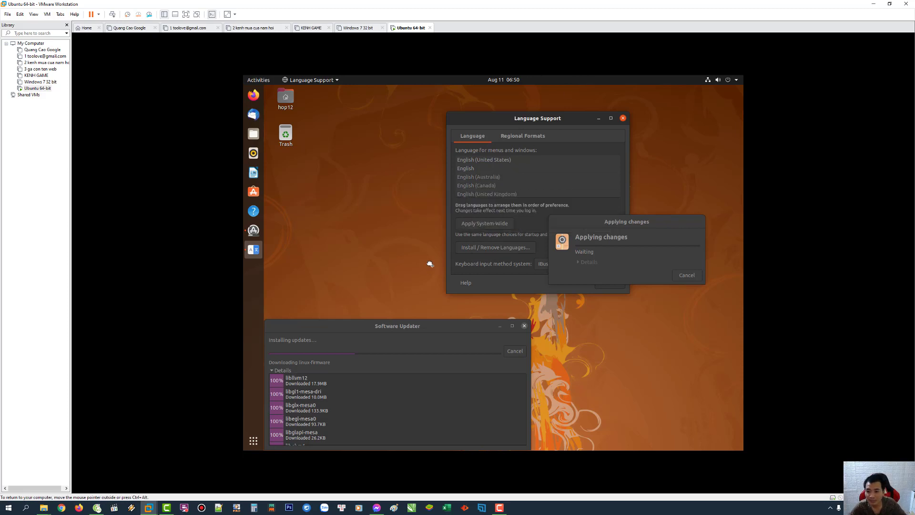
right_click(374, 189)
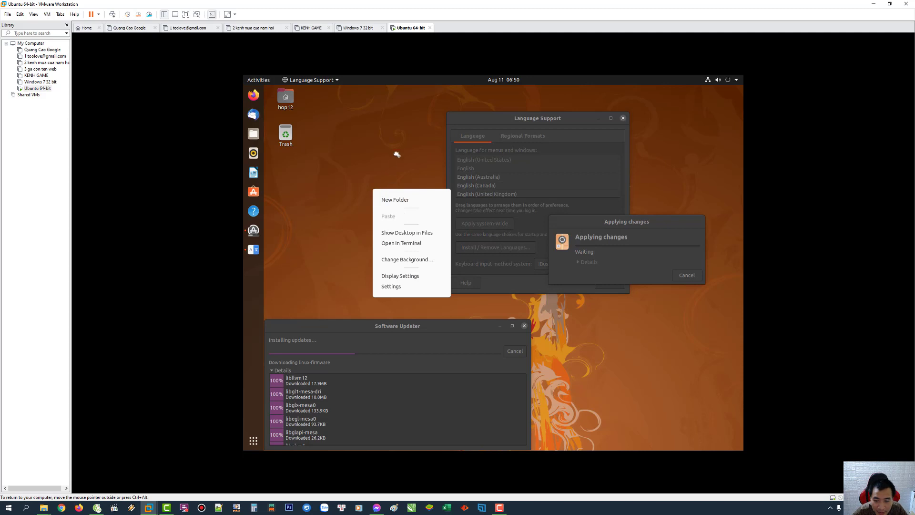
left_click(389, 173)
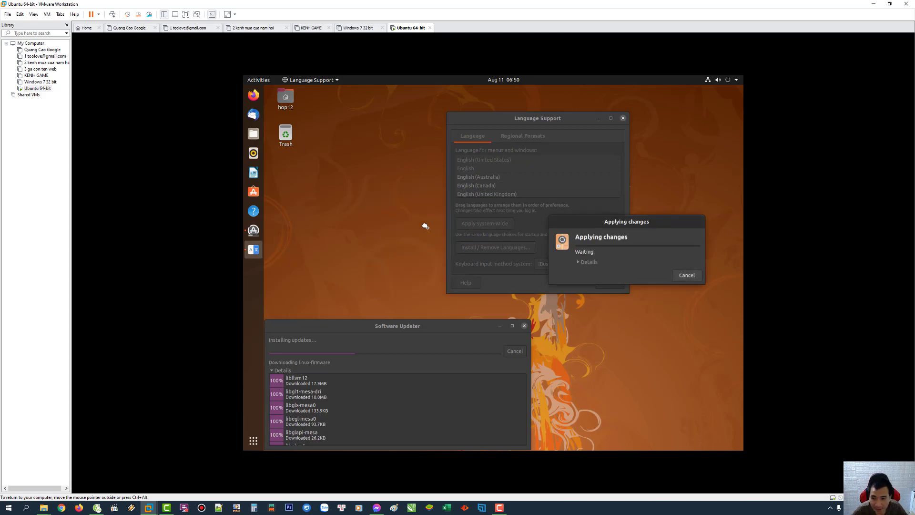
left_click_drag(625, 224, 516, 203)
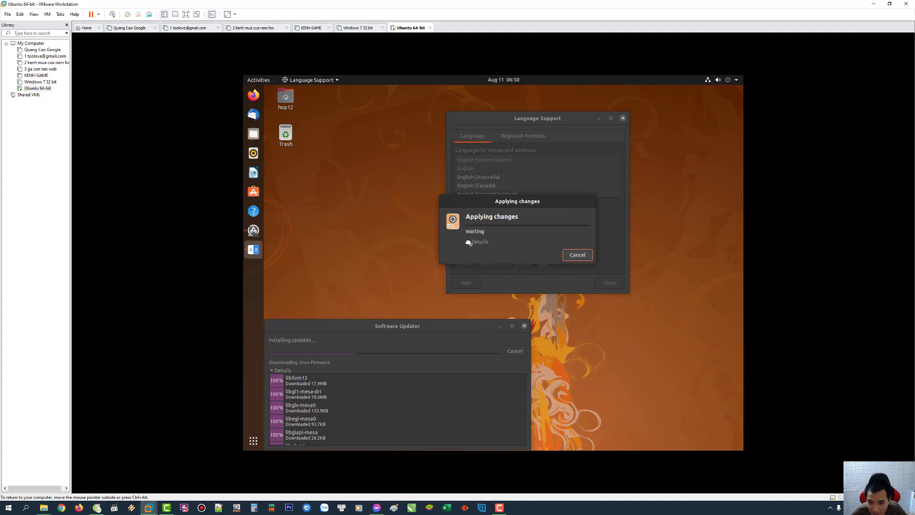
left_click_drag(496, 202, 683, 179)
left_click_drag(508, 119, 377, 113)
left_click_drag(691, 176, 602, 170)
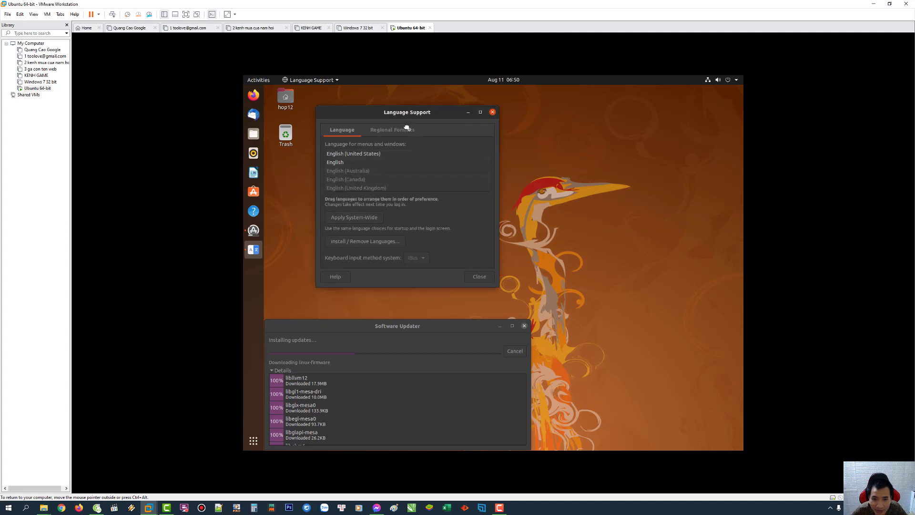
Move the Language Support window right and try reordering English (Canada) in the language list.
left_click_drag(404, 115, 473, 107)
left_click(531, 170)
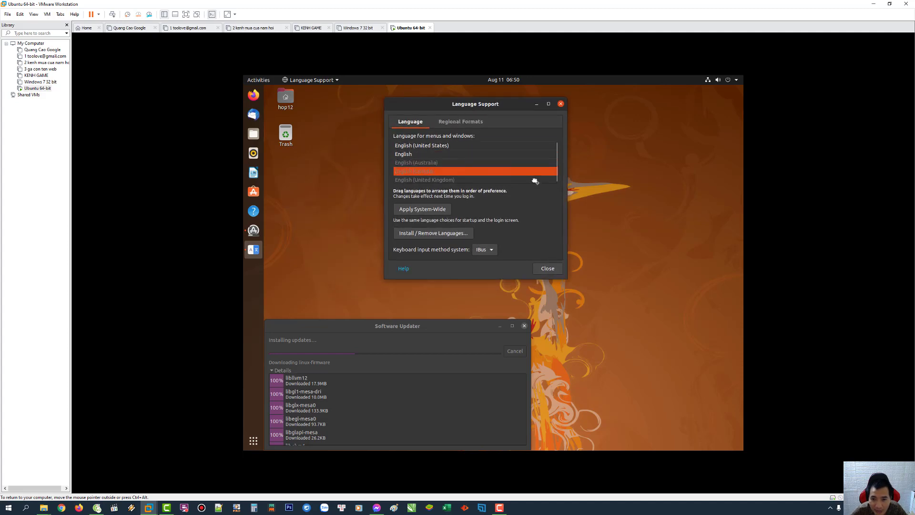
left_click_drag(532, 170, 453, 174)
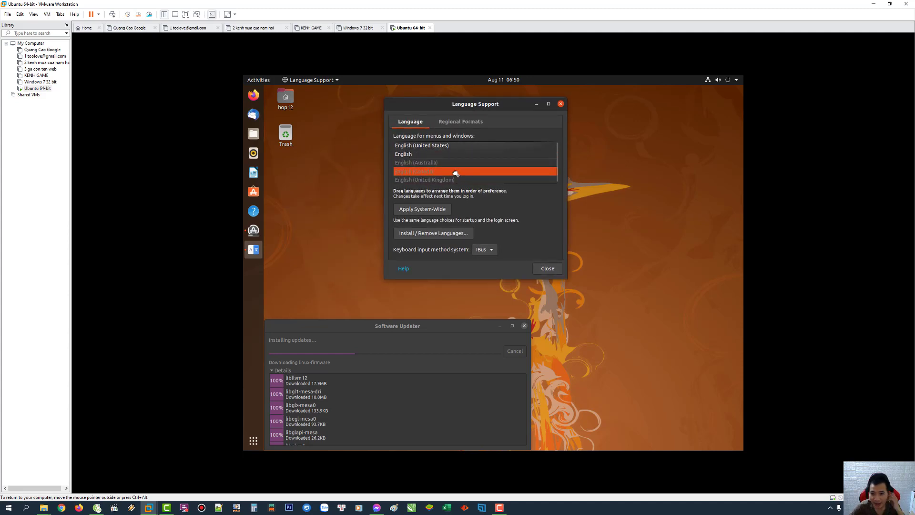
In Installed Languages, tick Vietnamese and apply to queue its installation.
left_click(450, 234)
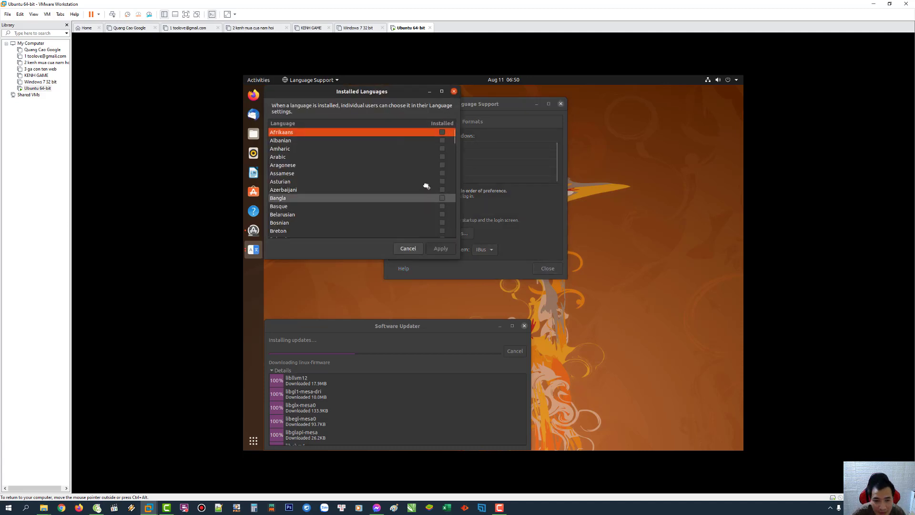
scroll(428, 183, "down", 5)
scroll(372, 208, "down", 10)
scroll(338, 211, "down", 6)
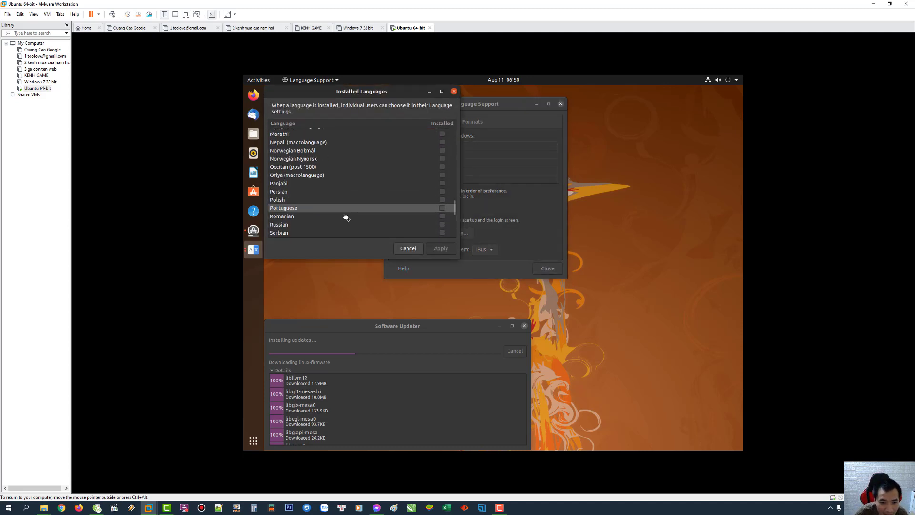
left_click(350, 216)
left_click(442, 218)
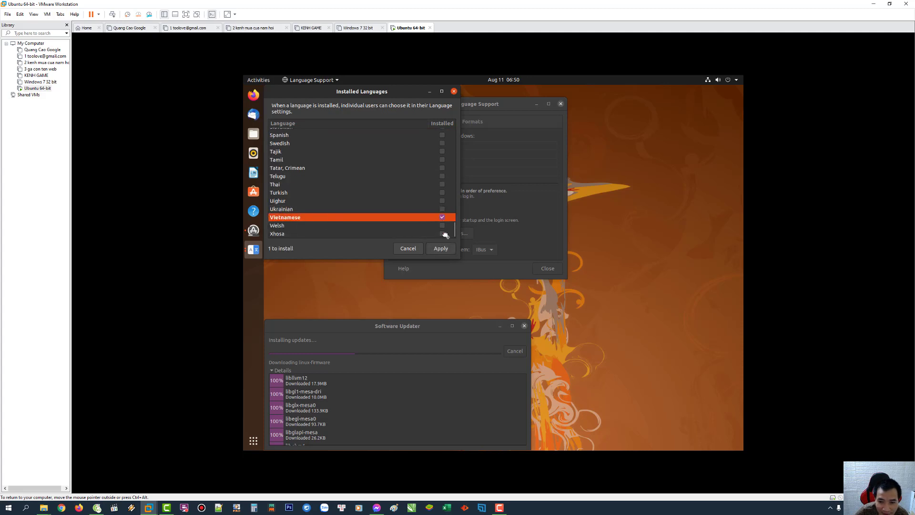
left_click(447, 249)
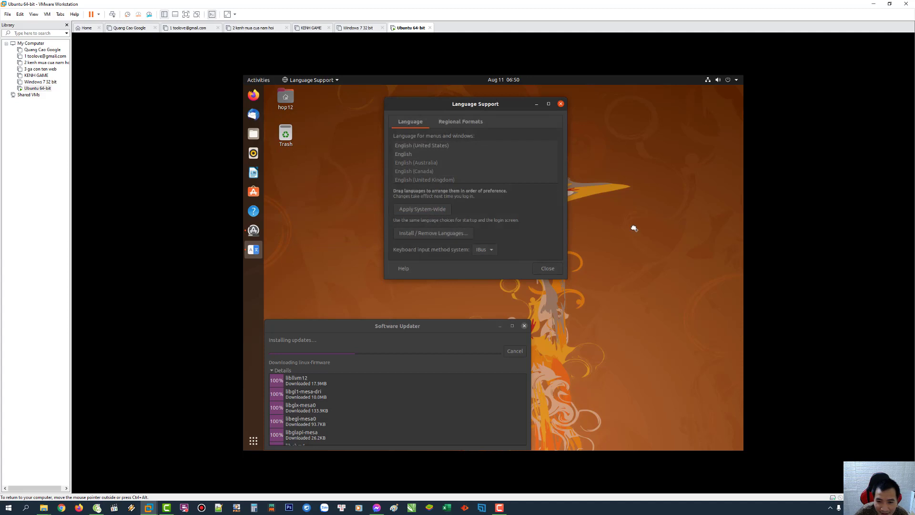
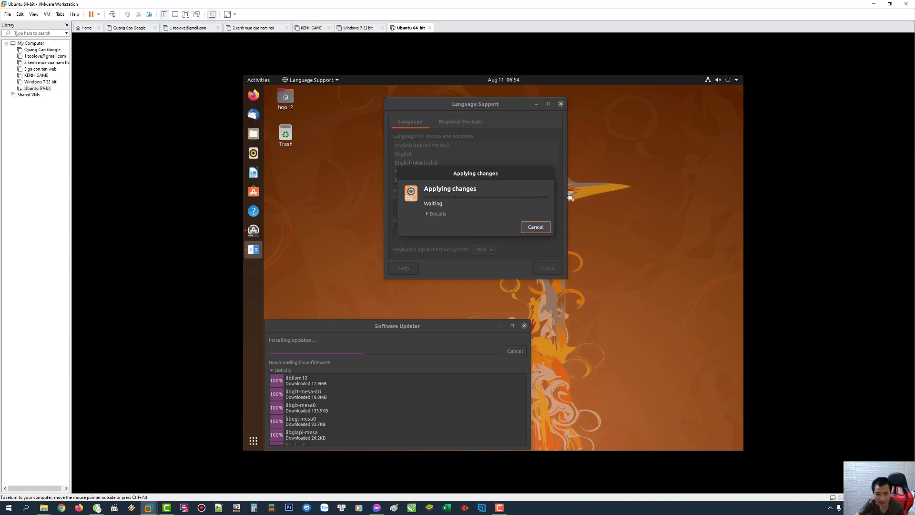
Raise Language Support and nudge the Applying changes dialog up and to the right.
right_click(563, 299)
left_click(480, 301)
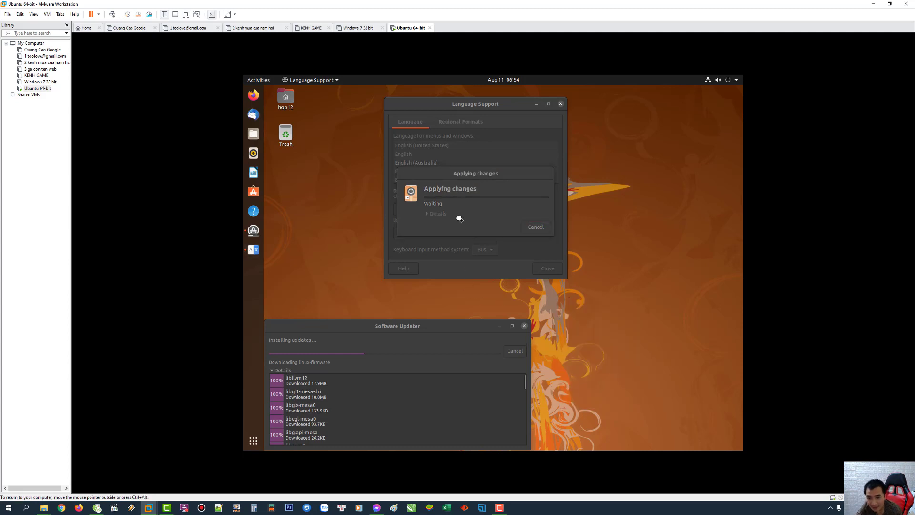
left_click(461, 220)
left_click(472, 269)
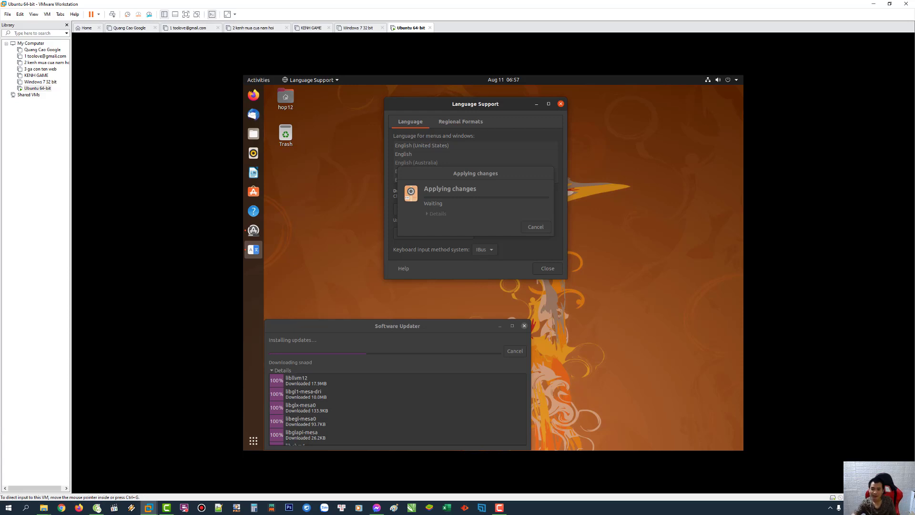
left_click_drag(466, 174, 494, 144)
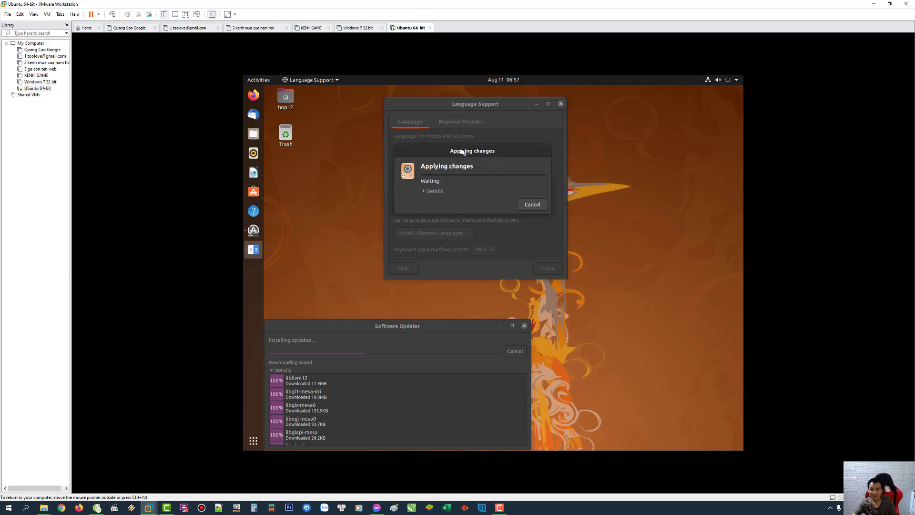
right_click(635, 180)
key("Escape")
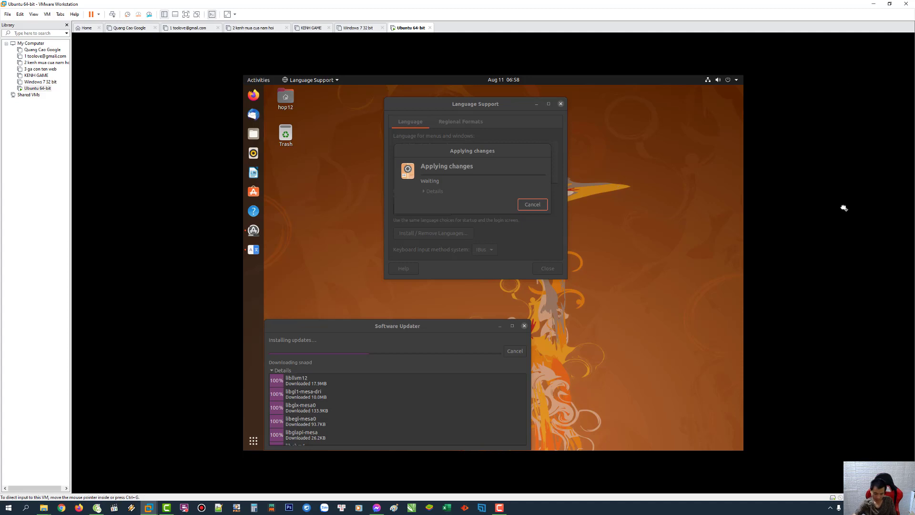
Slide Applying changes further right and move Software Updater up toward the centre.
right_click(738, 168)
left_click(623, 162)
right_click(622, 162)
left_click(612, 150)
left_click(491, 152)
left_click_drag(491, 152, 567, 145)
left_click(429, 320)
left_click_drag(429, 320, 473, 283)
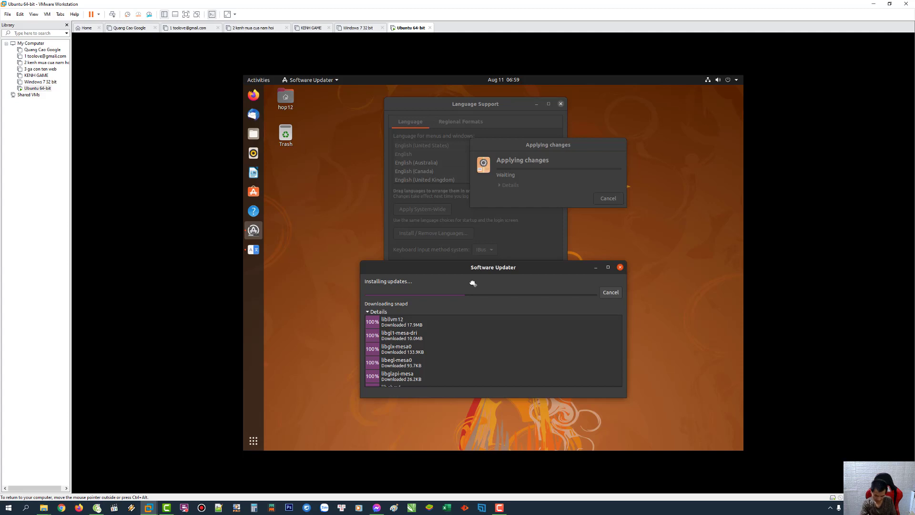
Shift the Applying changes dialog further right and Software Updater slightly right.
right_click(661, 161)
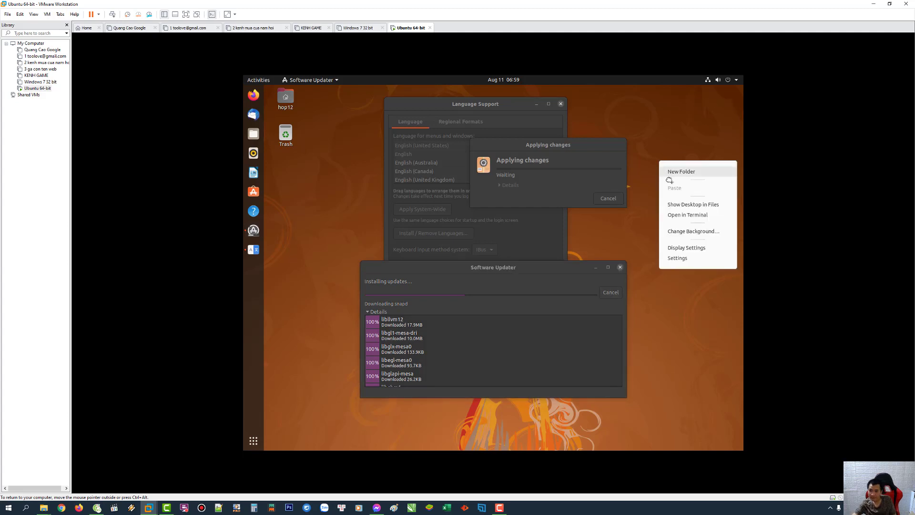
left_click(674, 128)
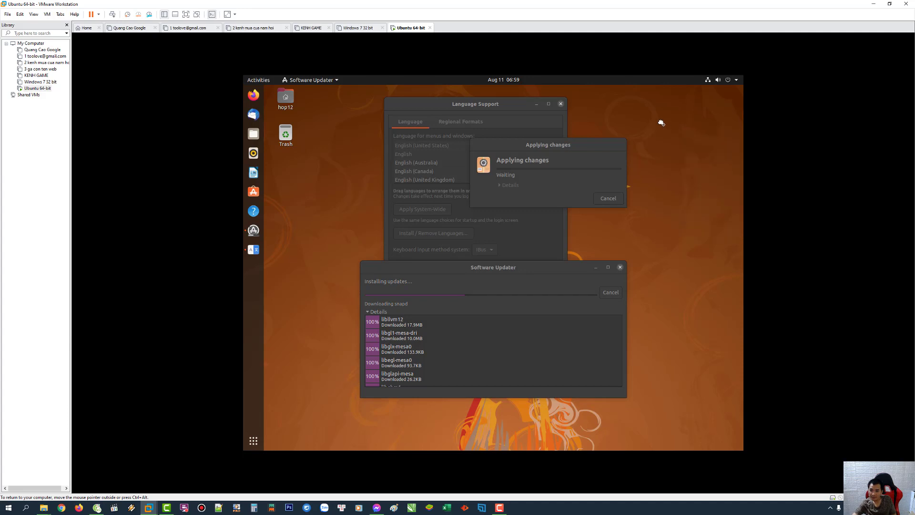
left_click_drag(529, 145, 588, 146)
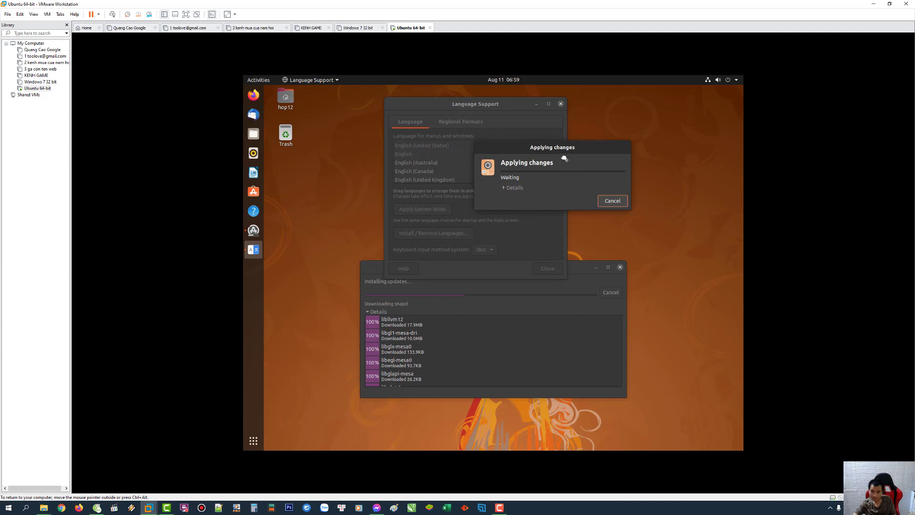
left_click_drag(582, 273, 615, 265)
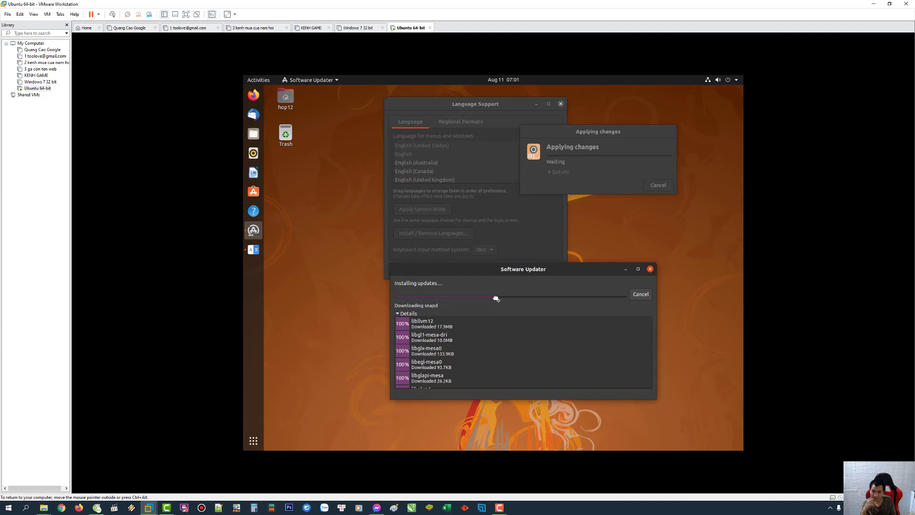
Raise the Language Support window and move it slightly up and left.
right_click(306, 224)
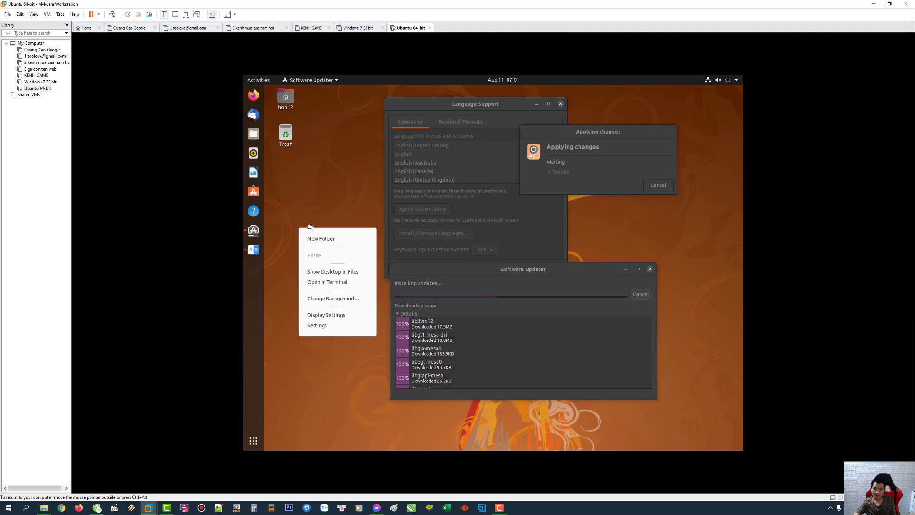
left_click(333, 217)
left_click(515, 104)
left_click_drag(515, 104, 499, 91)
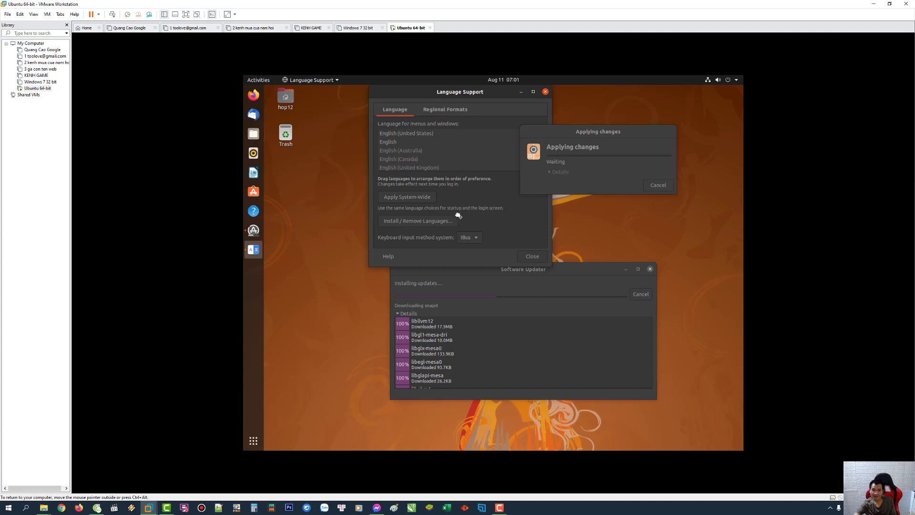
Centre Applying changes over Language Support and drop Software Updater down and left.
left_click_drag(589, 132, 484, 143)
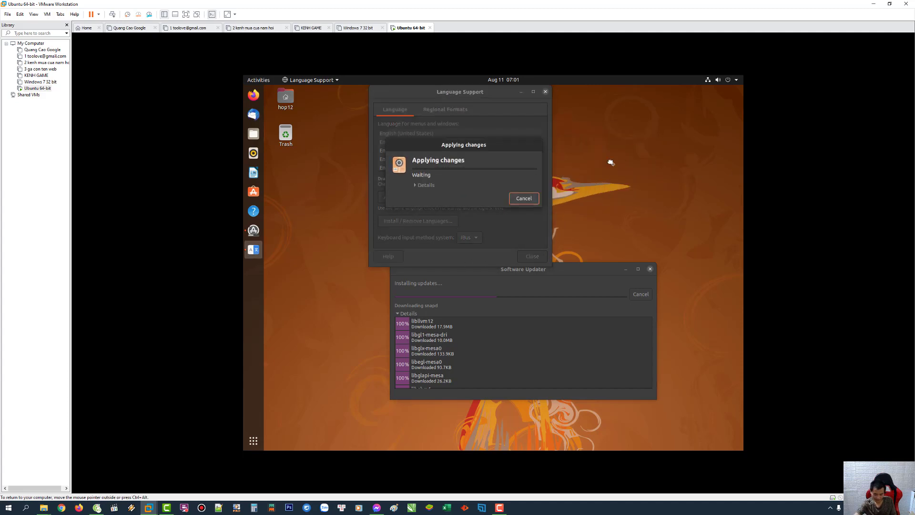
left_click_drag(708, 120, 643, 180)
left_click_drag(572, 269, 528, 276)
left_click_drag(741, 153, 681, 282)
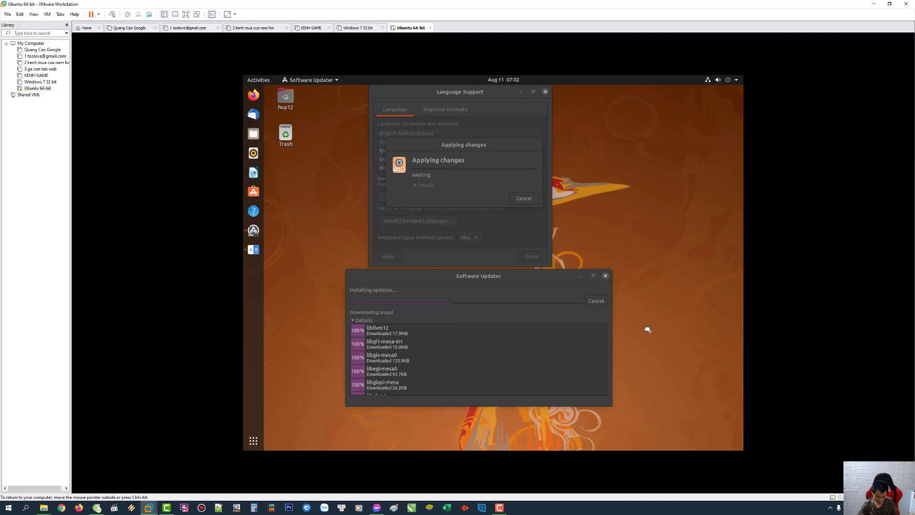
Spread Applying changes right, Software Updater up-right, Language Support down-left, then open hop12.
right_click(652, 214)
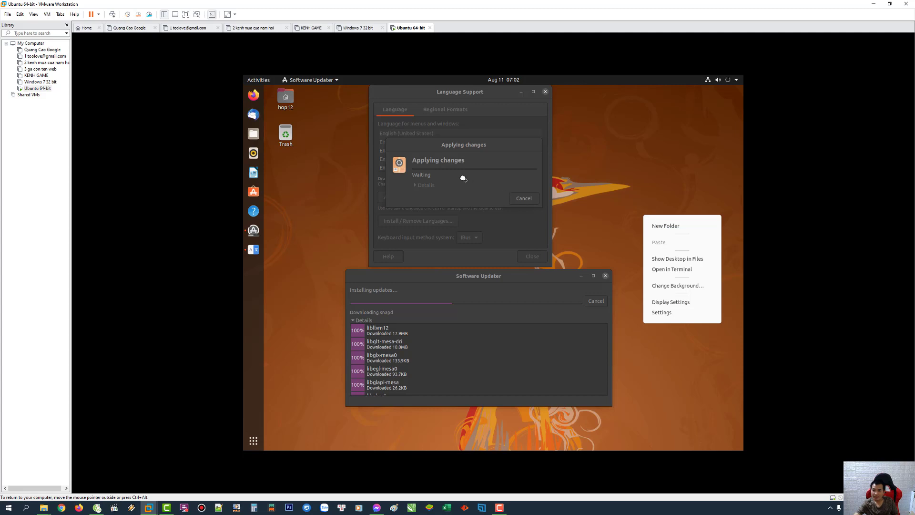
left_click_drag(448, 146, 644, 156)
left_click_drag(563, 276, 661, 246)
left_click(485, 114)
left_click_drag(486, 114, 420, 157)
left_click(283, 105)
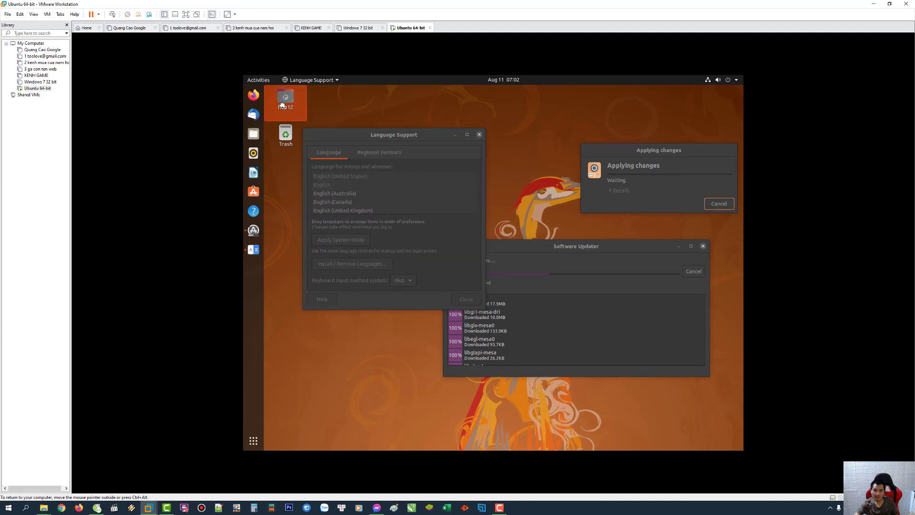
double_click(282, 105)
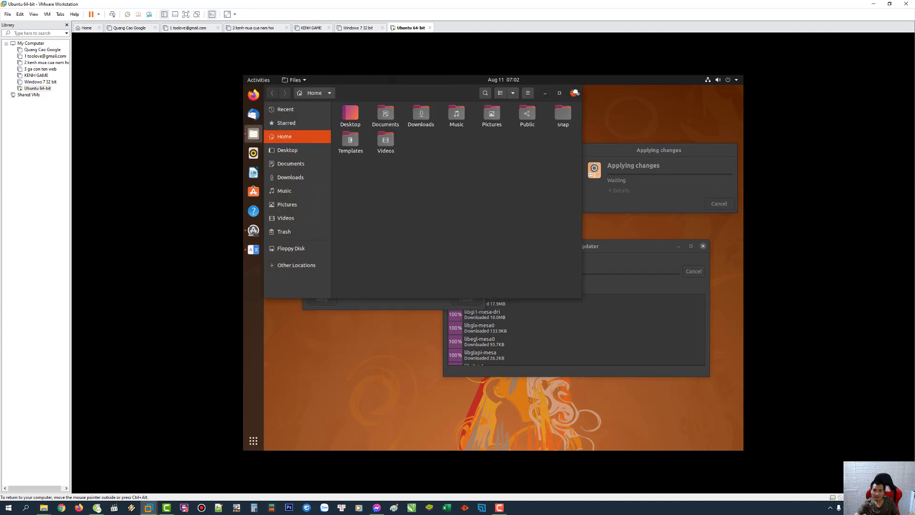
Close the Files window showing the hop12 folder.
left_click(576, 92)
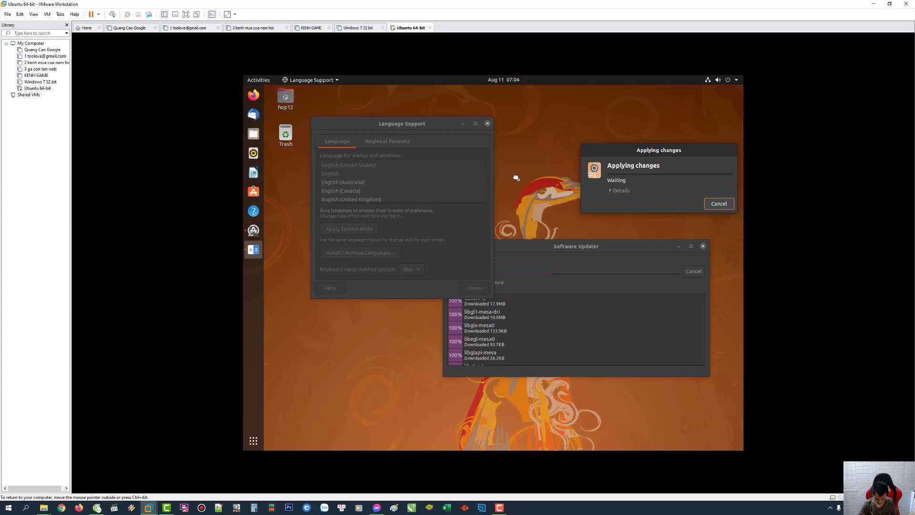
Move Applying changes and Software Updater aside, and lift Language Support up and right.
left_click_drag(604, 146, 526, 147)
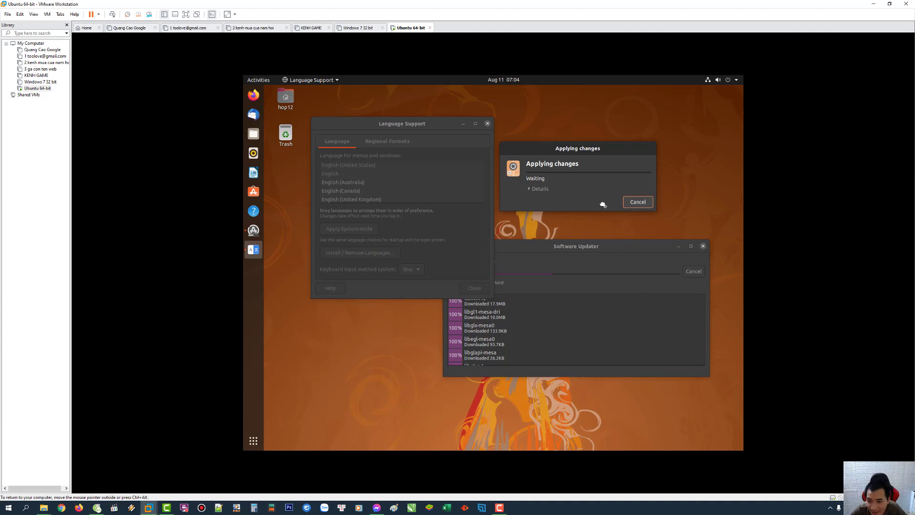
left_click(556, 256)
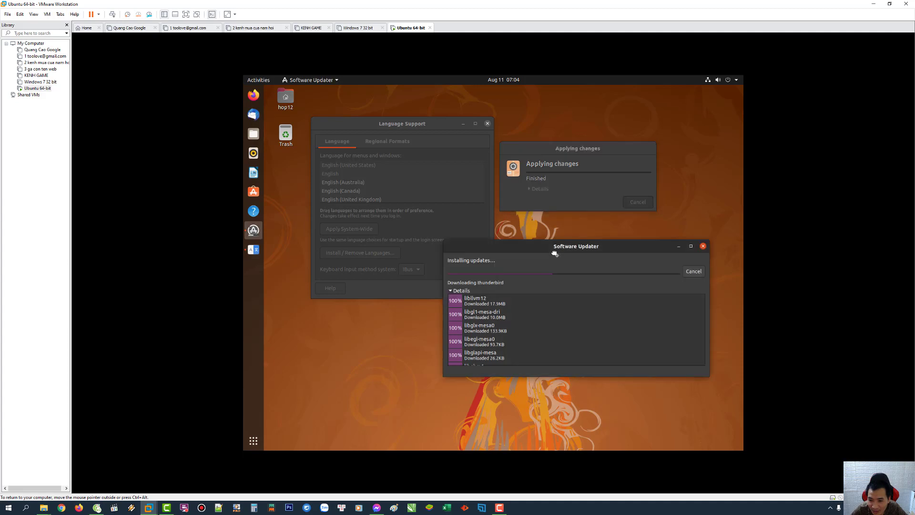
left_click_drag(555, 256, 492, 288)
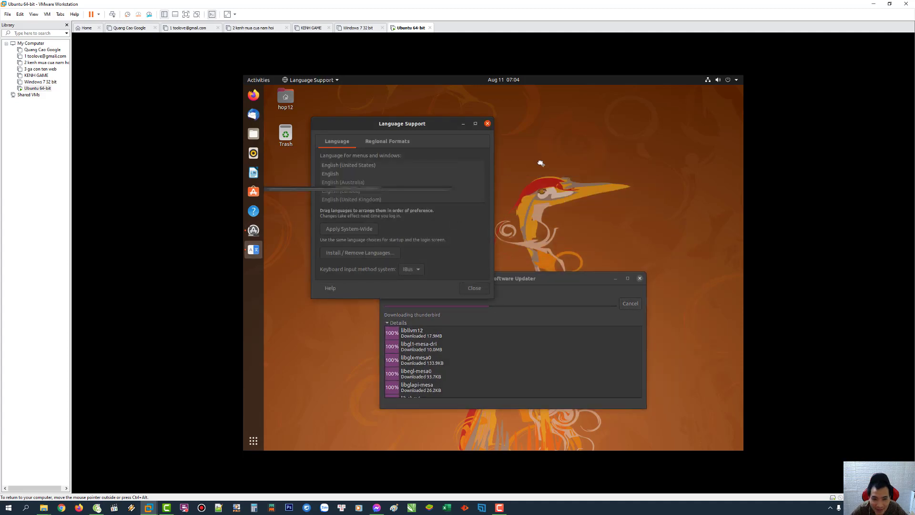
left_click_drag(424, 121, 456, 97)
Tick Vietnamese in the Installed Languages list and move Software Updater up-left.
left_click(384, 230)
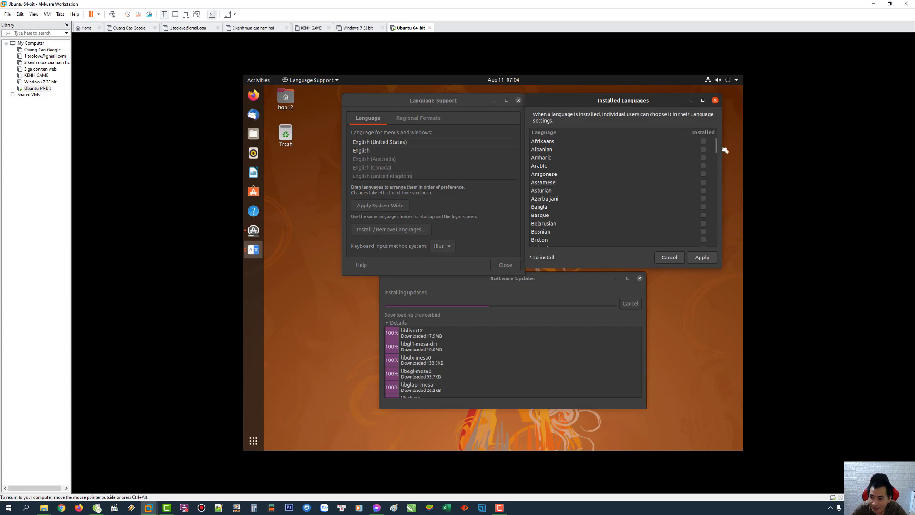
left_click_drag(716, 149, 708, 256)
left_click(563, 226)
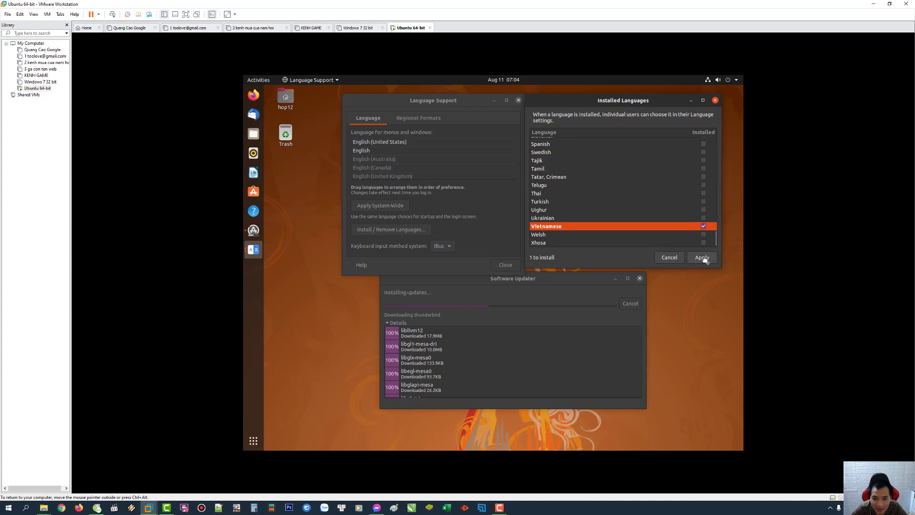
left_click(490, 308)
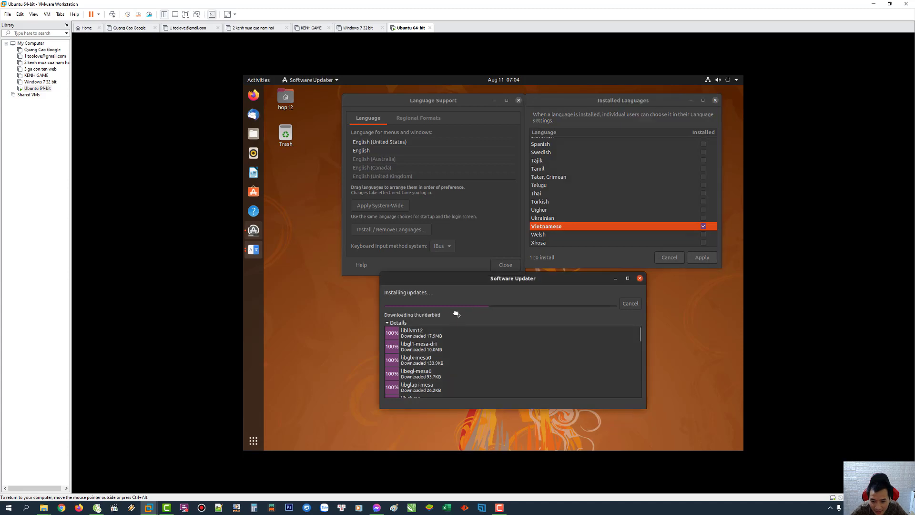
left_click_drag(462, 279, 395, 266)
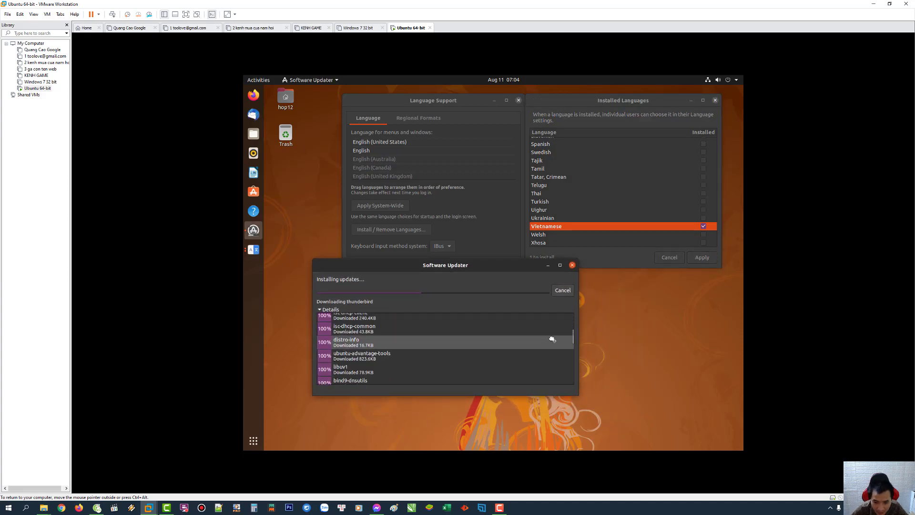
left_click_drag(573, 350, 574, 380)
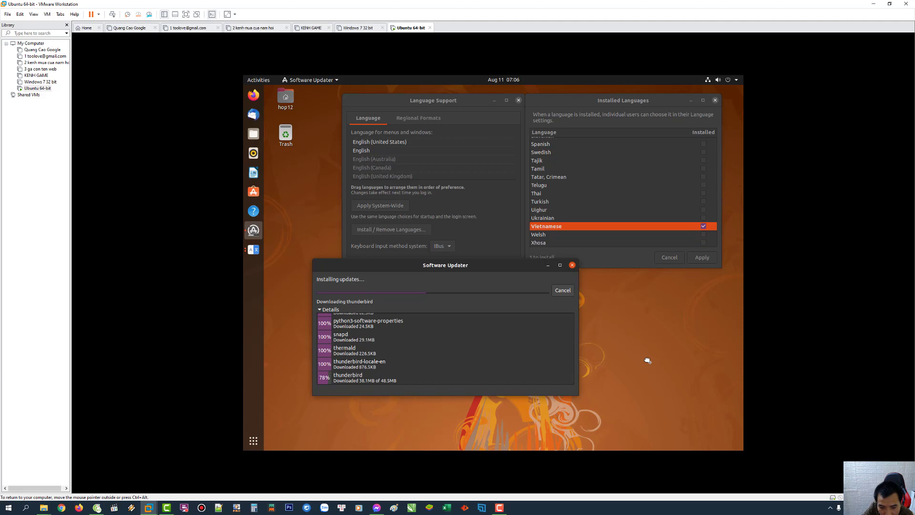
Cancel Software Updater's in-progress installation of downloaded updates.
scroll(458, 340, "up", 5)
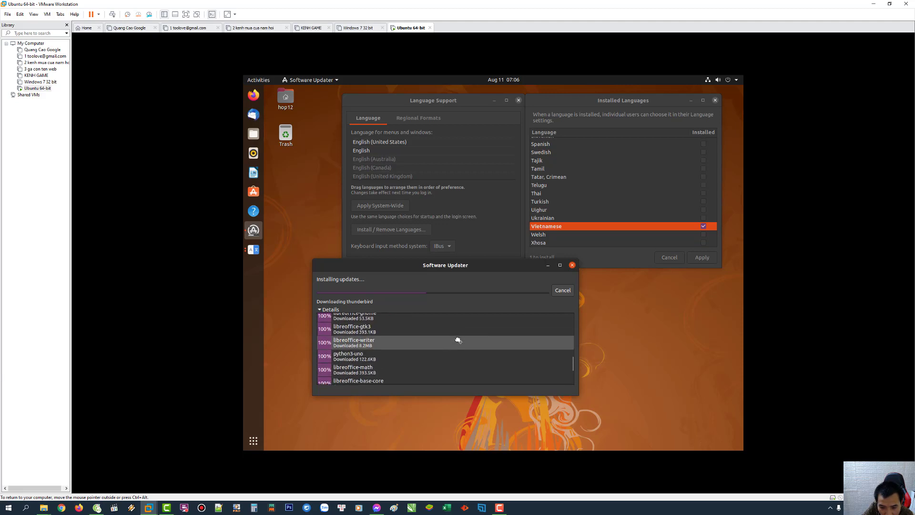
scroll(458, 341, "up", 6)
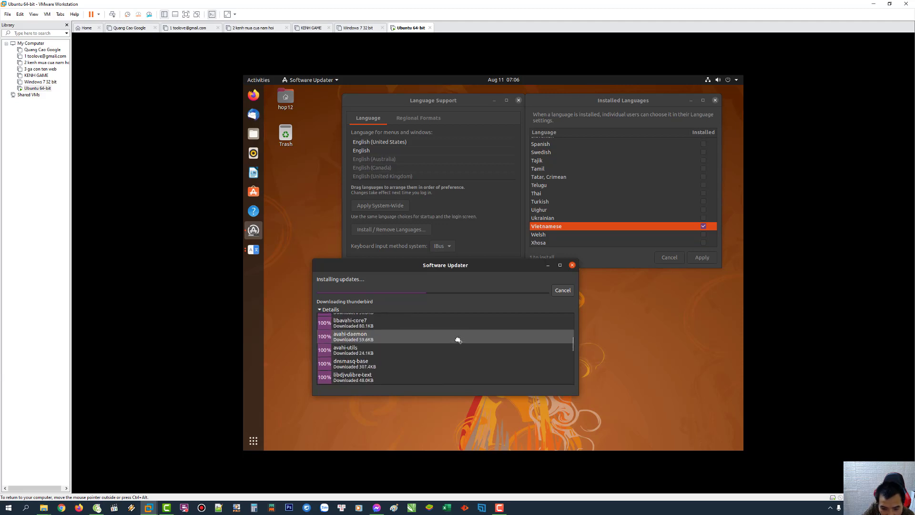
scroll(458, 341, "up", 3)
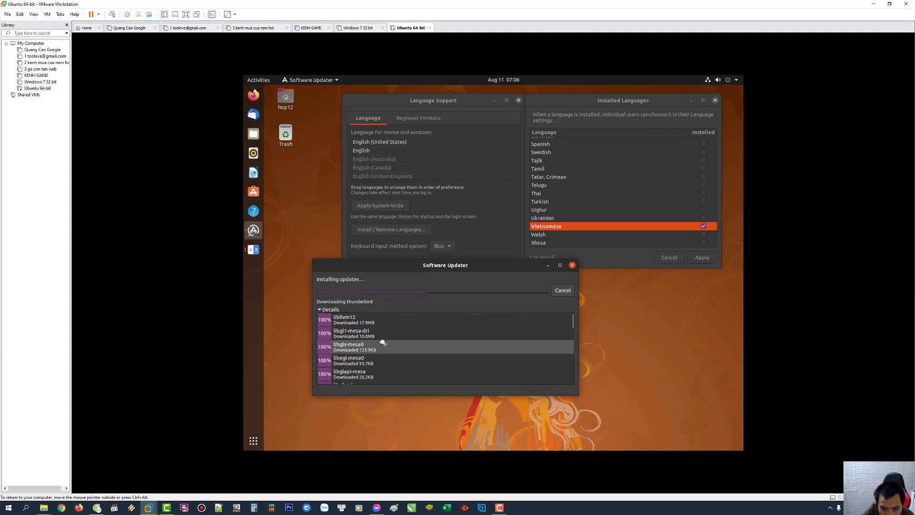
scroll(385, 339, "up", 1)
scroll(388, 345, "down", 5)
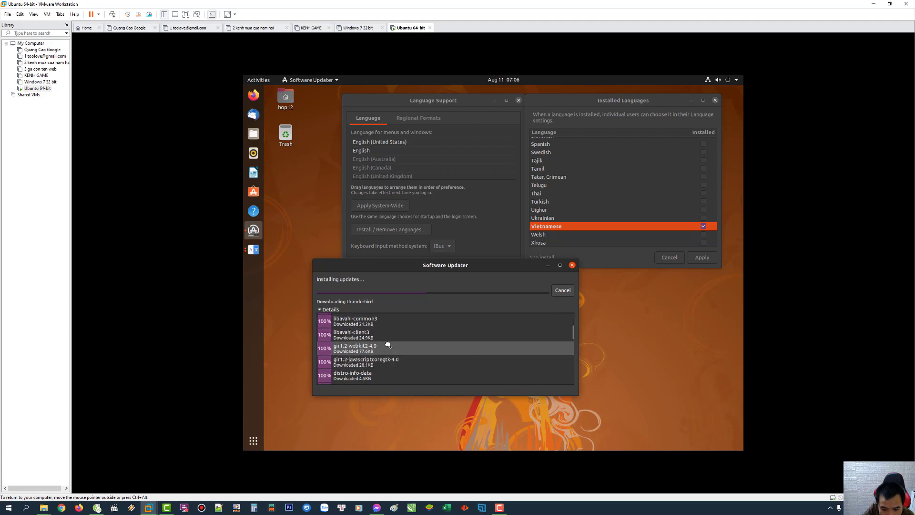
scroll(390, 343, "down", 5)
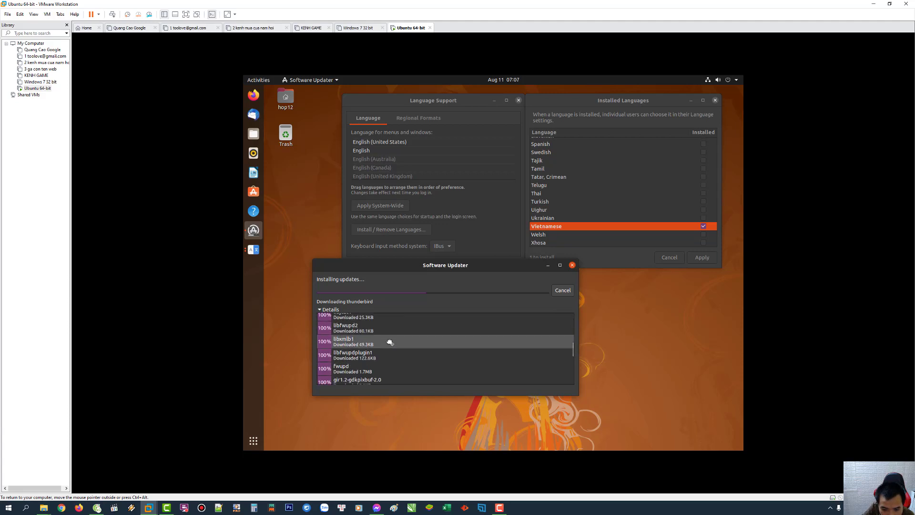
scroll(391, 343, "down", 5)
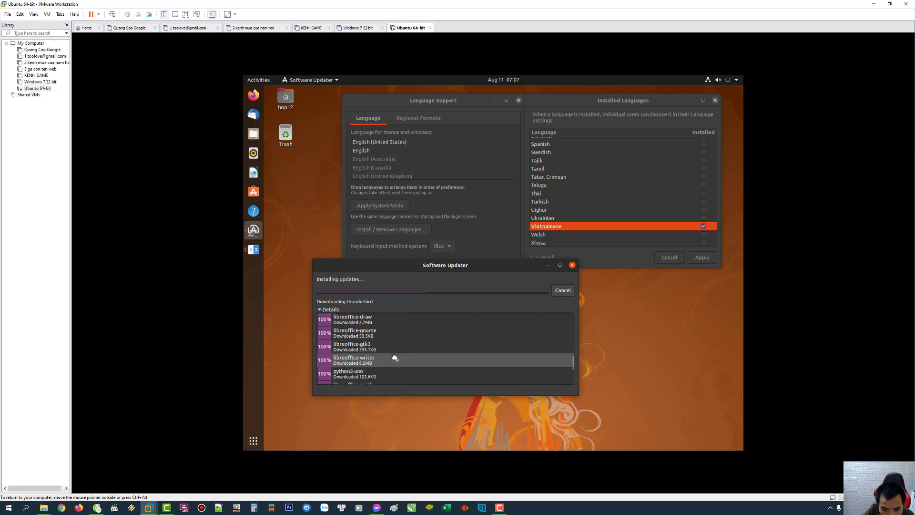
scroll(398, 378, "down", 5)
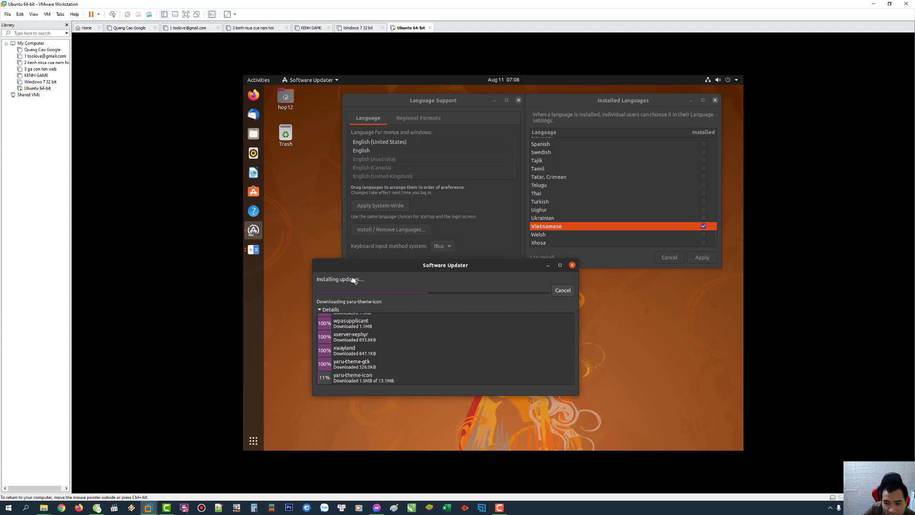
left_click(562, 290)
Apply the Vietnamese language install and authenticate with the account password.
left_click(704, 260)
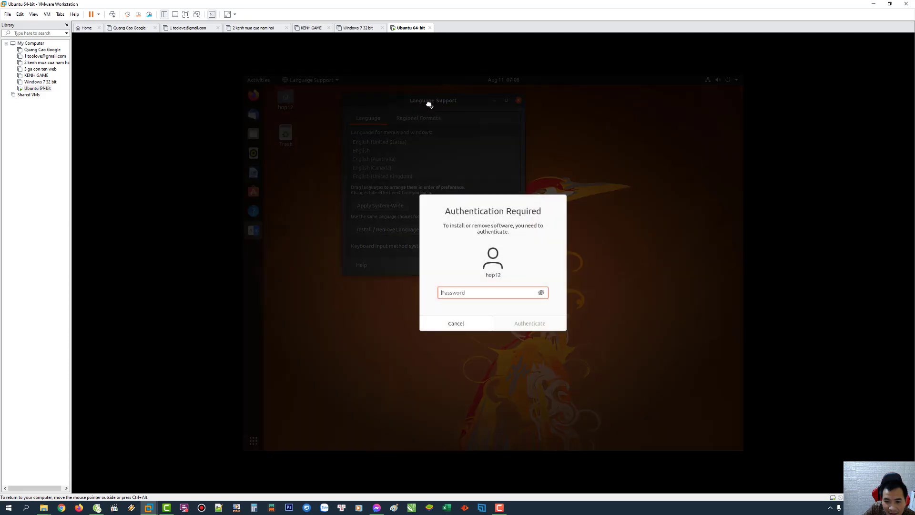
type("••••")
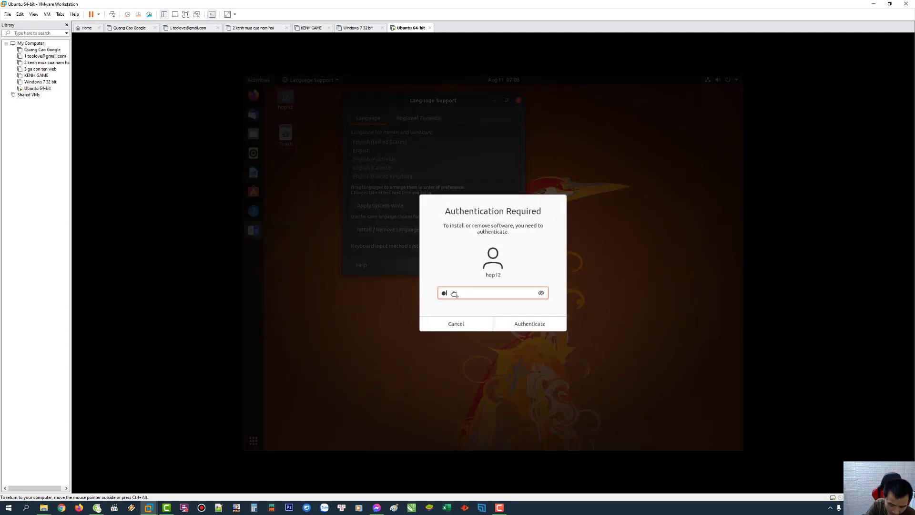
type("•••••••")
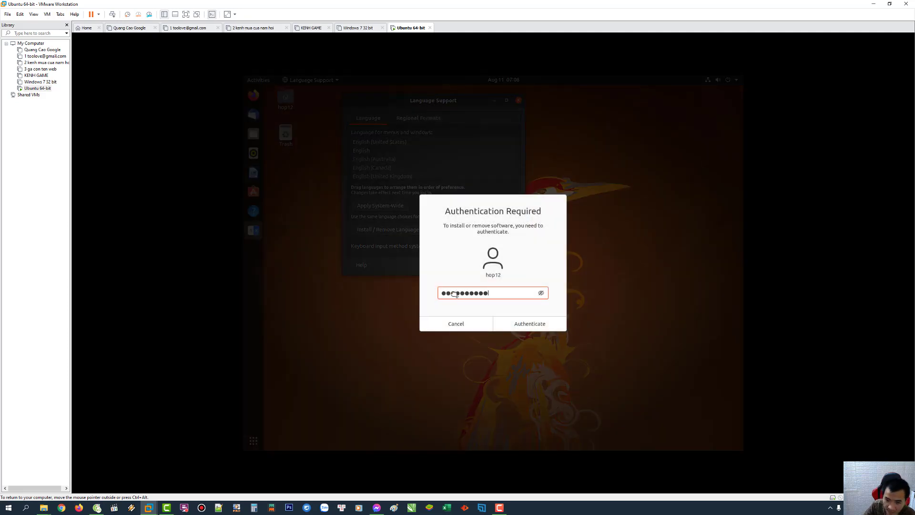
key("Return")
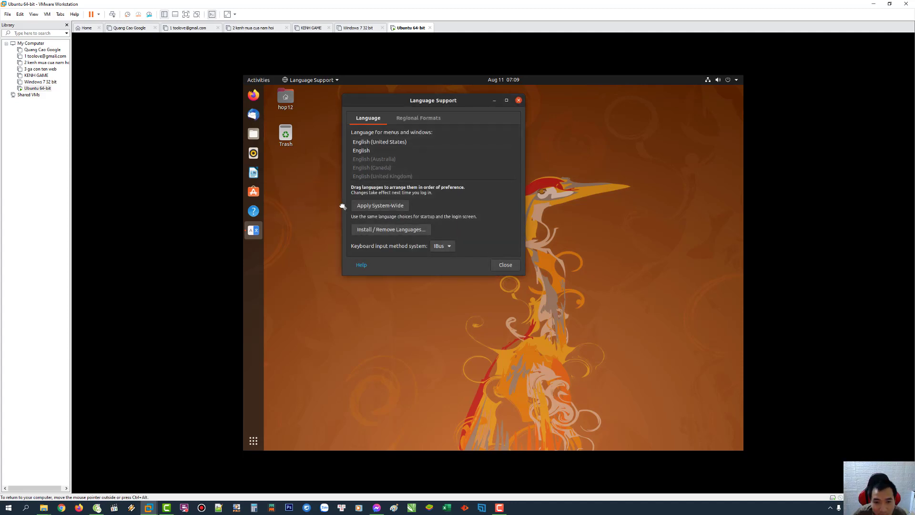
Place Tiếng Việt after the English entries in the menu language order, then close Language Support.
mouse_move(380, 151)
left_mouse_down()
mouse_move(395, 164)
mouse_move(382, 174)
mouse_move(396, 155)
left_mouse_up()
left_click(415, 119)
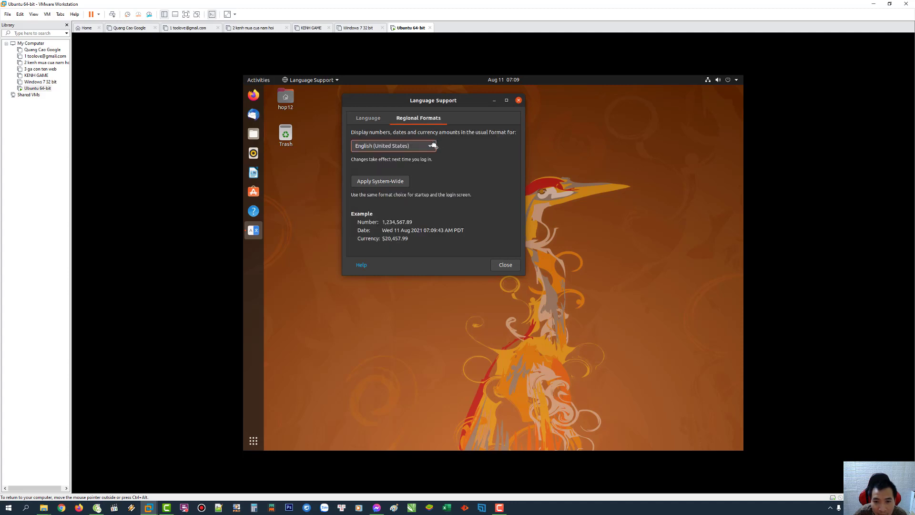
left_click(370, 118)
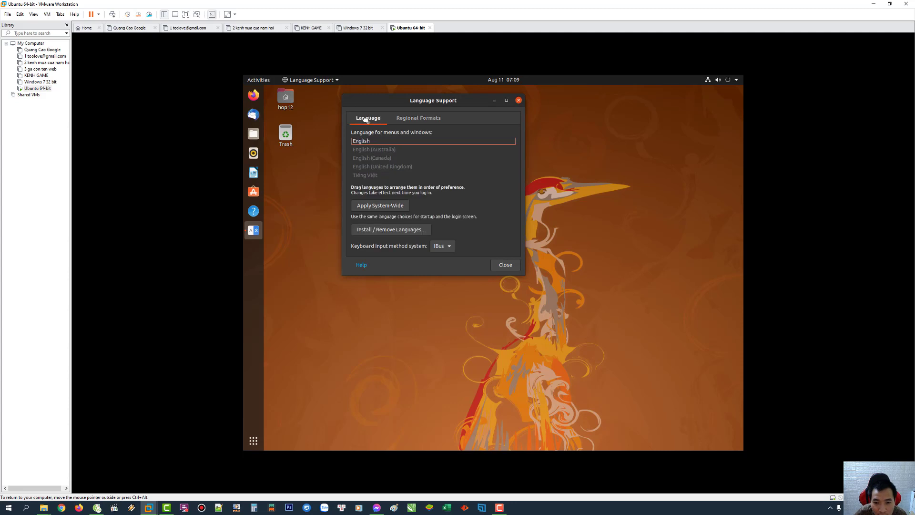
left_click(379, 176)
left_click_drag(379, 176, 417, 222)
left_click_drag(393, 139, 371, 177)
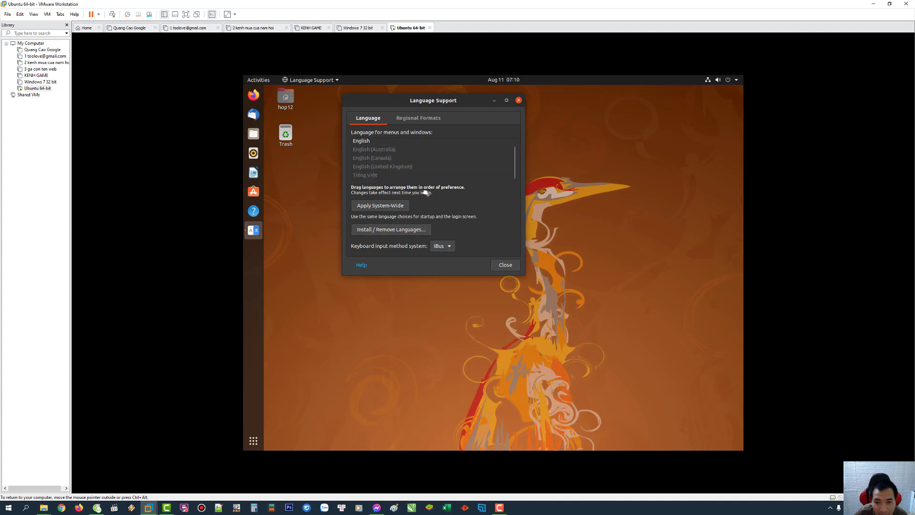
left_click(503, 265)
Log out of the Ubuntu session via the system menu's Power Off / Log Out entry.
left_click(728, 80)
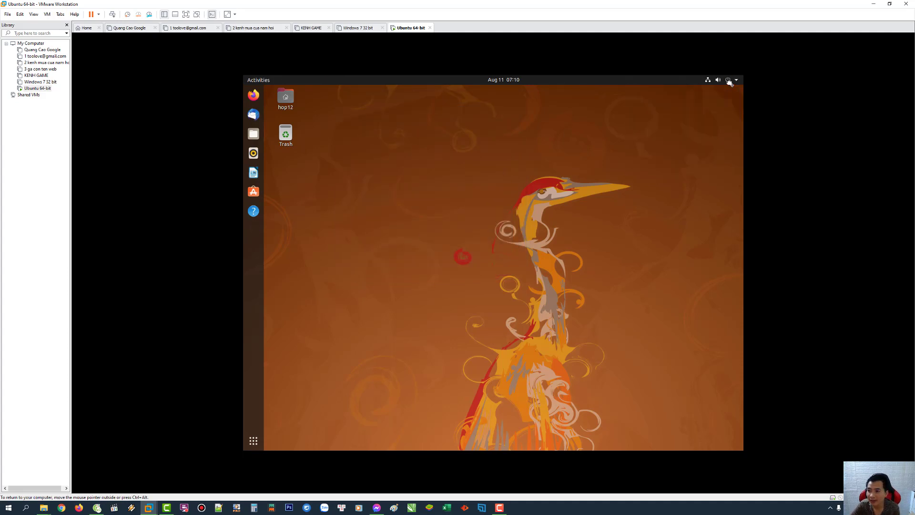
left_click(721, 166)
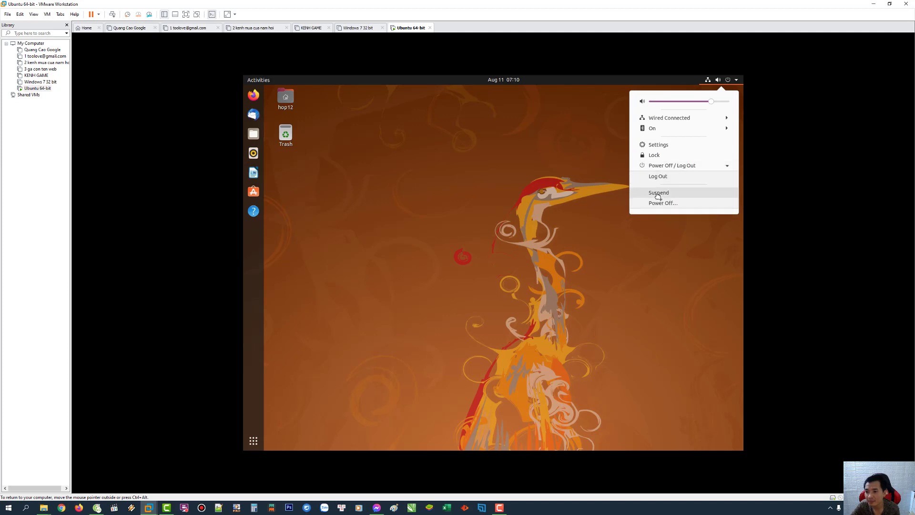
left_click(724, 166)
left_click(724, 166)
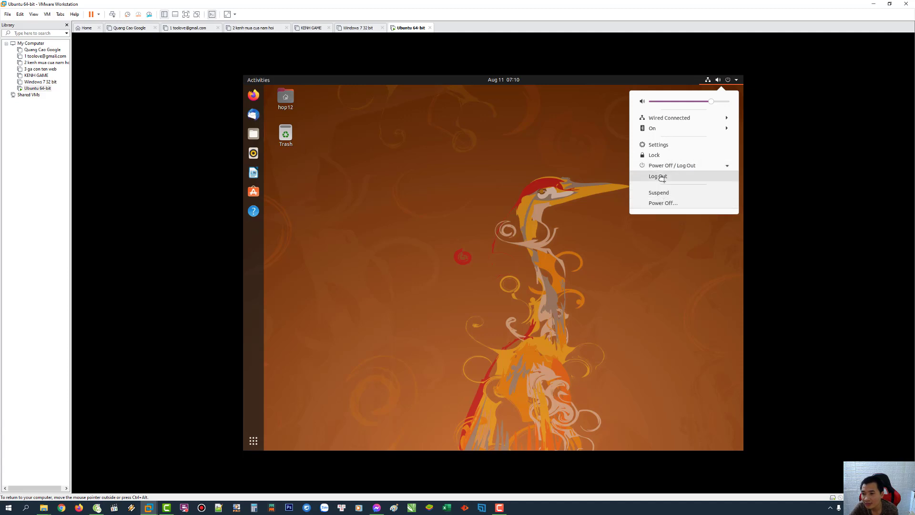
left_click(666, 194)
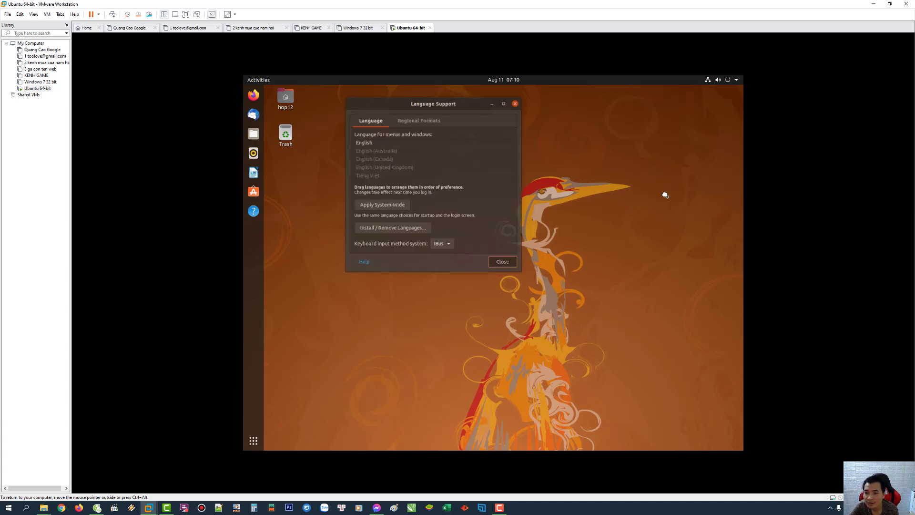
Enter the account password at the Ubuntu login prompt to sign back in.
left_click(484, 235)
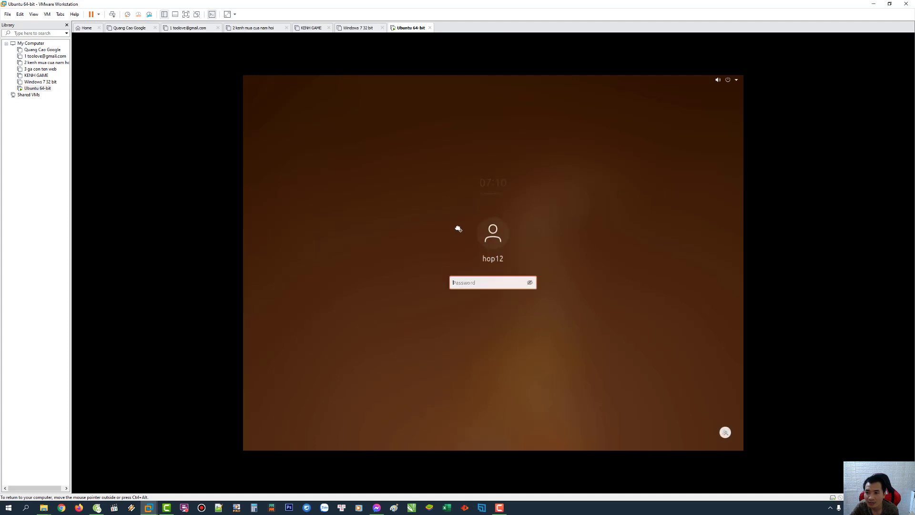
type("********")
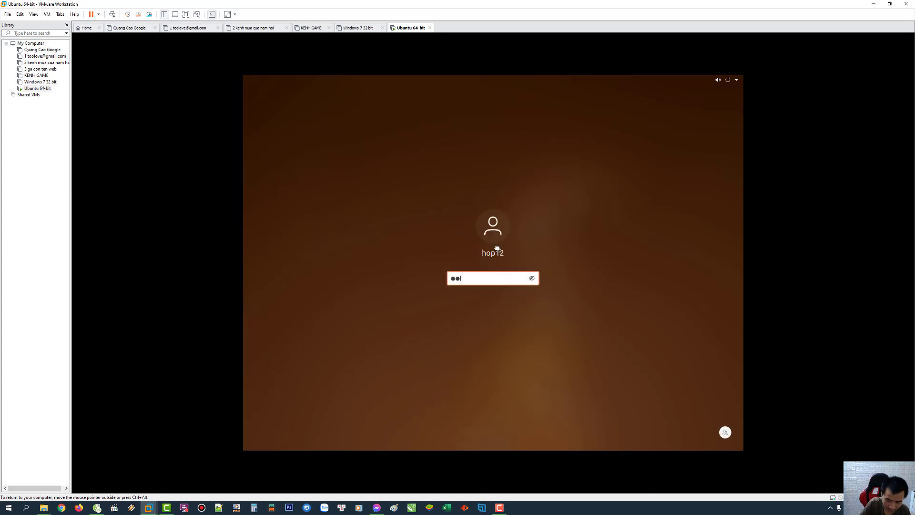
type("**")
key("Return")
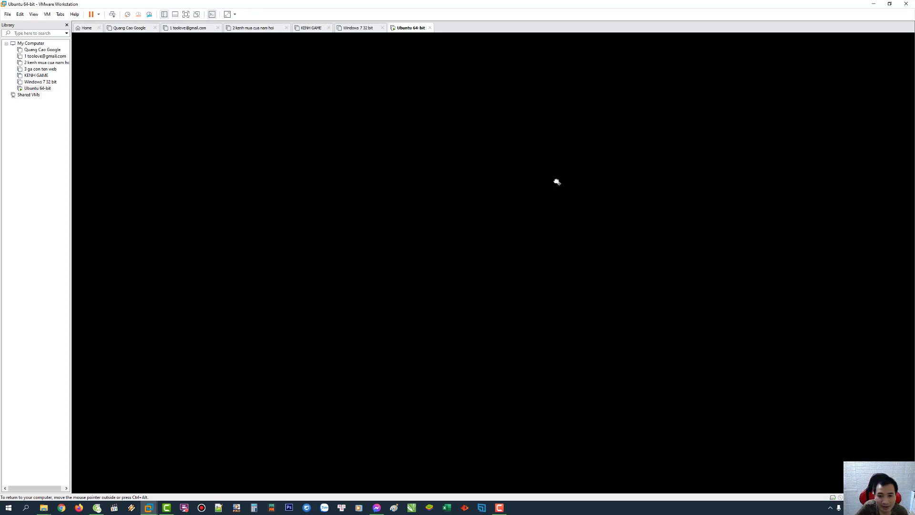
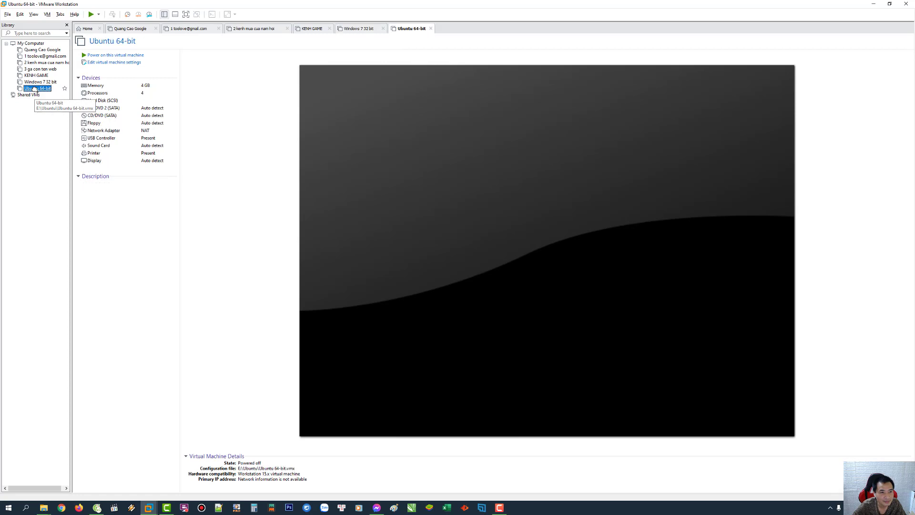
Power on the Ubuntu 64-bit VM, answering Yes to keep retrying sata0:1 at every power-on.
left_click(107, 56)
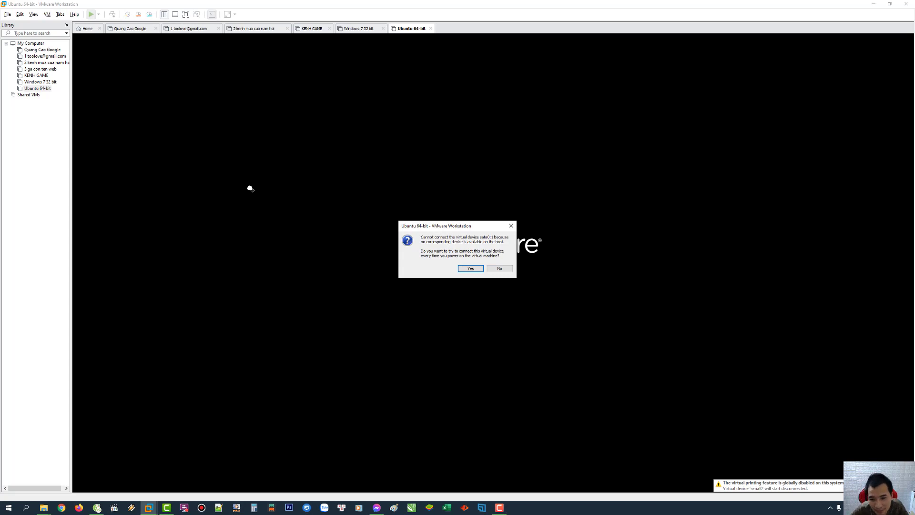
left_click(475, 268)
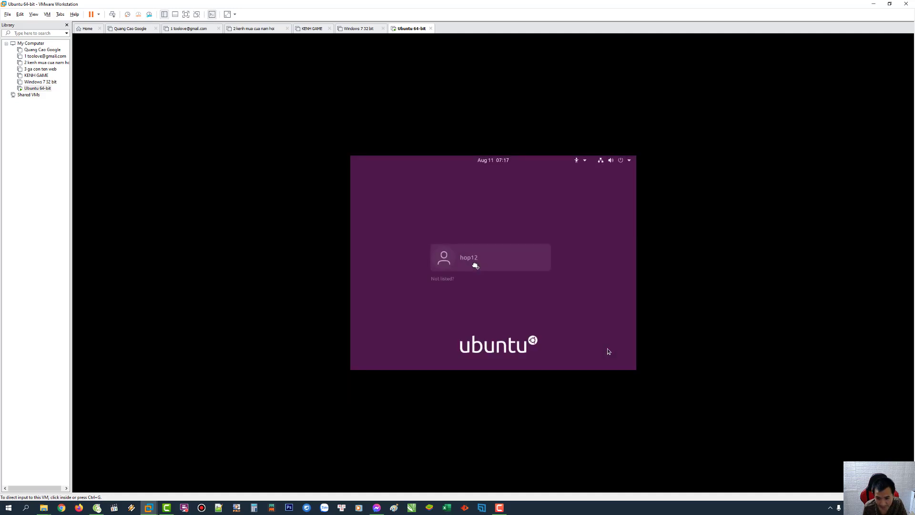
Sign in to the Ubuntu guest account with its password and hand input control to the VM.
left_click(471, 260)
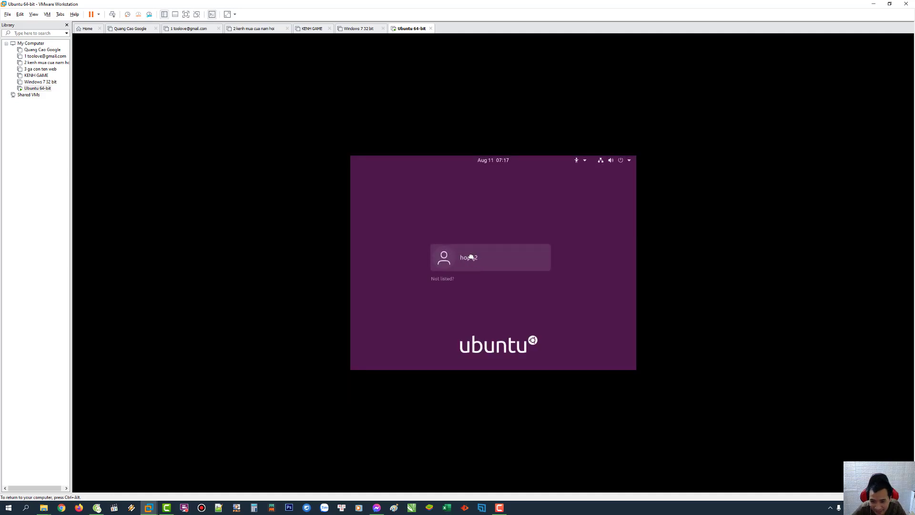
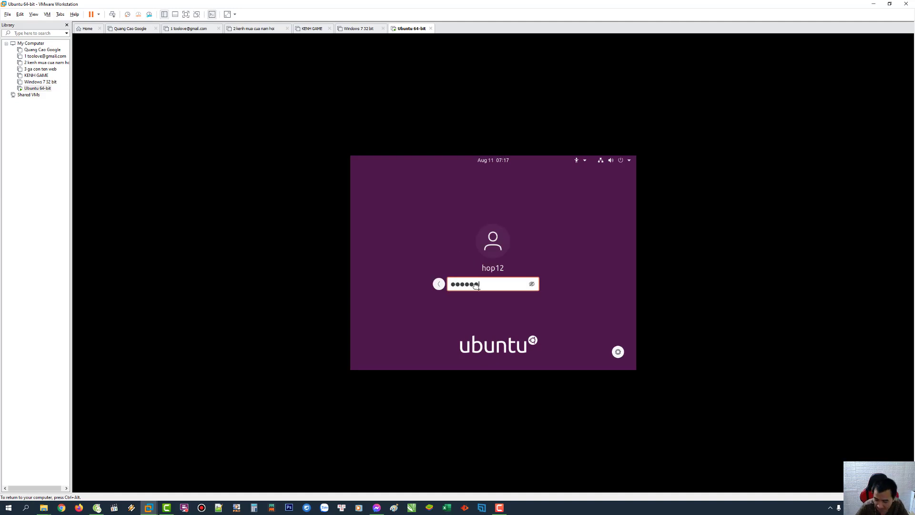
key("Return")
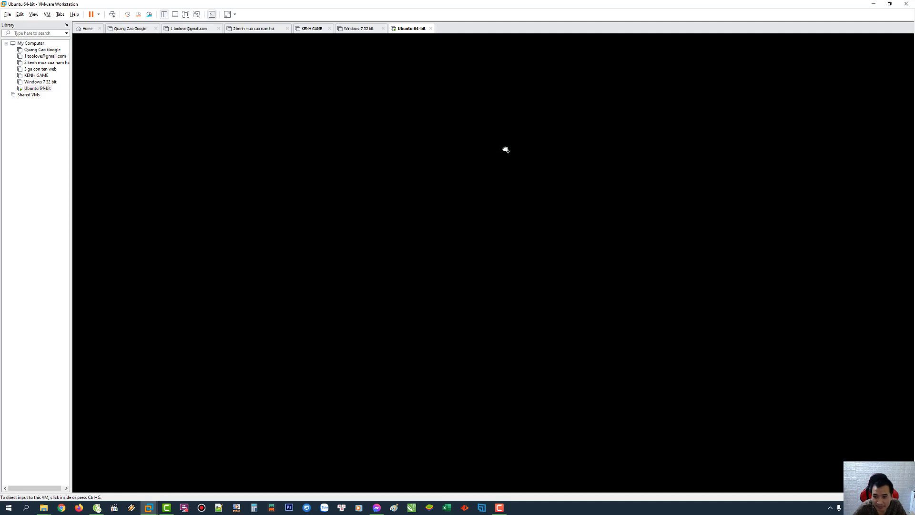
left_click(539, 139)
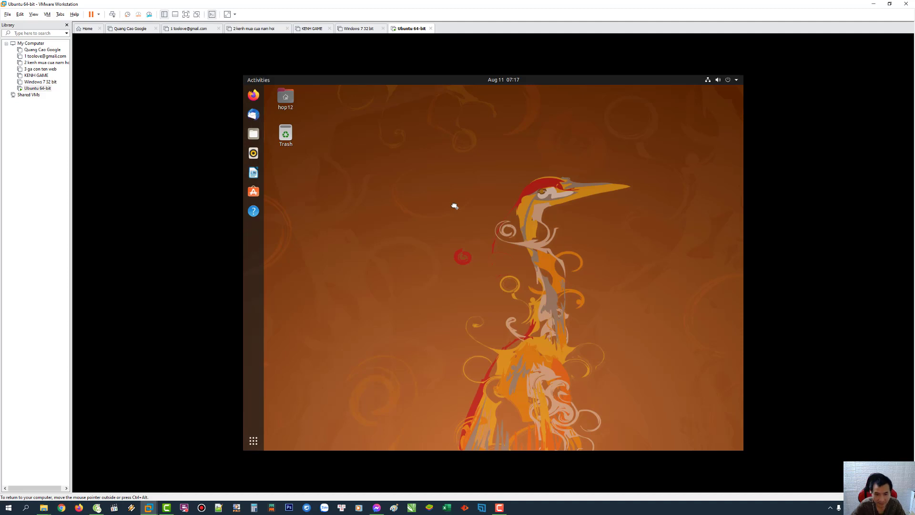
Dismiss the desktop context menu and display the Ubuntu app grid via Show Applications.
right_click(404, 142)
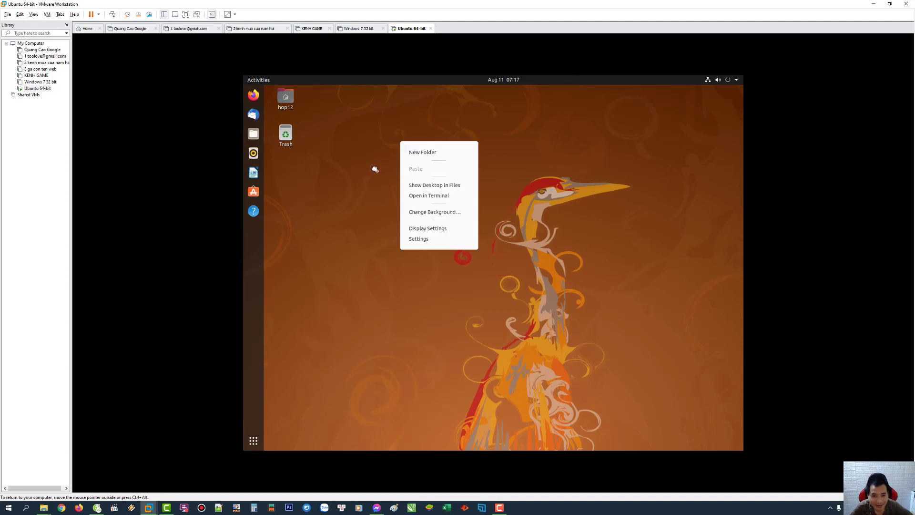
left_click(323, 153)
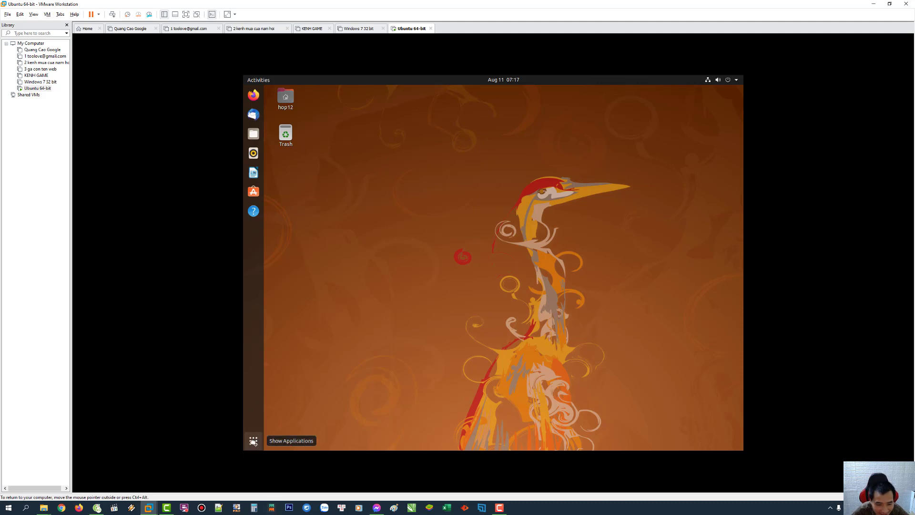
left_click(253, 439)
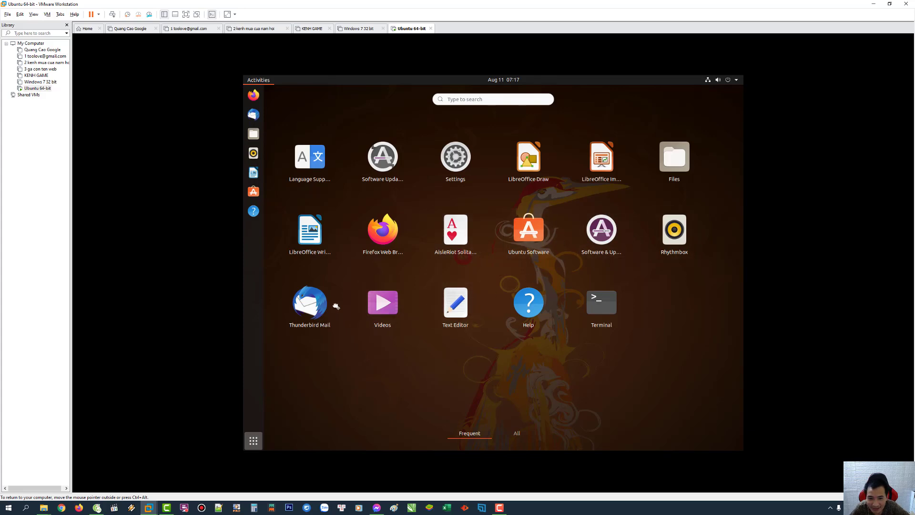
Open Language Support and authorize installing the missing language packages with the admin password.
left_click(307, 155)
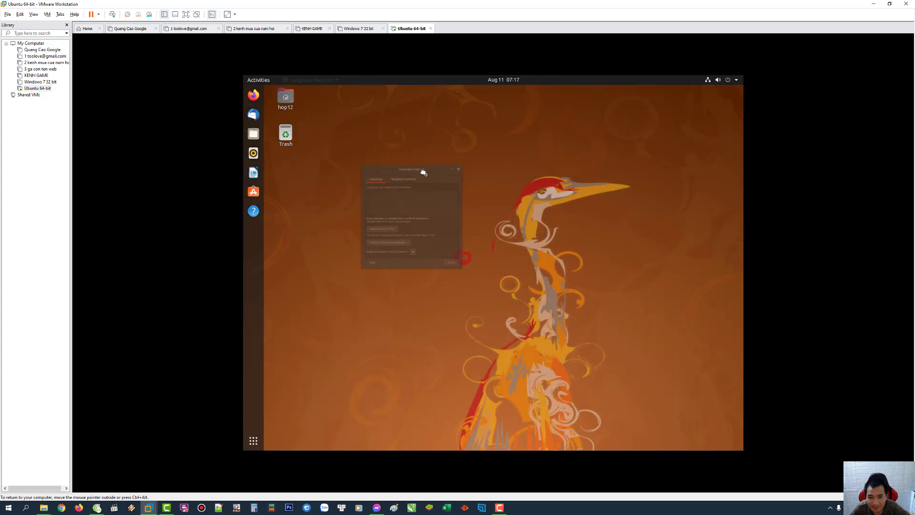
left_click_drag(388, 170, 583, 297)
left_click_drag(422, 92, 408, 117)
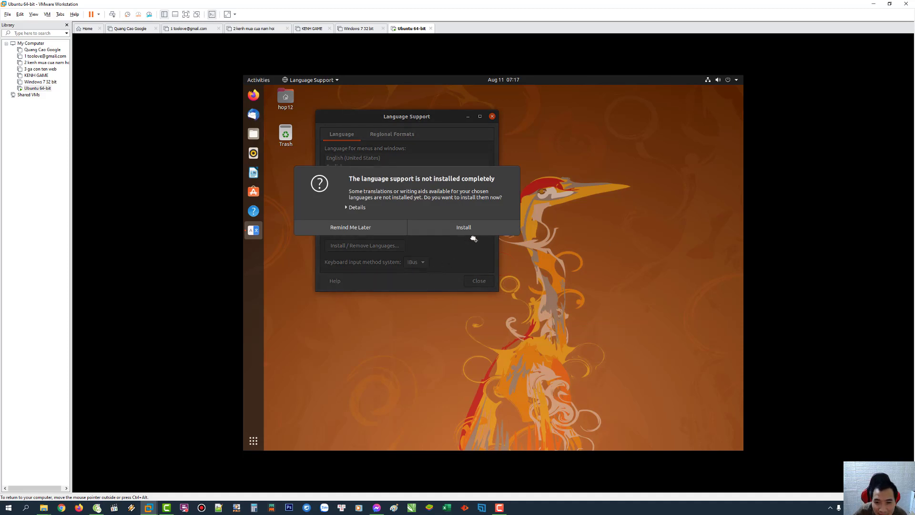
left_click(475, 226)
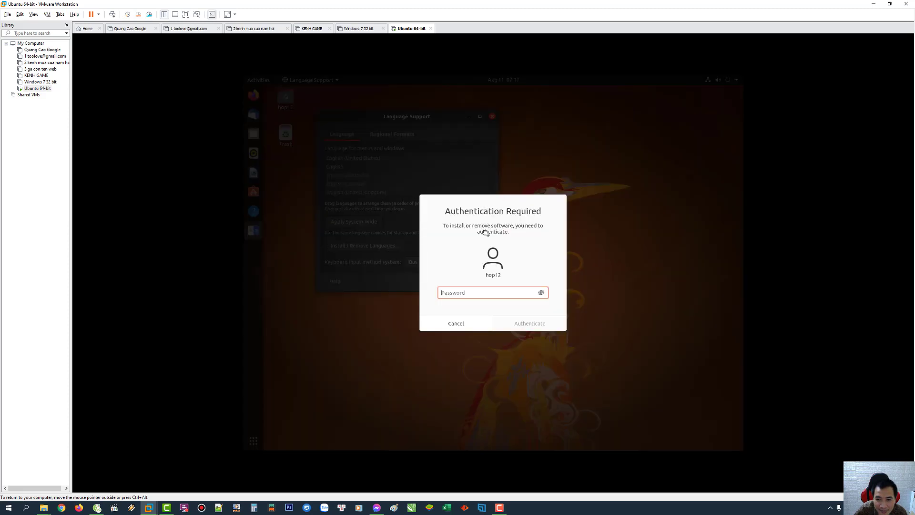
type("*****")
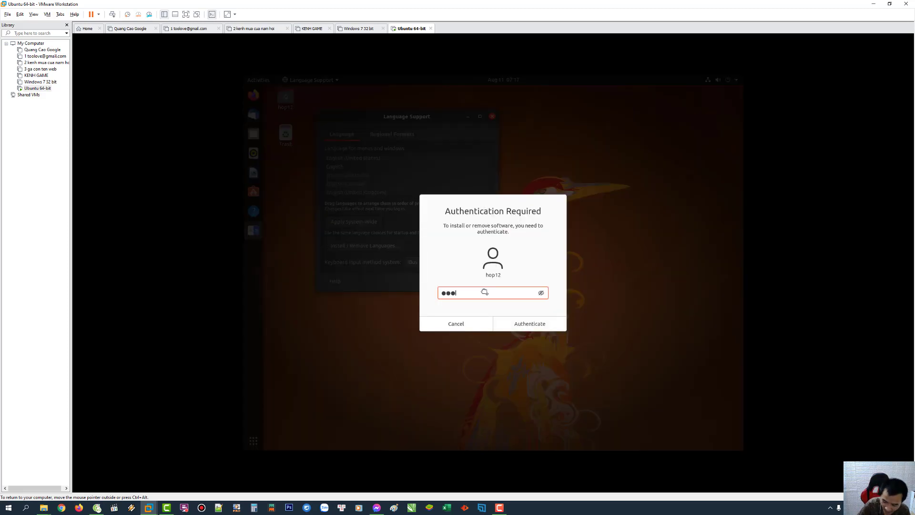
type("******")
key("Return")
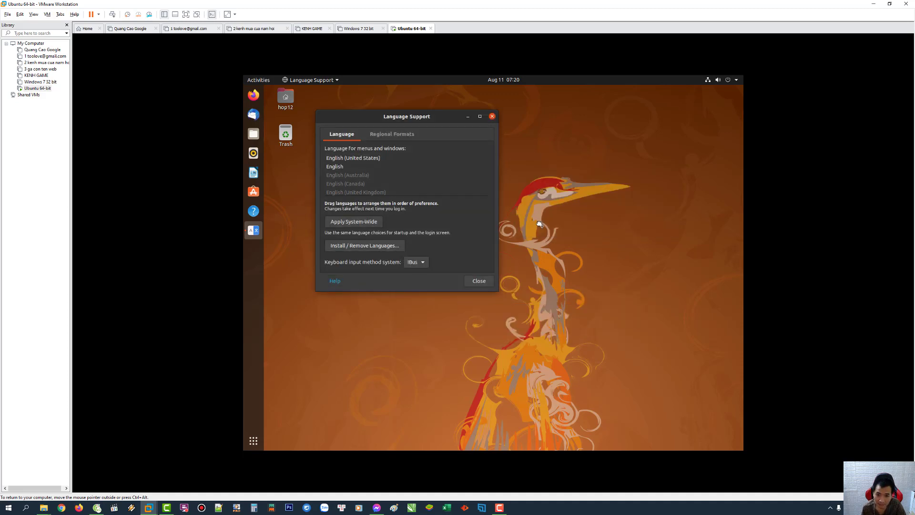
Move English lower in the menu language order and apply it system-wide.
left_click(425, 174)
left_click(373, 168)
left_click_drag(373, 170, 350, 193)
left_click(350, 222)
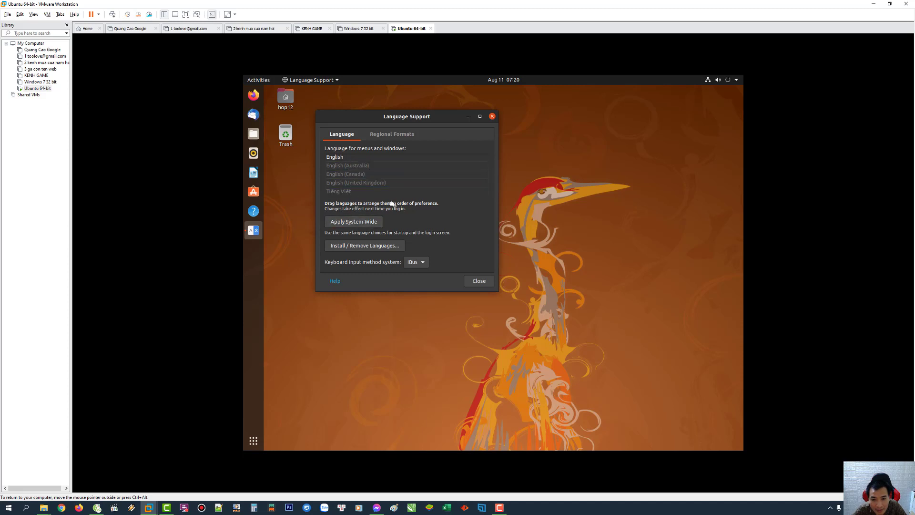
left_click_drag(402, 193, 350, 192)
left_click(363, 222)
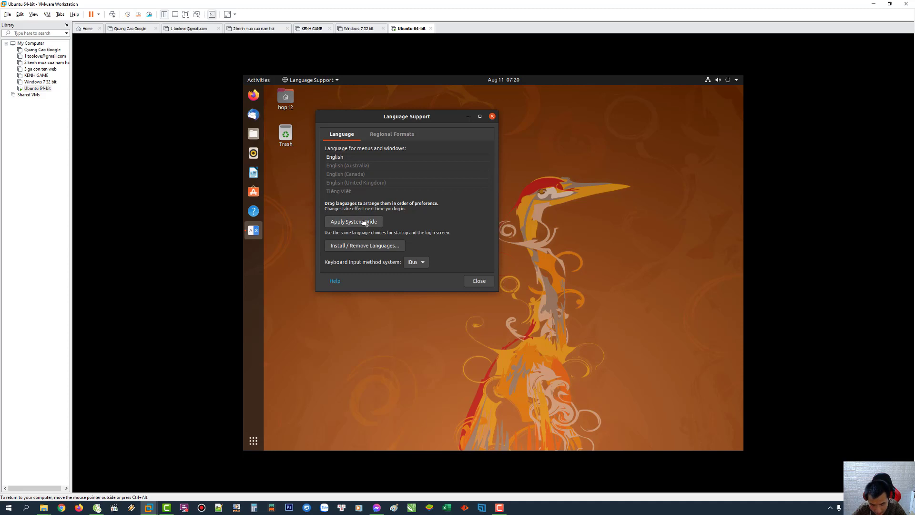
left_click_drag(350, 191, 350, 193)
Keep IBus as input method, check the installed languages include Vietnamese, and select English (Australia).
left_click(426, 263)
left_click(426, 263)
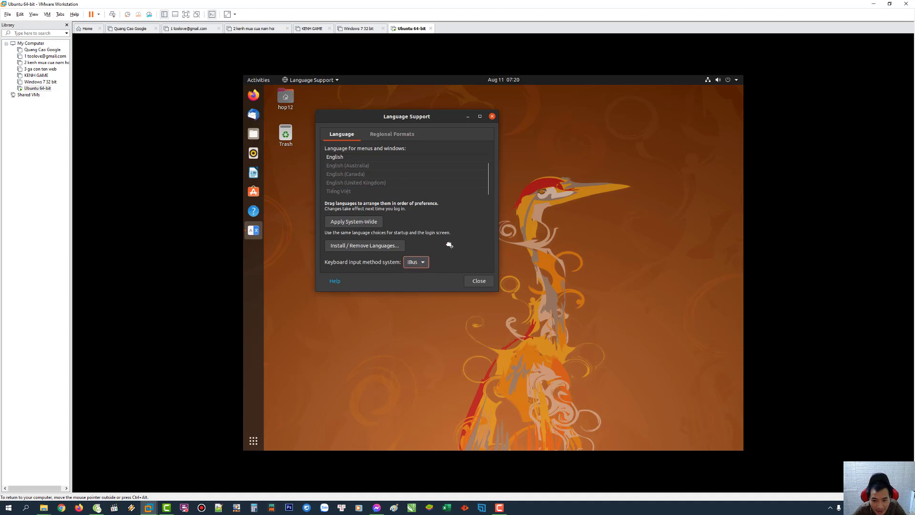
left_click(386, 246)
mouse_move(692, 161)
left_mouse_down()
mouse_move(691, 266)
mouse_move(689, 146)
left_mouse_up()
left_click(689, 116)
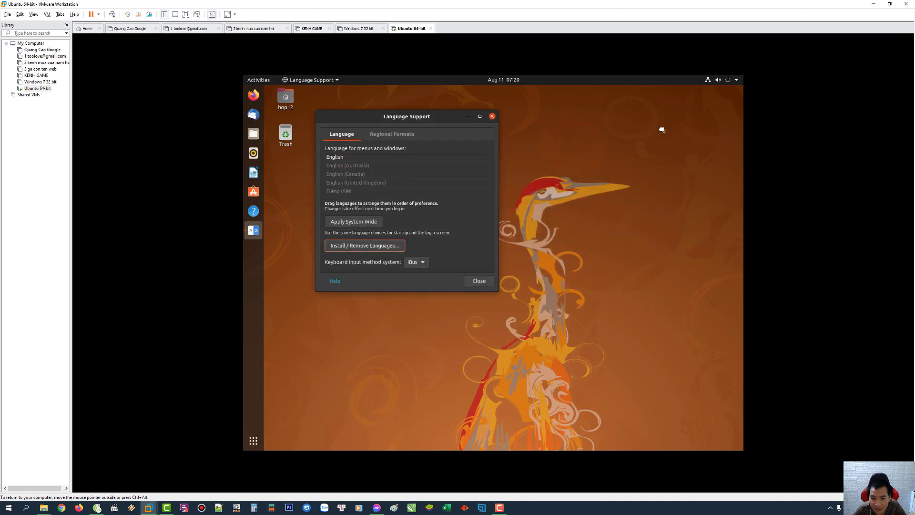
left_click(341, 157)
left_click(346, 168)
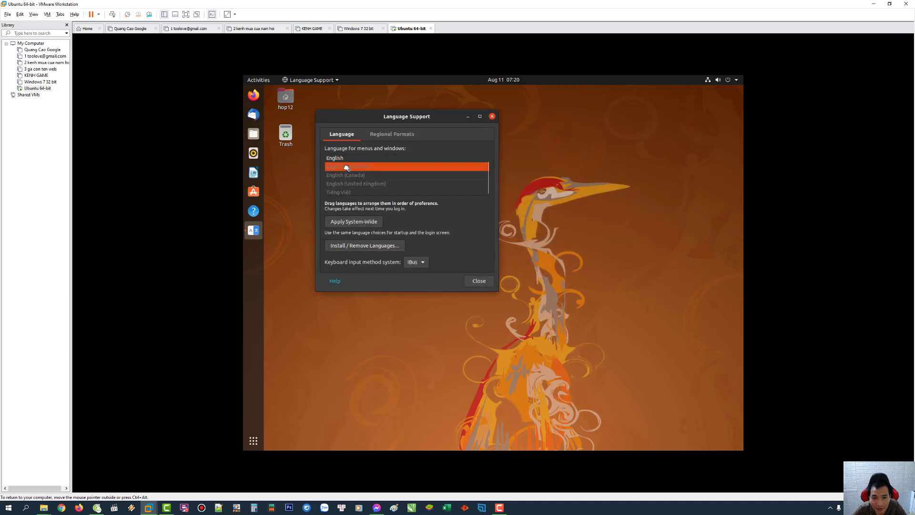
Choose Tiếng Việt as the regional format for numbers, dates and currency.
left_click(392, 135)
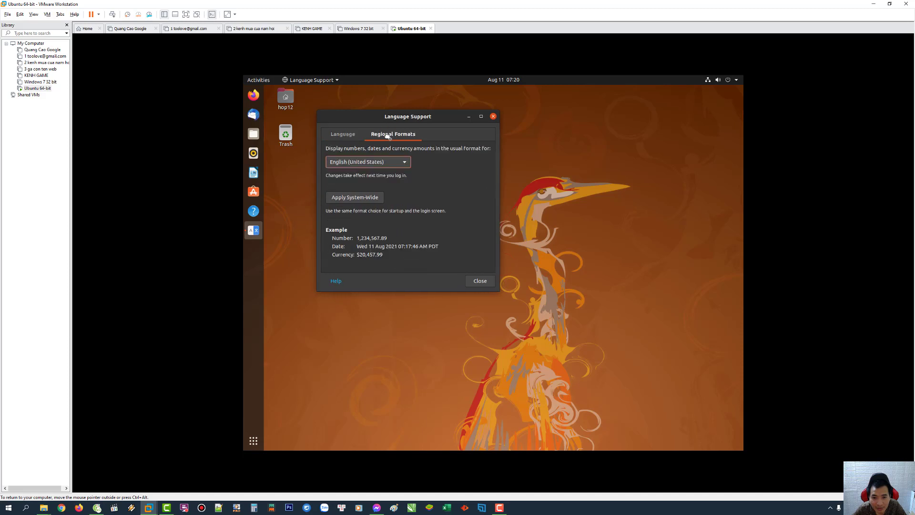
left_click(392, 161)
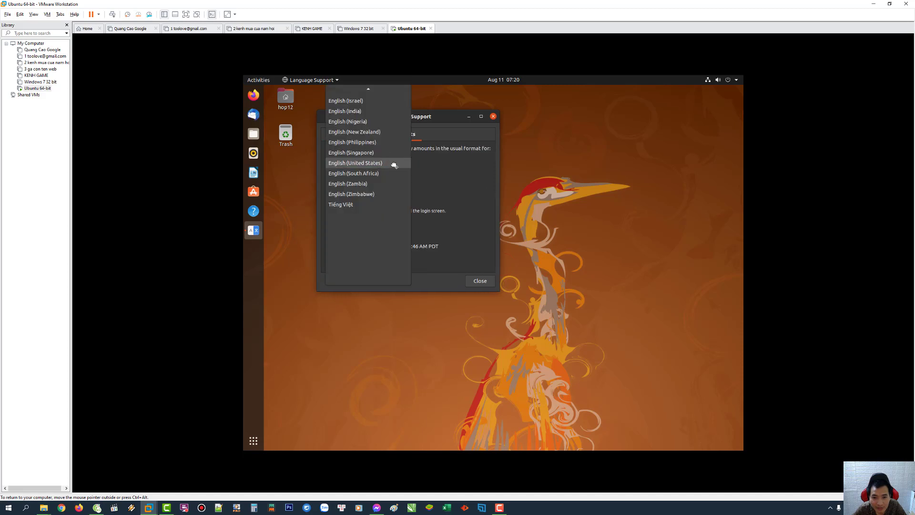
left_click(339, 207)
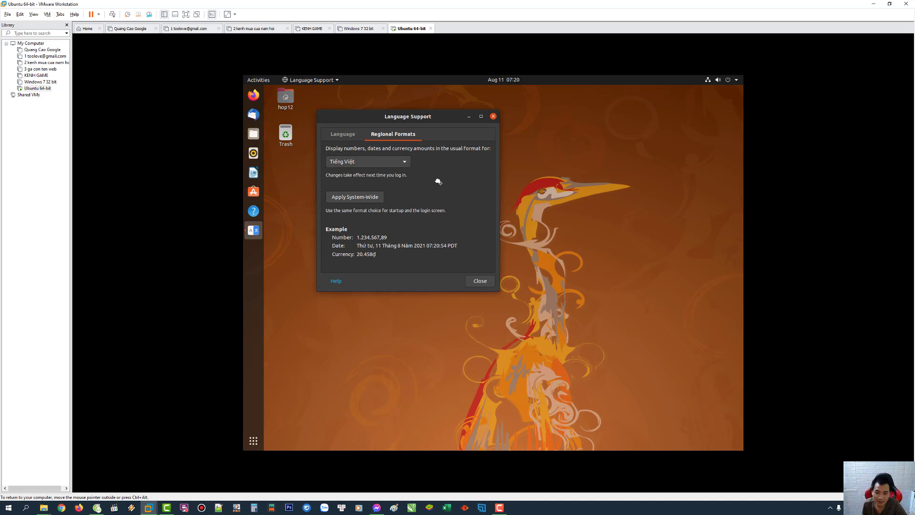
Move Tiếng Việt higher in the menu language order and close Language Support.
left_click(343, 134)
left_click_drag(359, 156, 406, 186)
left_click(389, 192)
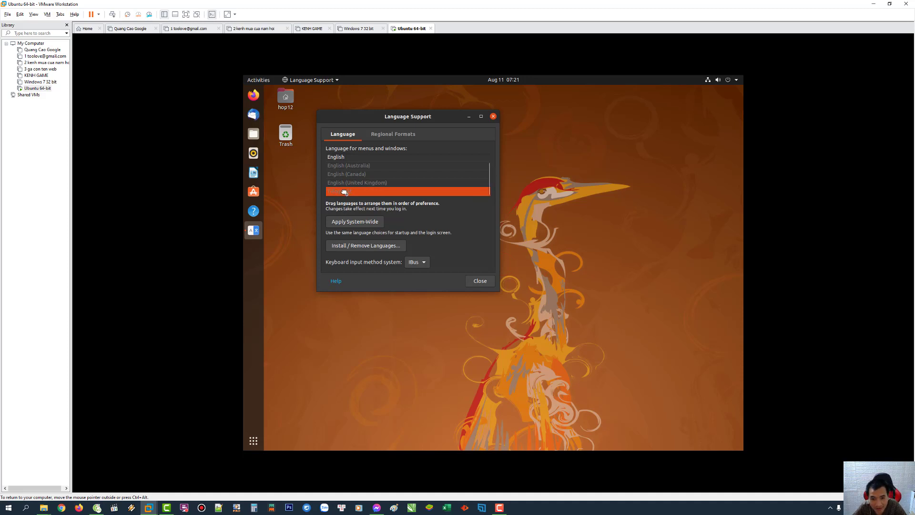
left_click_drag(349, 196, 505, 134)
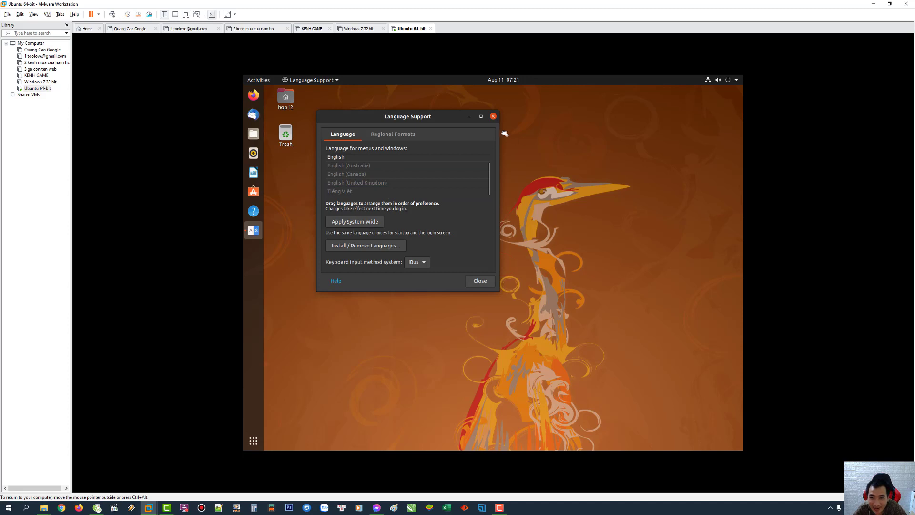
left_click(493, 116)
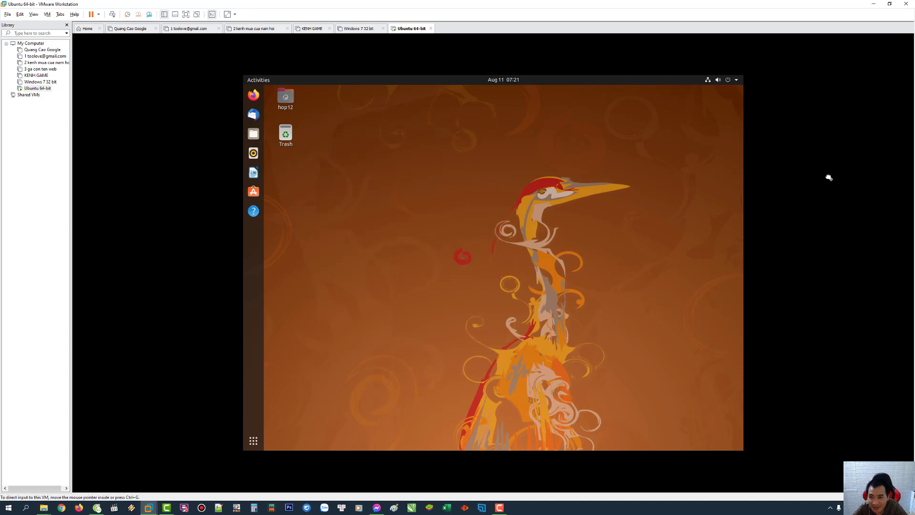
left_click(735, 80)
left_click(725, 166)
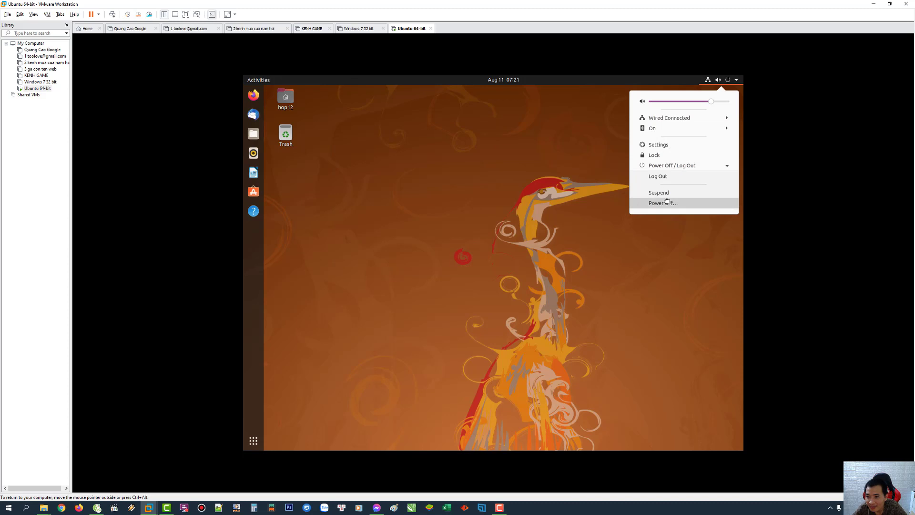
left_click(644, 155)
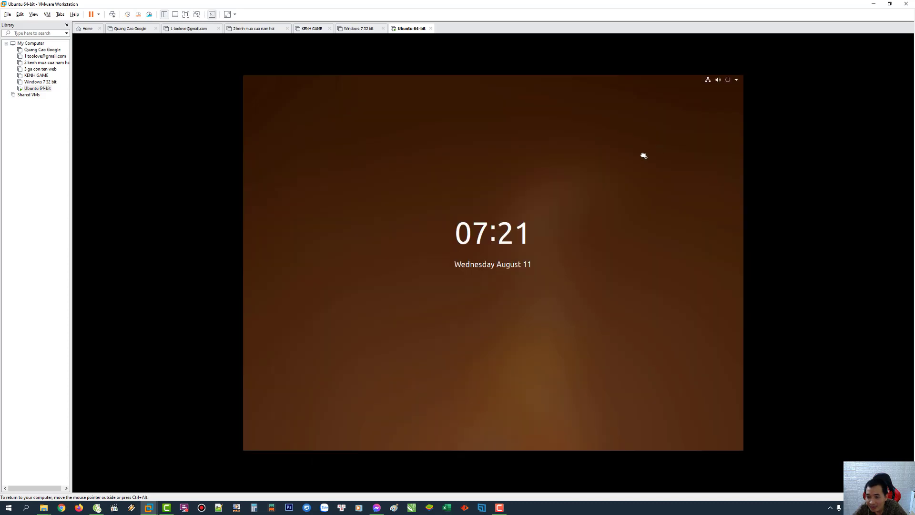
left_click(522, 235)
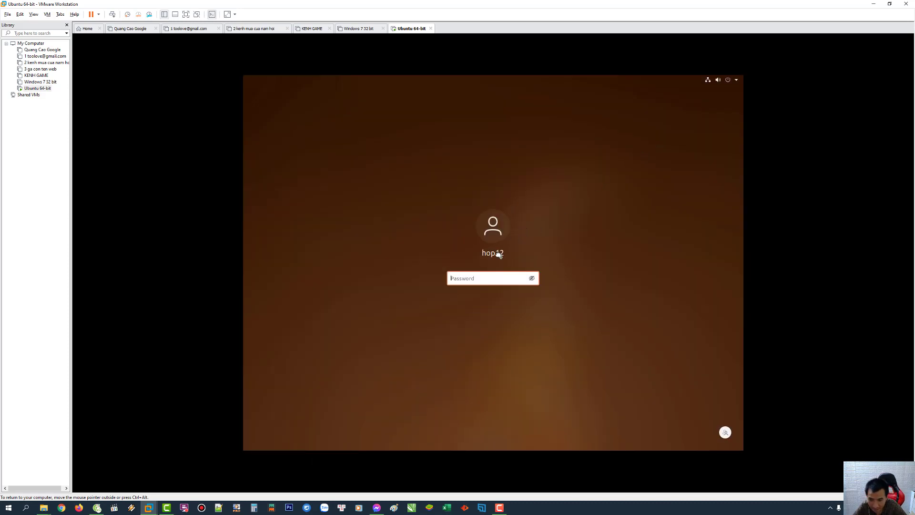
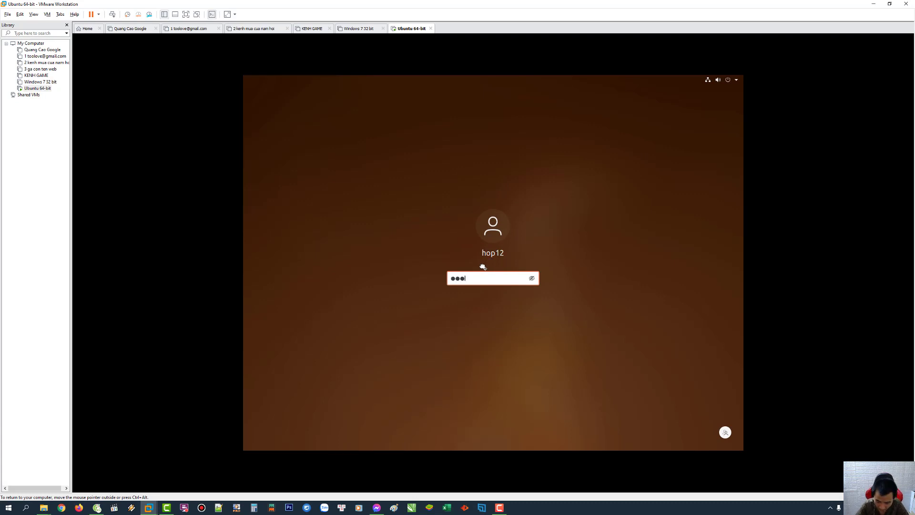
key("Return")
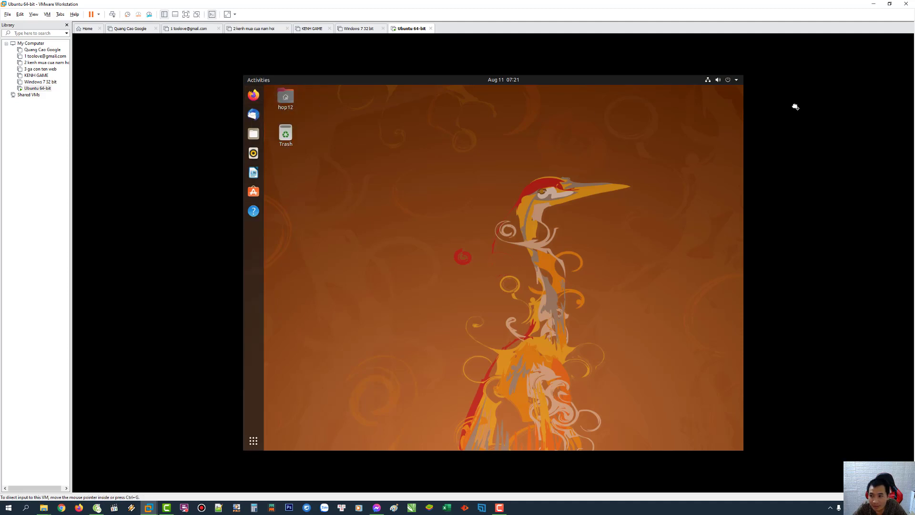
Restart the Ubuntu guest through the system menu's Power Off dialog.
left_click(730, 81)
left_click(728, 165)
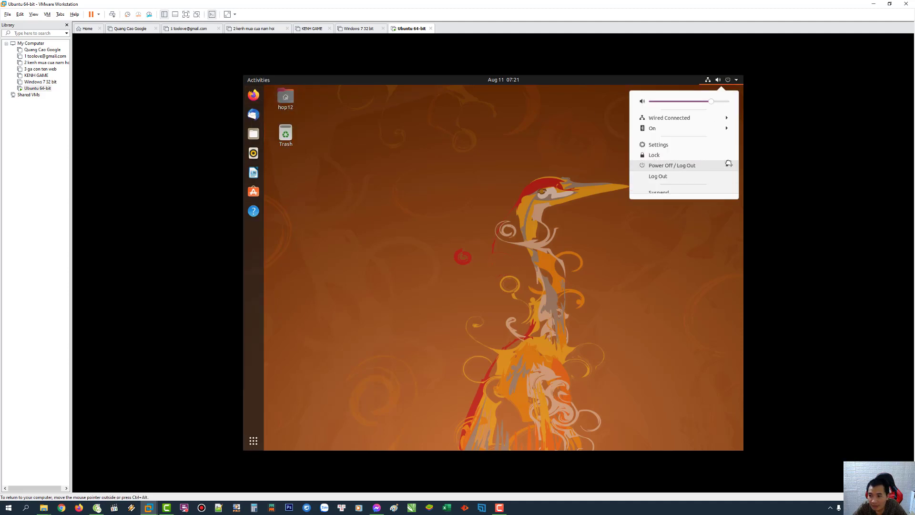
left_click(669, 201)
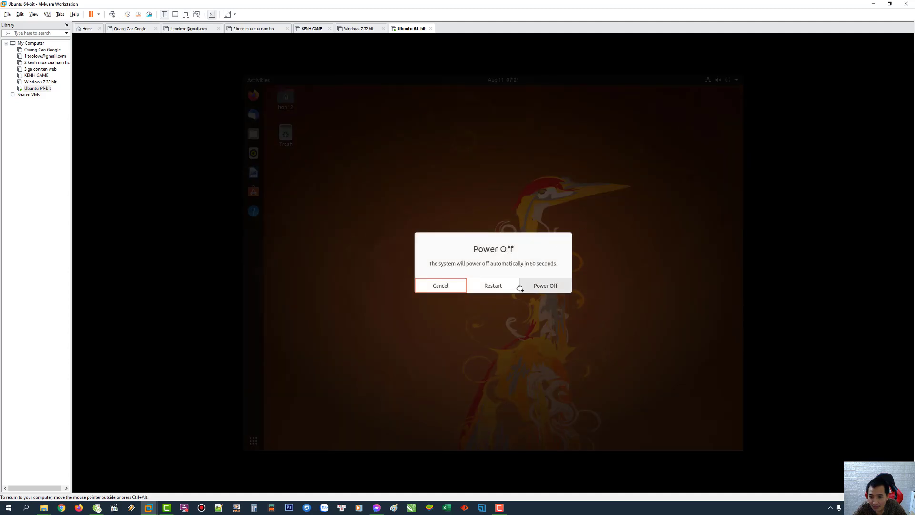
left_click(498, 284)
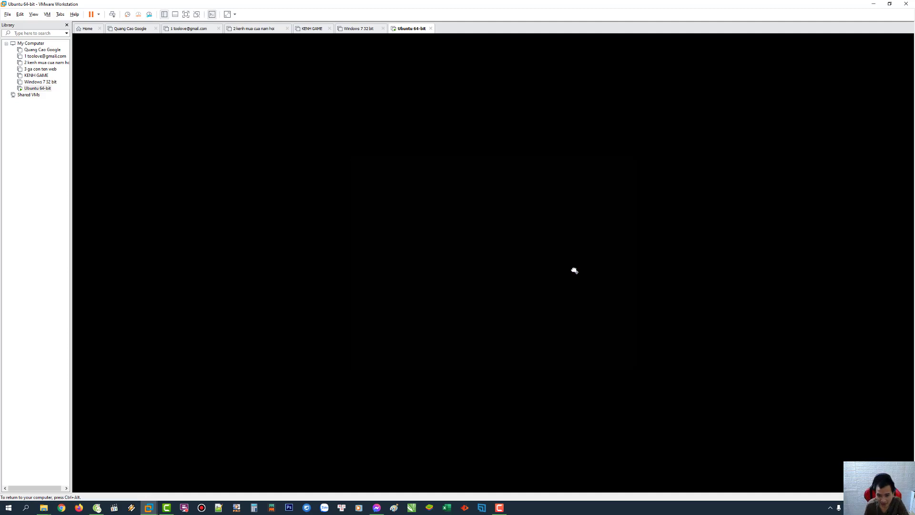